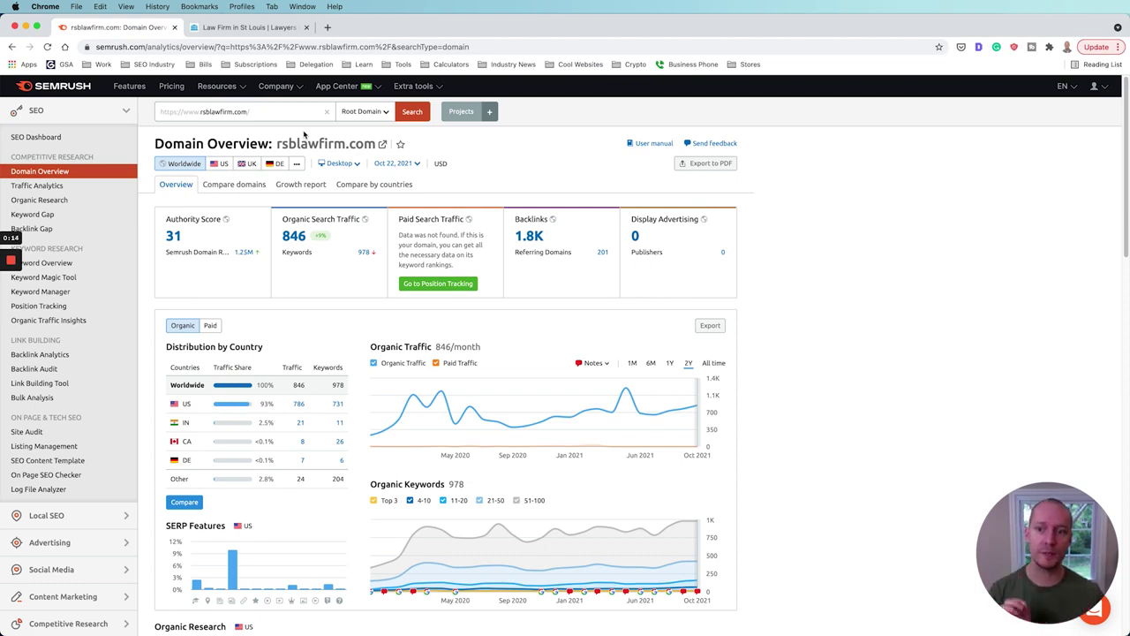
- Open the Organic Research report for rsblawfirm.com and examine the all-time Organic Keywords Trend
click(556, 151)
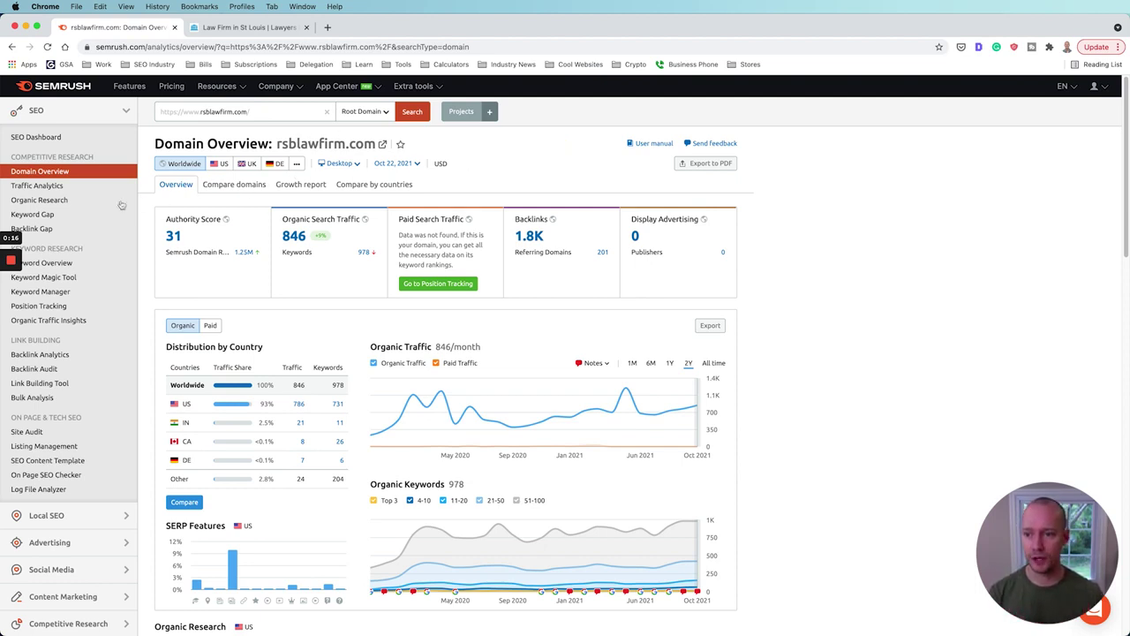
click(66, 200)
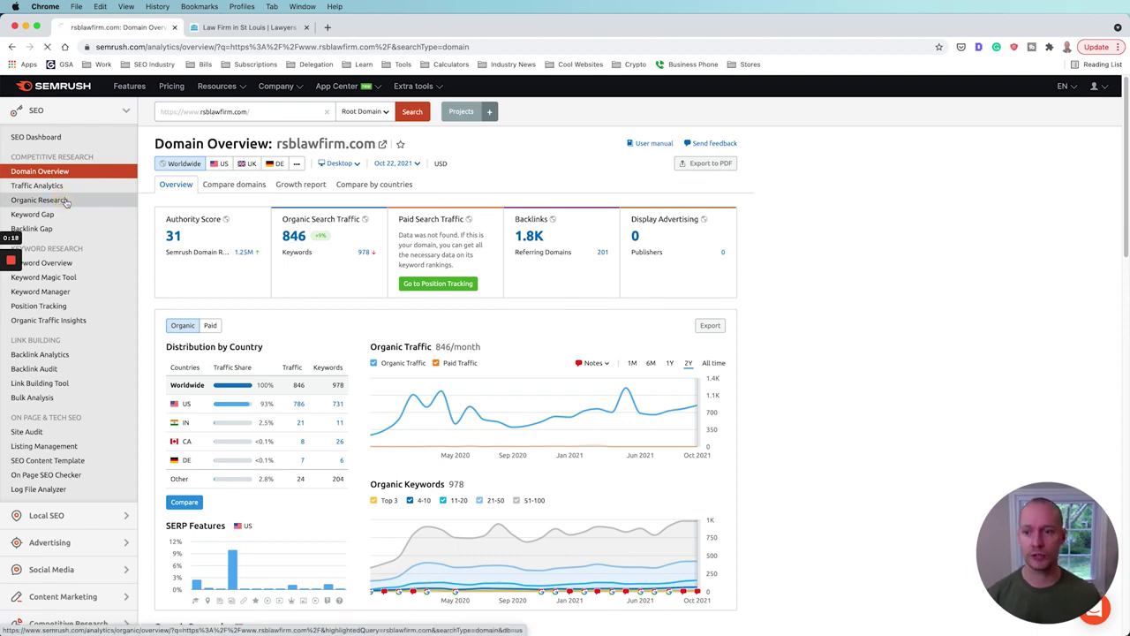
scroll(853, 209, down, 2)
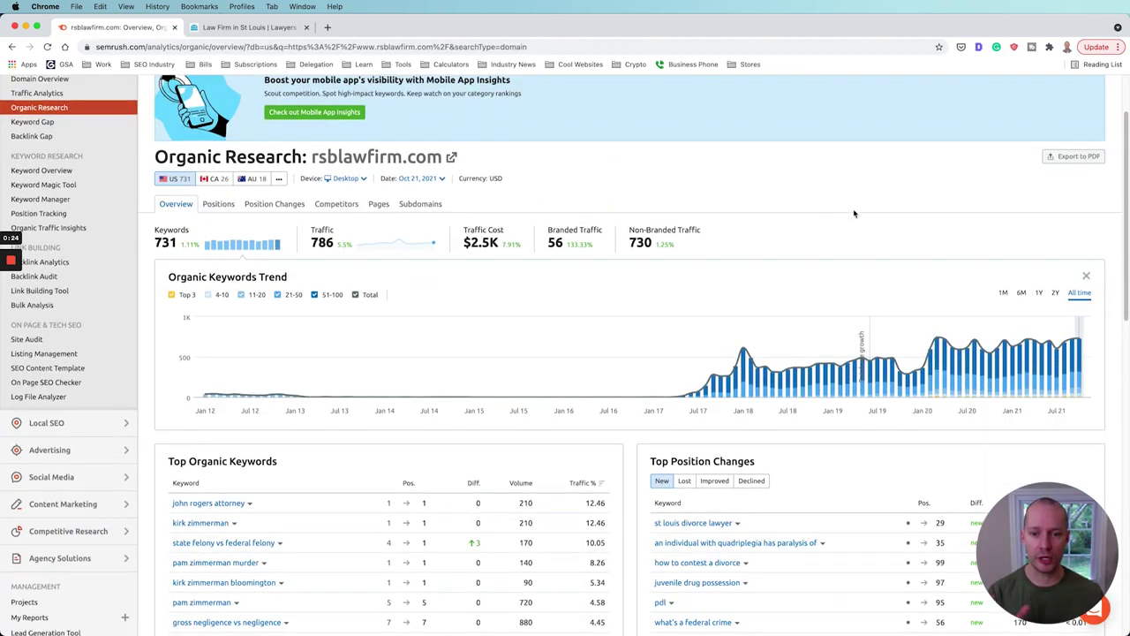
scroll(1126, 165, down, 1)
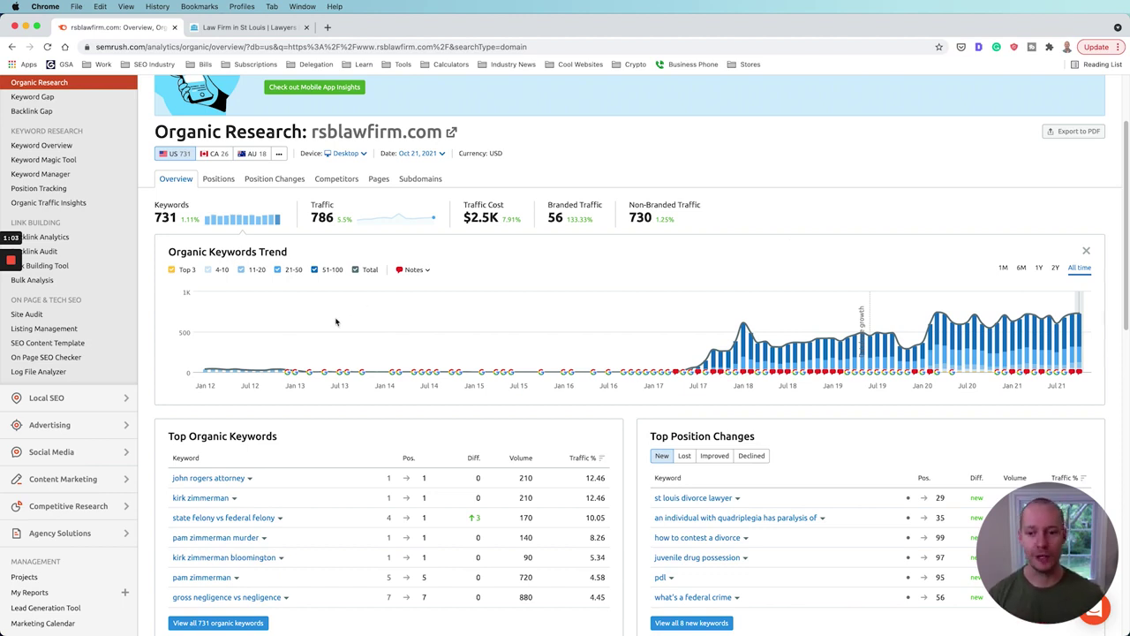
mouse_move(211, 370)
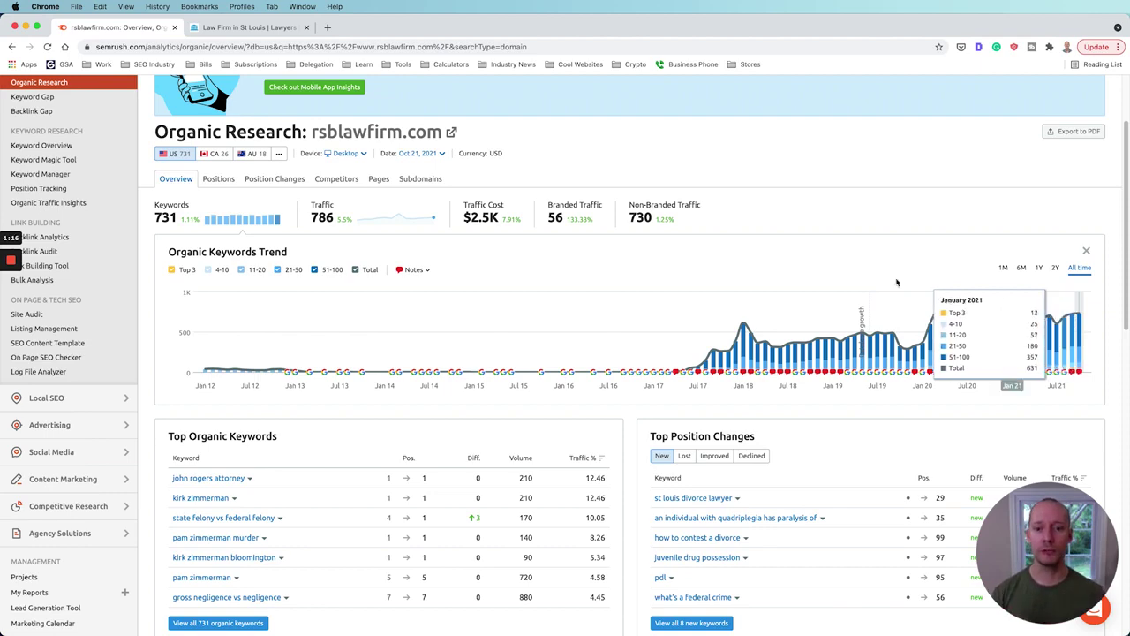
- Open the full list of organic search positions for rsblawfirm.com
scroll(379, 304, up, 1)
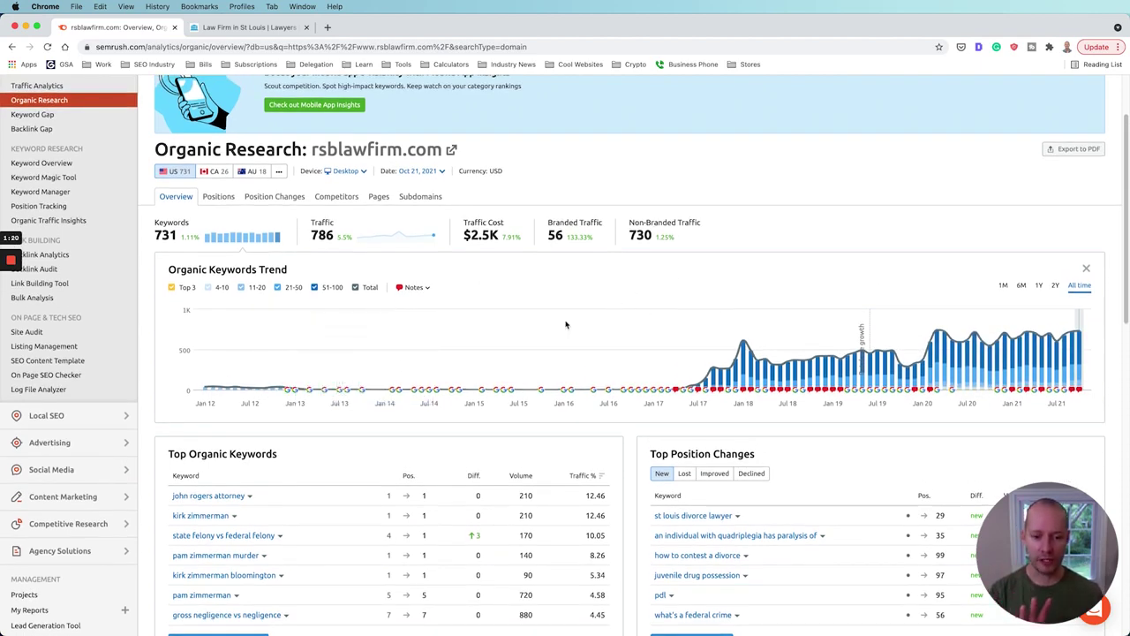
scroll(459, 325, up, 1)
click(218, 215)
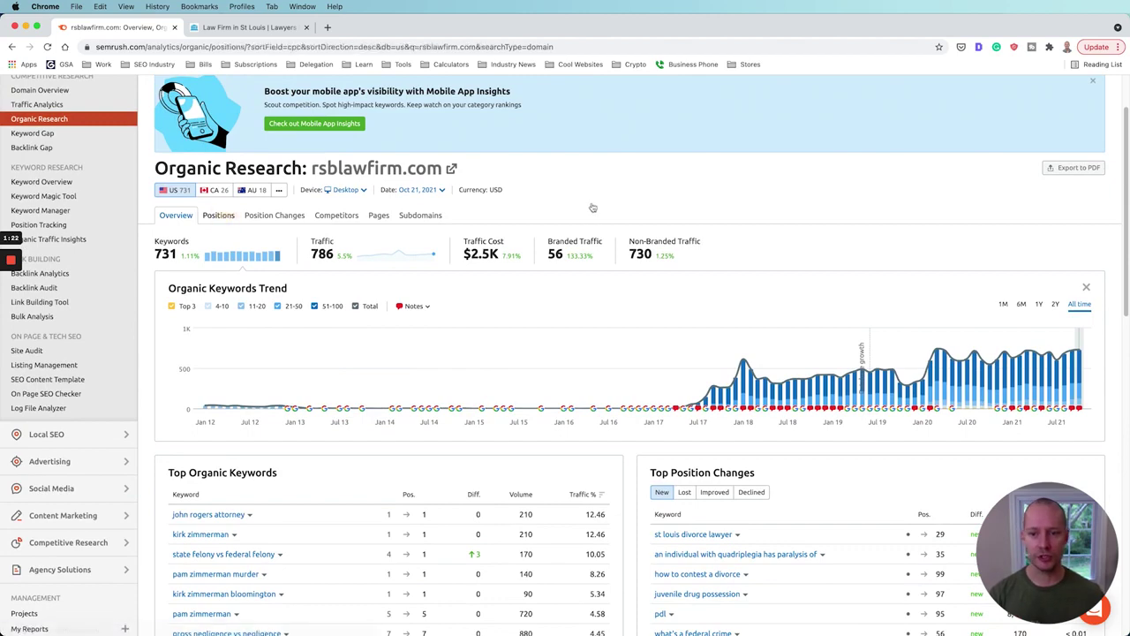
scroll(685, 253, down, 1)
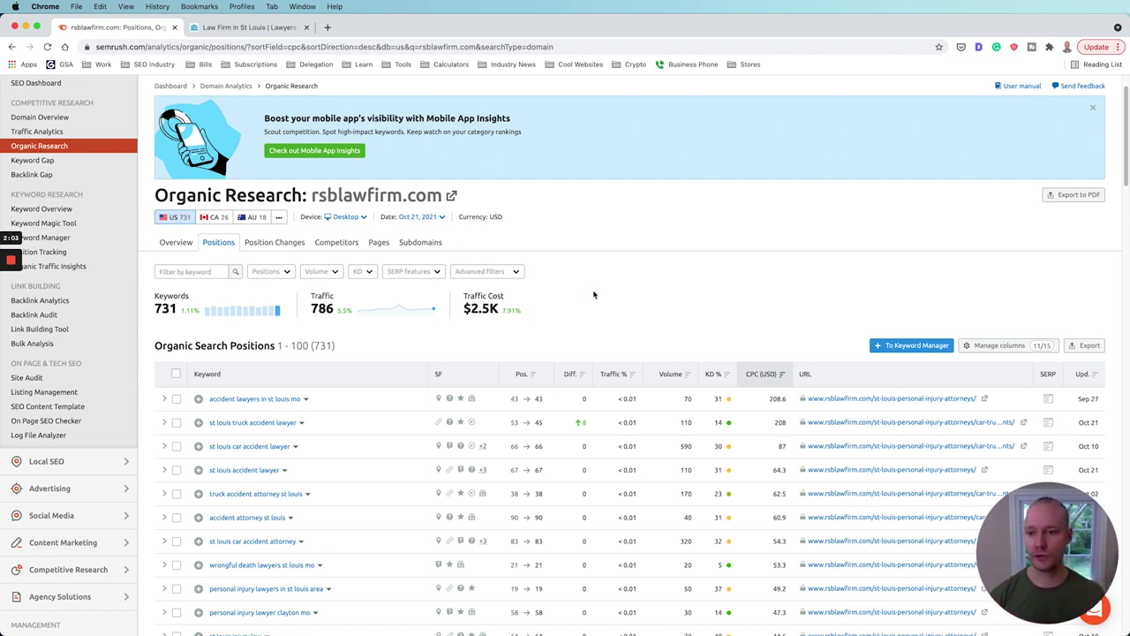
- Filter the organic search positions to a custom range from 2 to 15
click(282, 274)
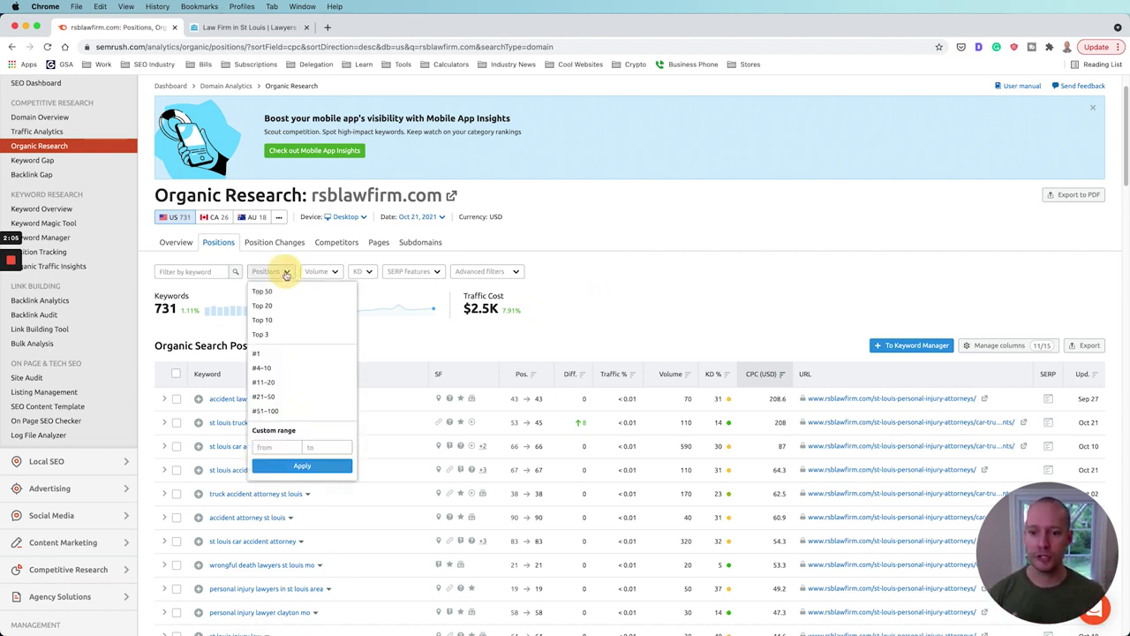
click(266, 446)
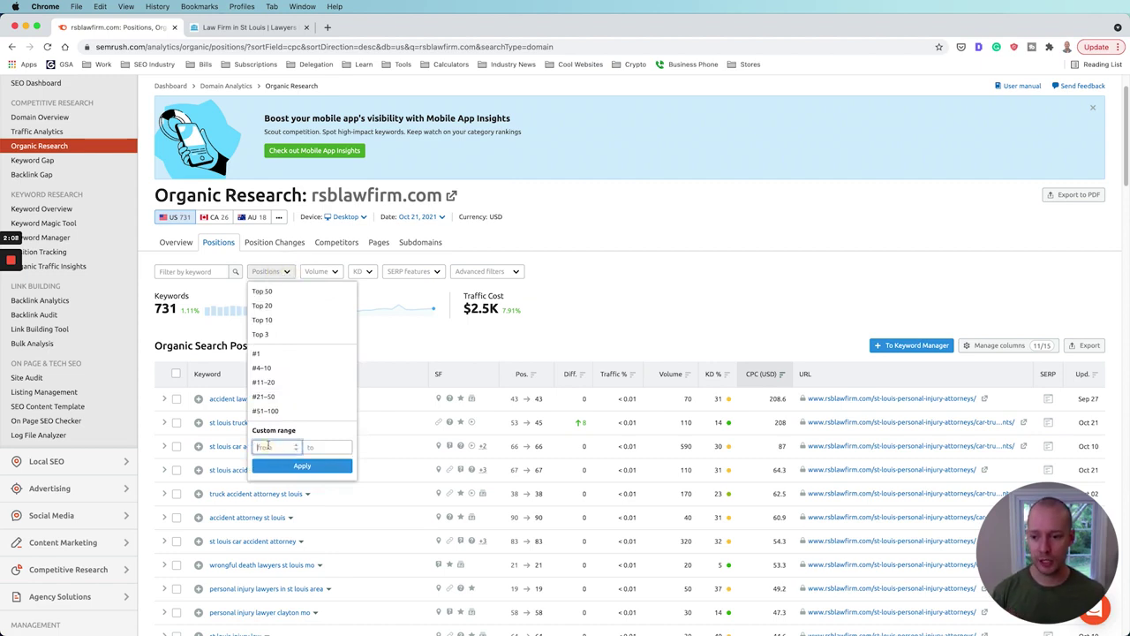
text(2)
key(Tab)
text(15)
key(Return)
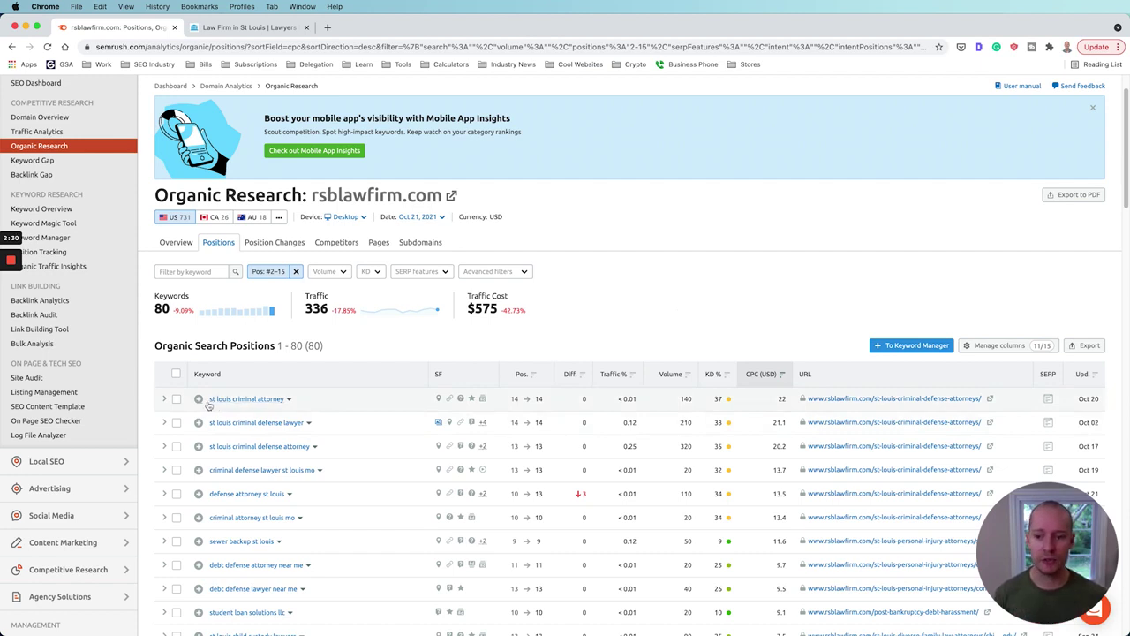
- Copy "st louis" from the first listed keyword and filter the keyword list by it
drag(208, 402, 229, 399)
key(super+c)
click(195, 271)
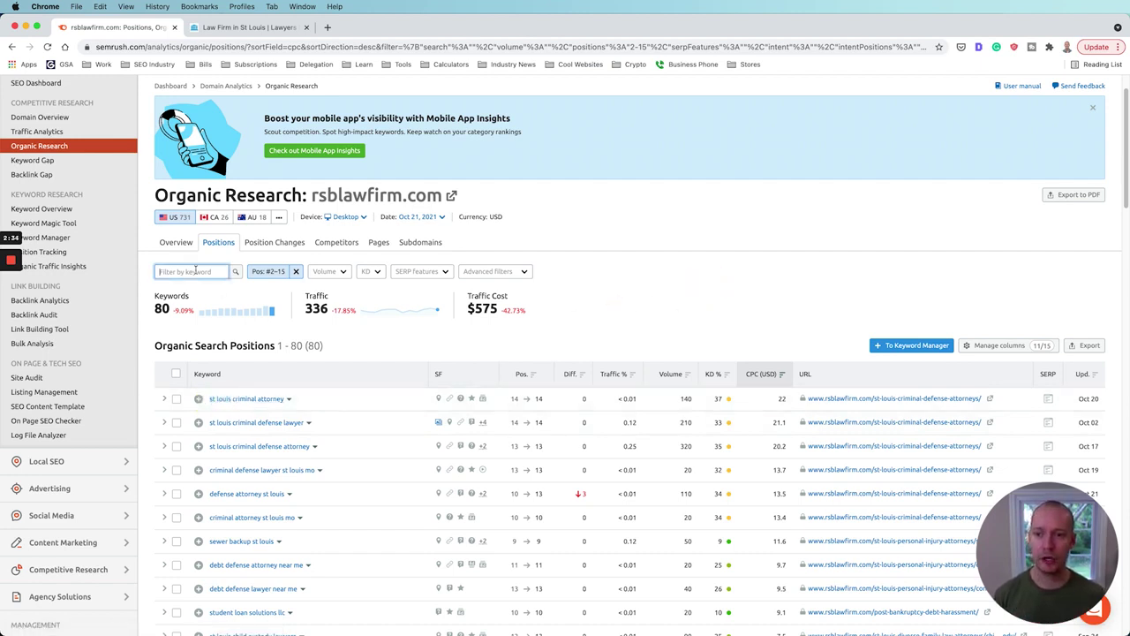
key(super+v)
key(Return)
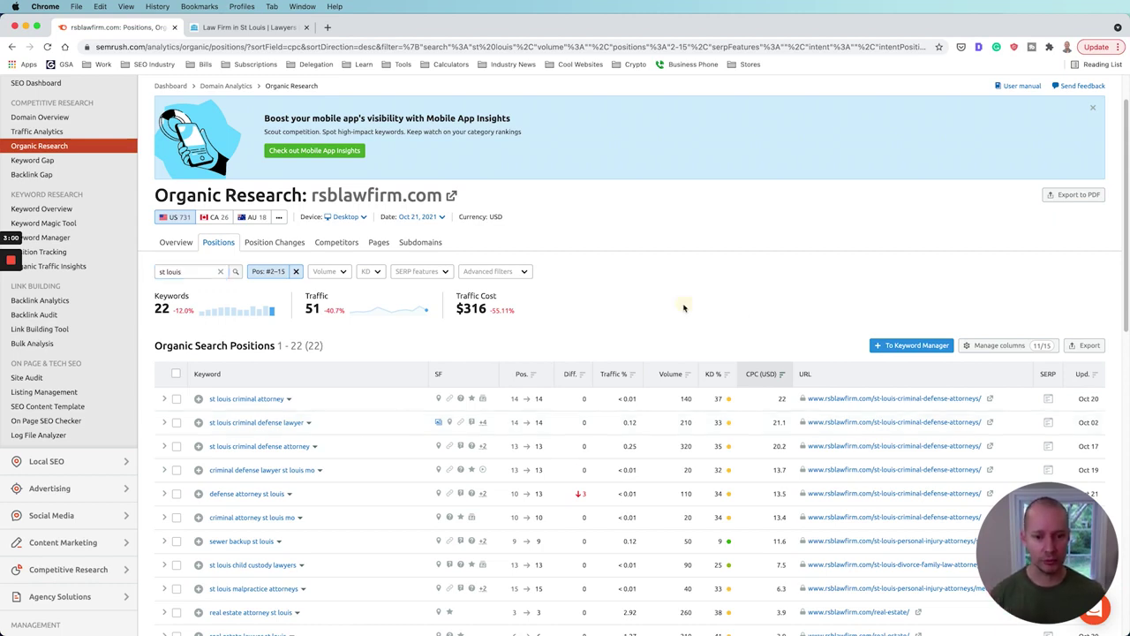
- Sort the filtered keywords by search volume from highest to lowest and review their positions and ranking URLs
scroll(671, 292, down, 1)
scroll(662, 278, down, 1)
click(683, 345)
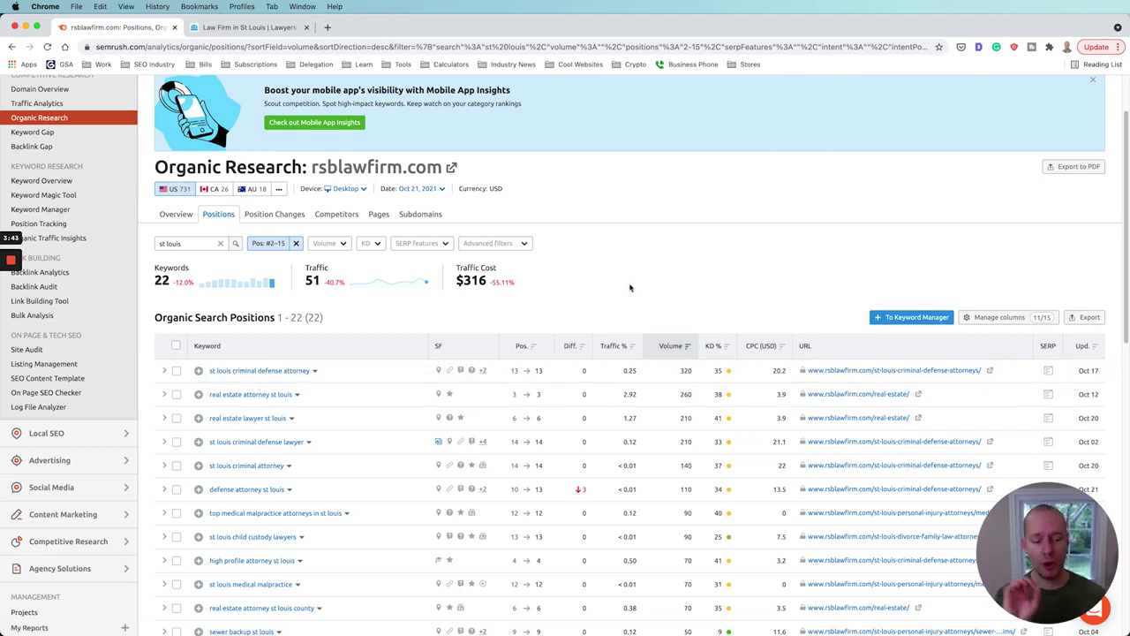
scroll(336, 448, down, 1)
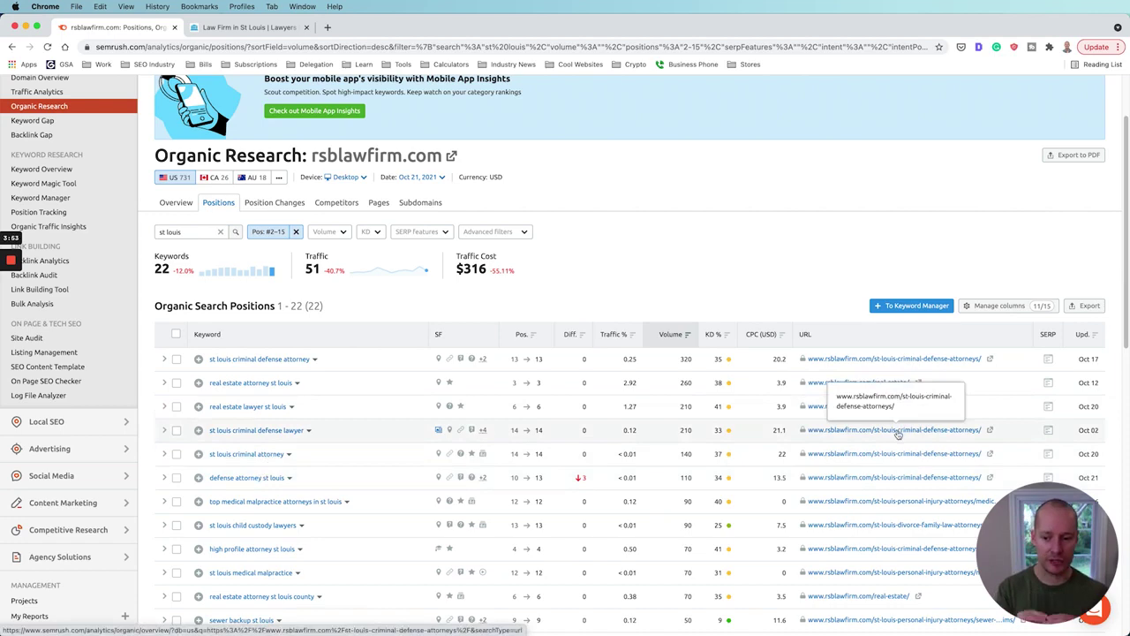
scroll(711, 256, down, 2)
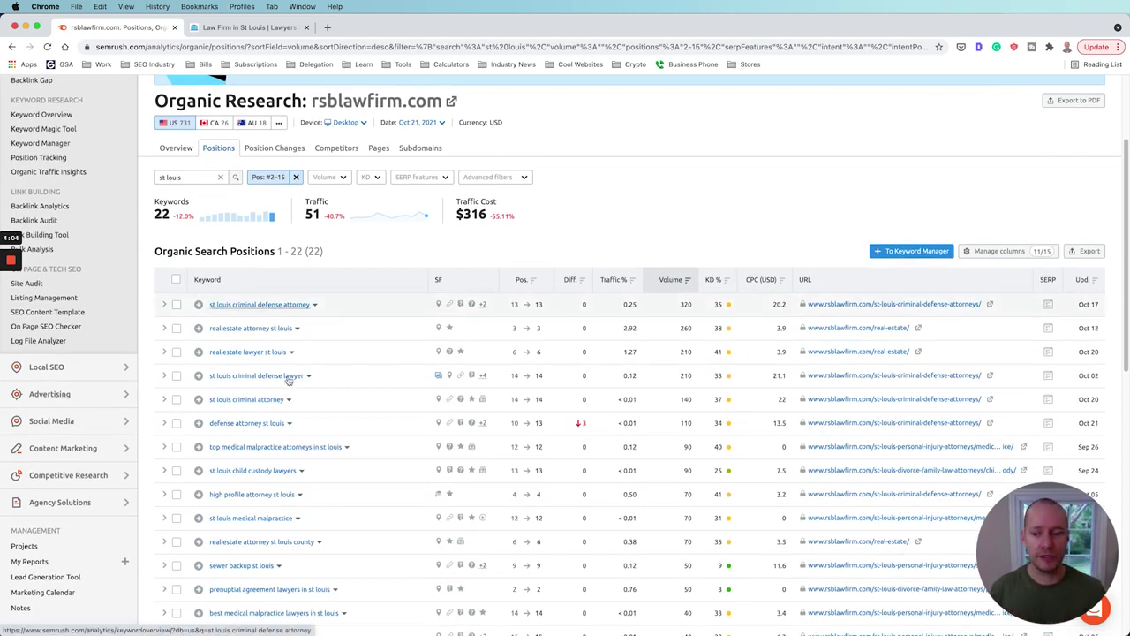
scroll(279, 415, down, 1)
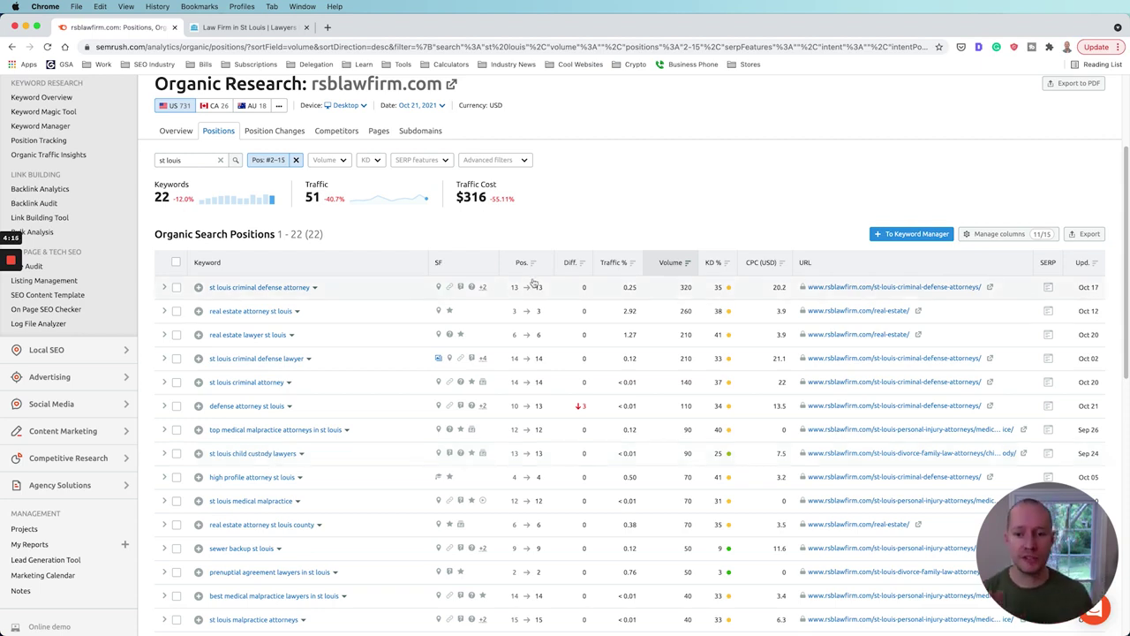
scroll(632, 224, up, 1)
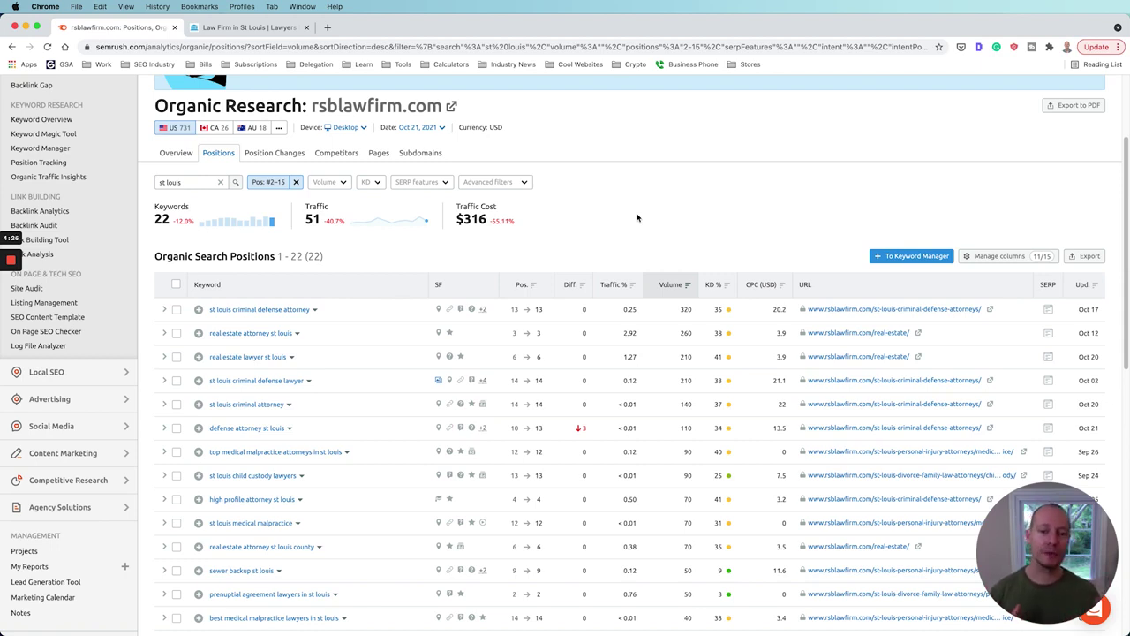
- Remove the 2–15 position filter and apply a custom position range from 16 to 50
click(296, 182)
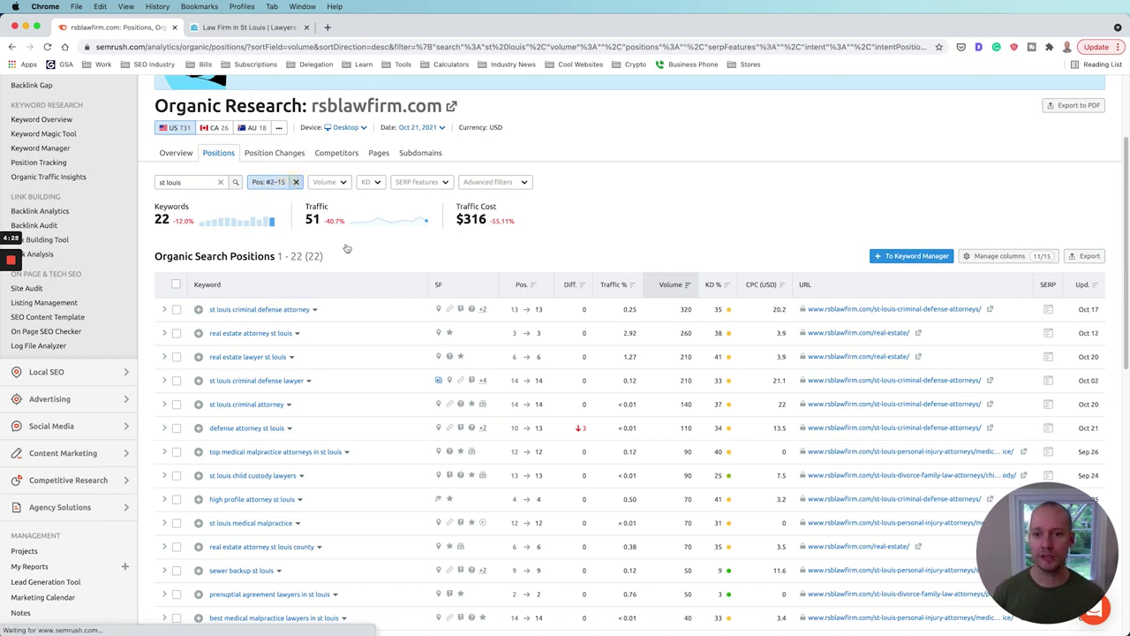
click(285, 182)
click(276, 356)
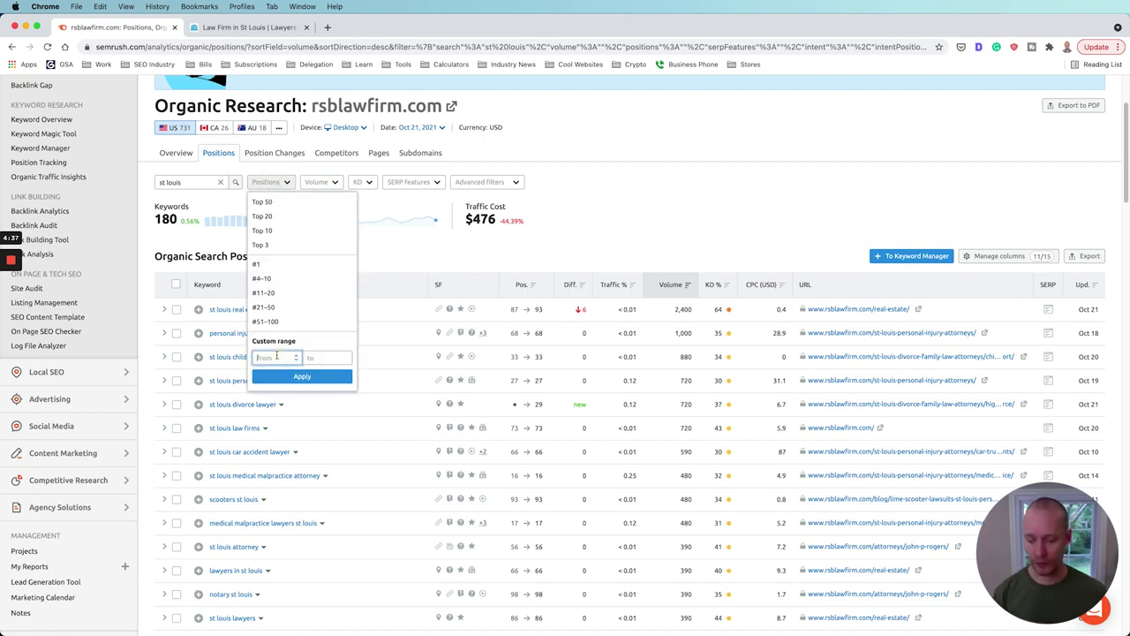
text(16)
key(Tab)
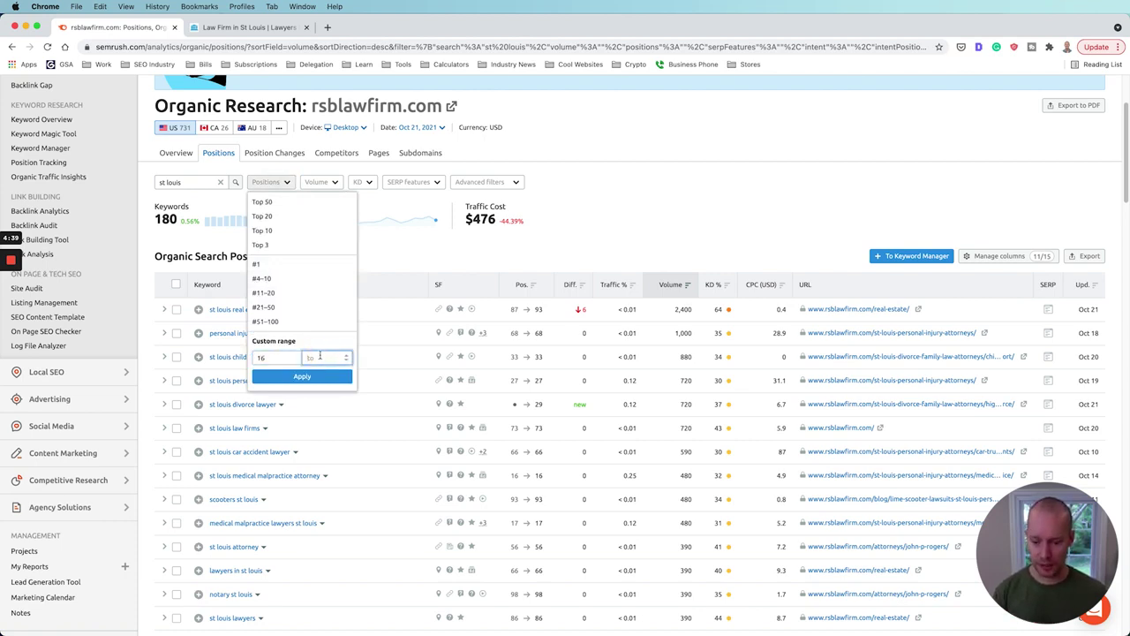
text(50)
click(302, 376)
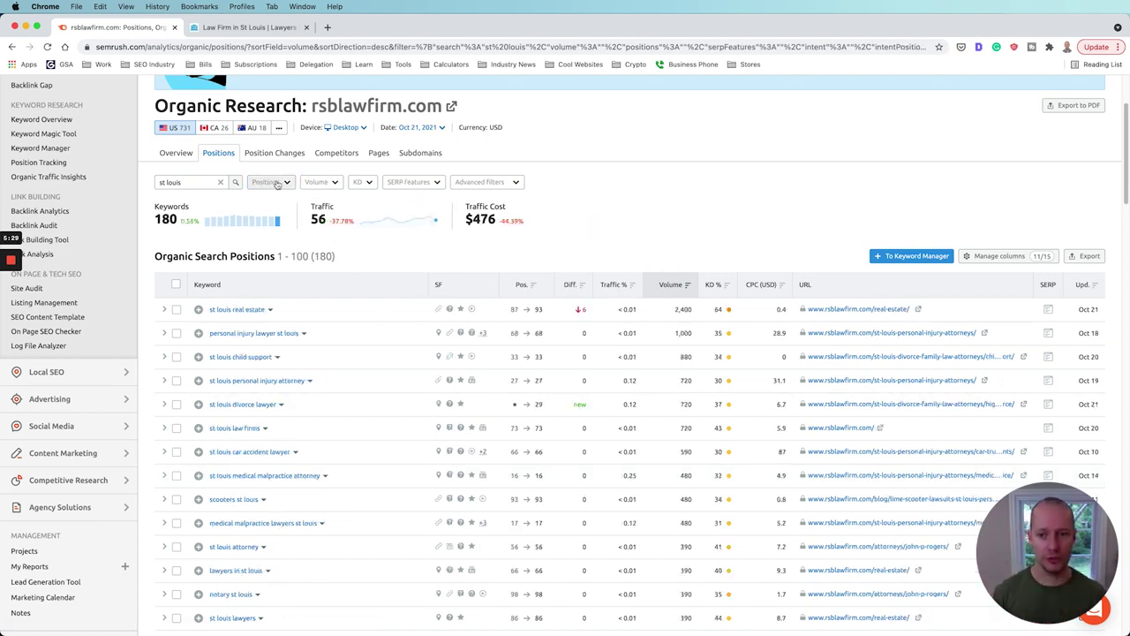
- Filter the list to positions 51–100 and clear the "st louis" keyword filter
click(279, 182)
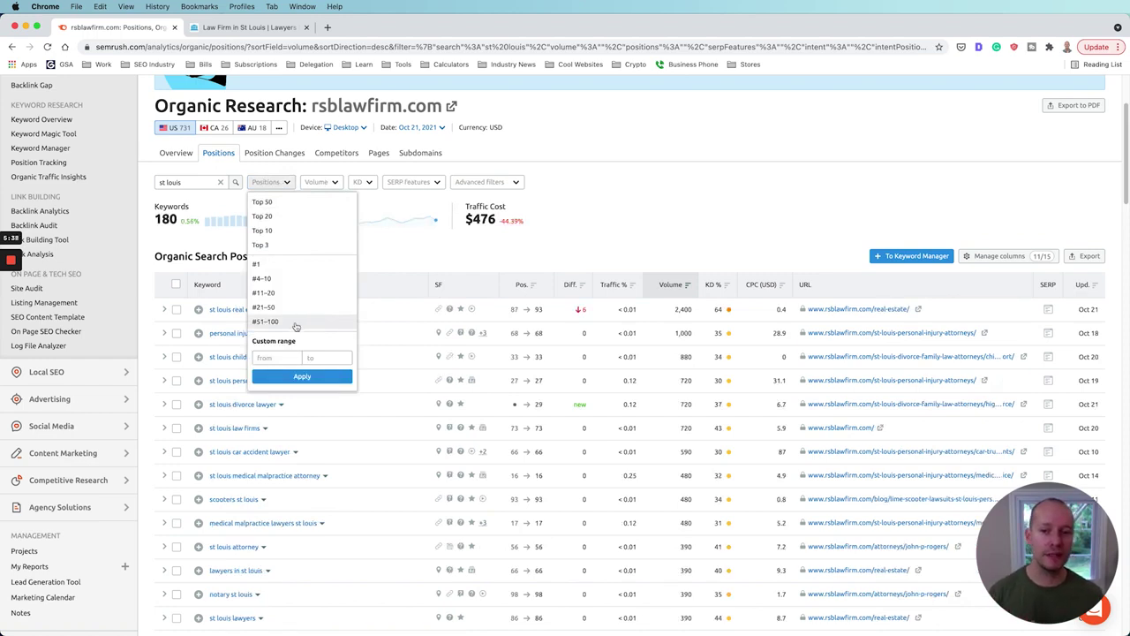
click(271, 325)
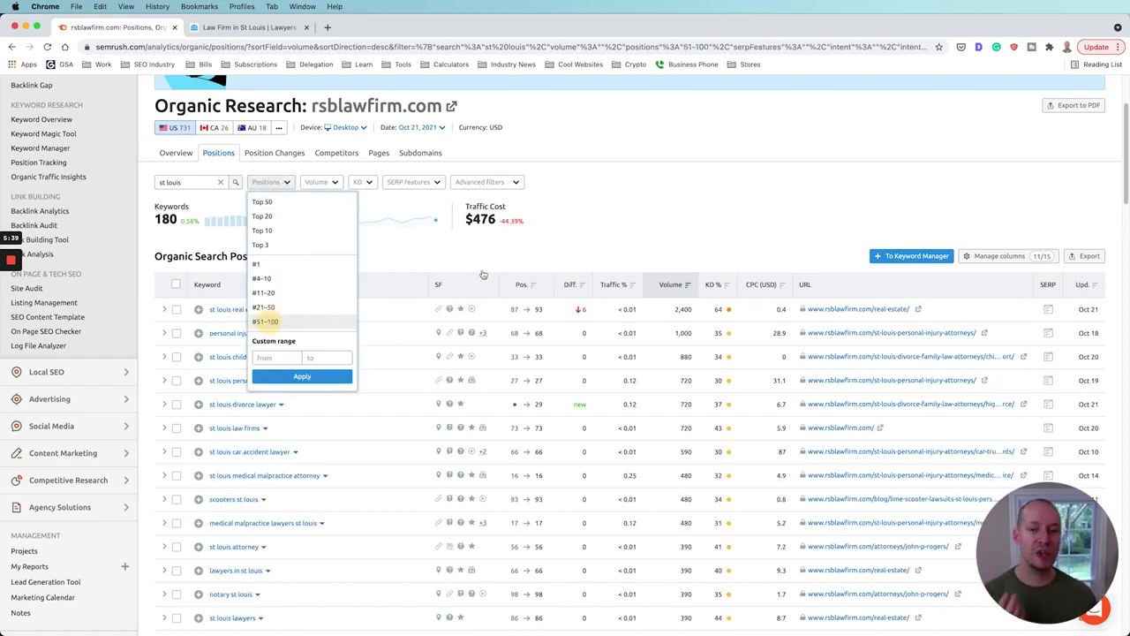
click(663, 218)
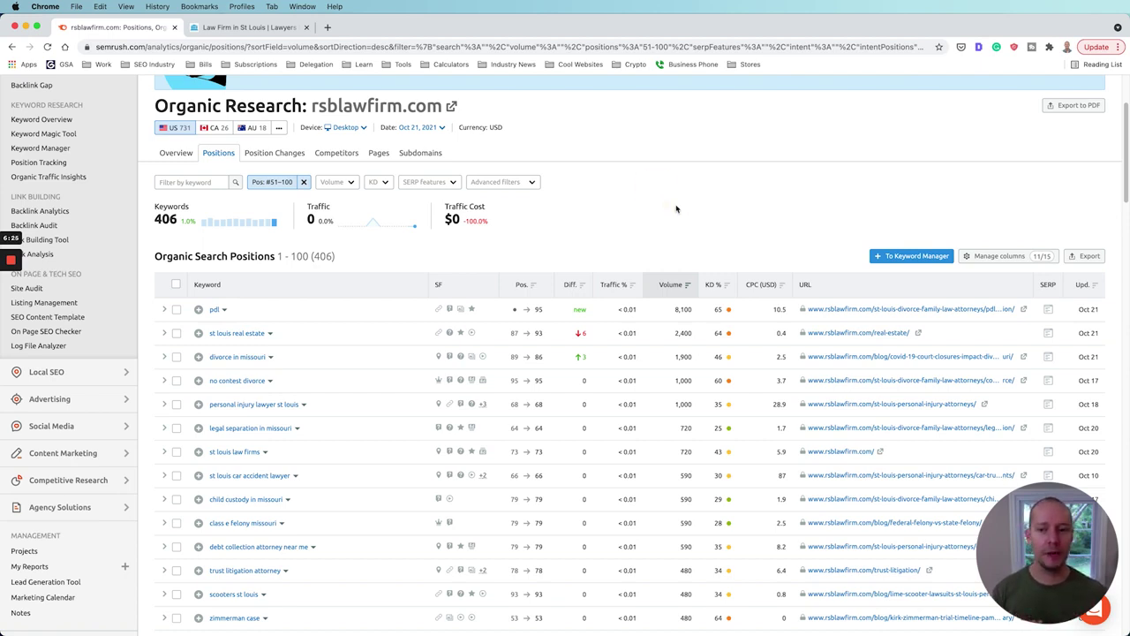
- Review the keywords ranking in positions 51–100 and filter them by "missouri"
scroll(610, 391, down, 1)
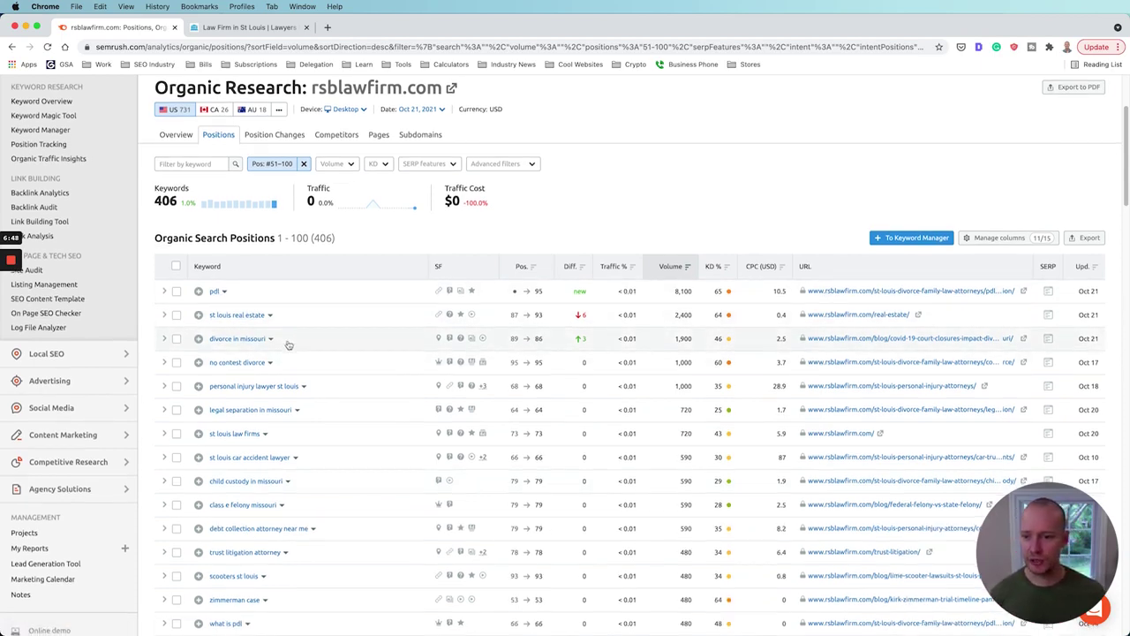
scroll(238, 354, down, 1)
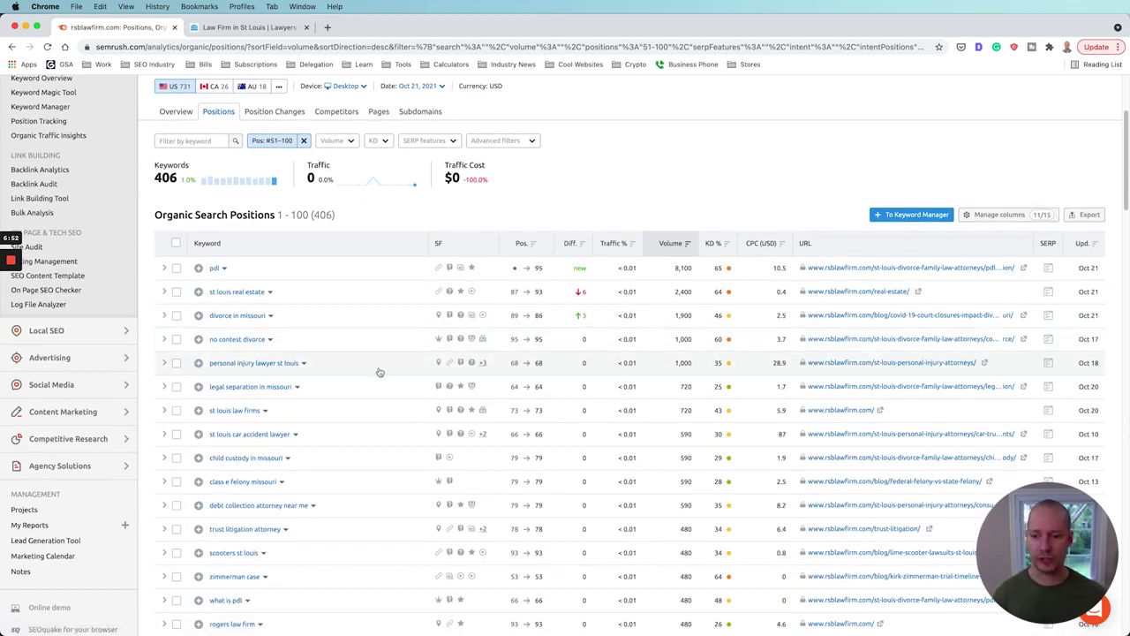
scroll(354, 391, down, 1)
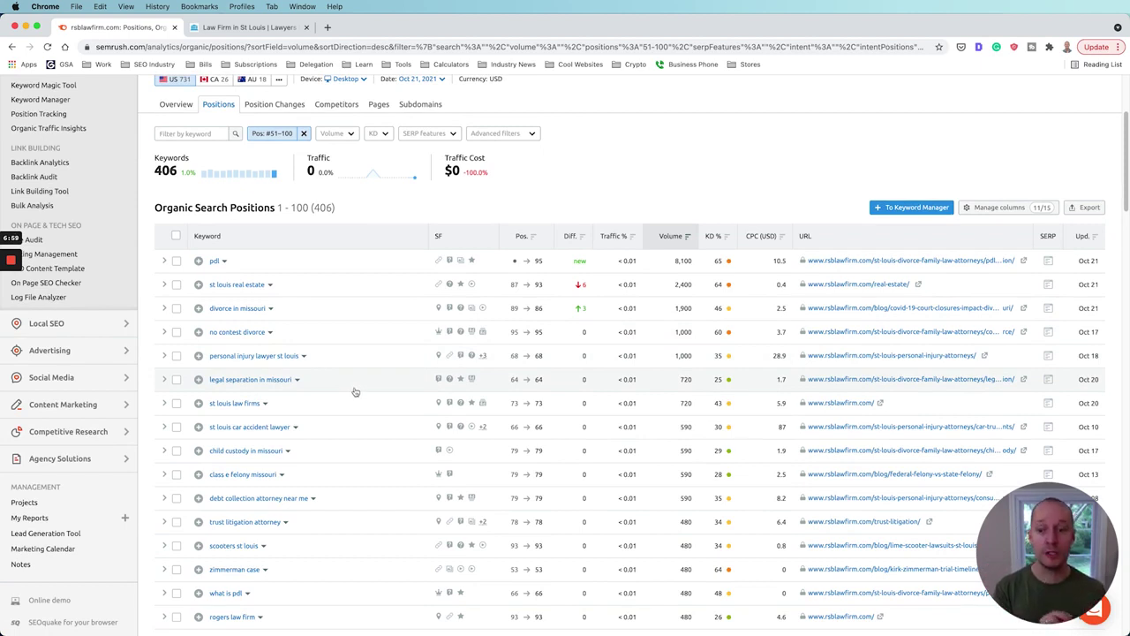
click(189, 133)
text(m)
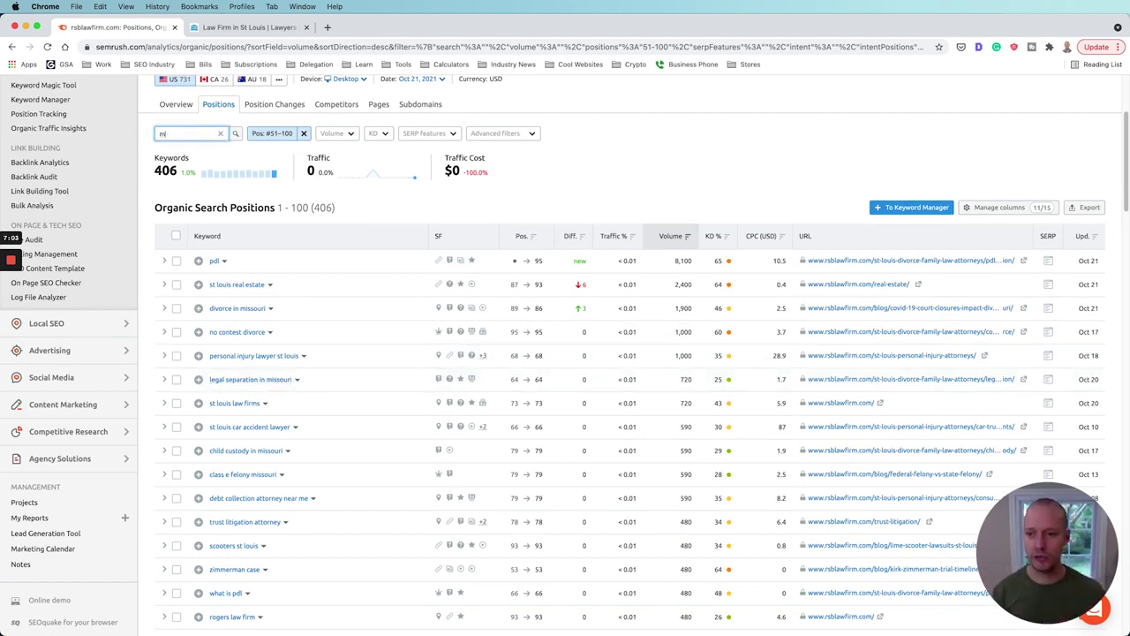
text(issouri)
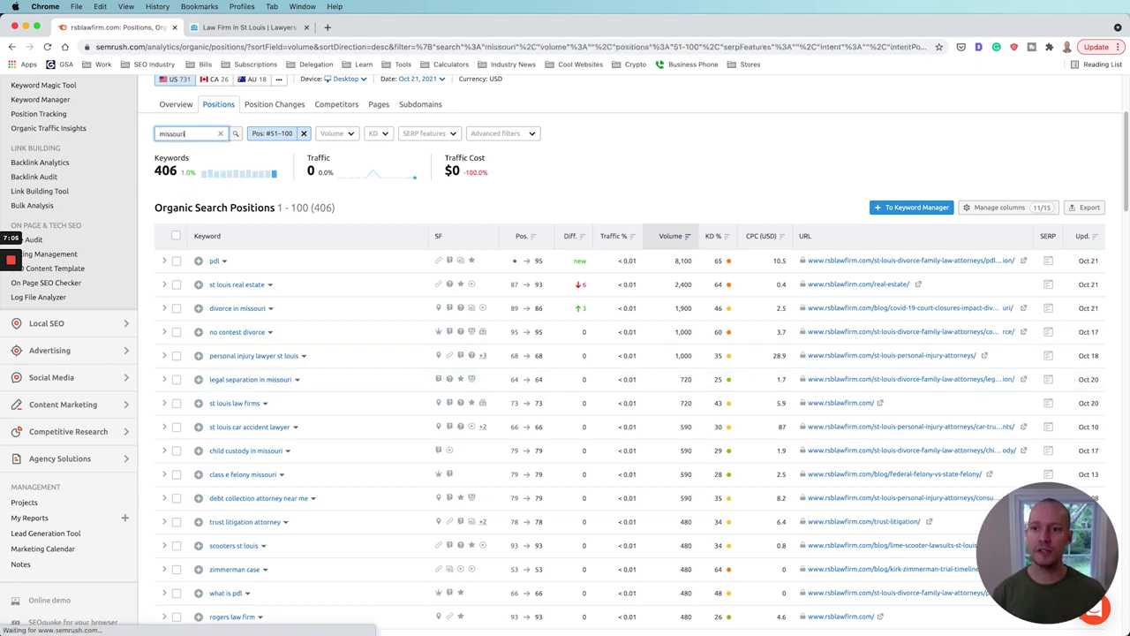
key(Return)
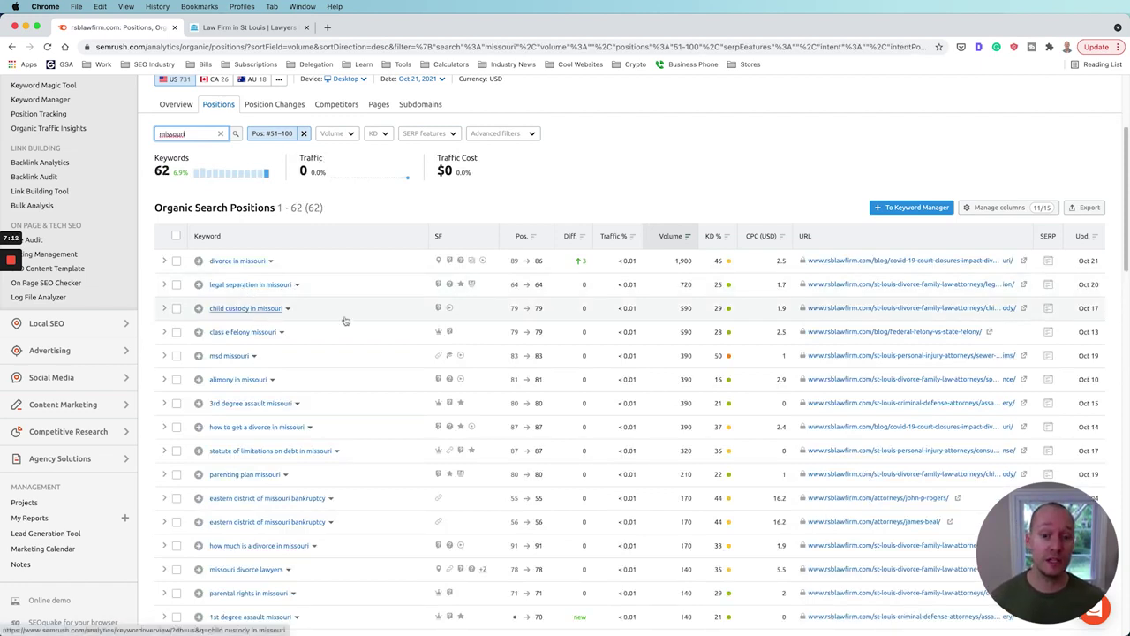
- Open the live page ranking for "child custody in missouri" and examine its Missouri Child Custody heading
mouse_move(728, 309)
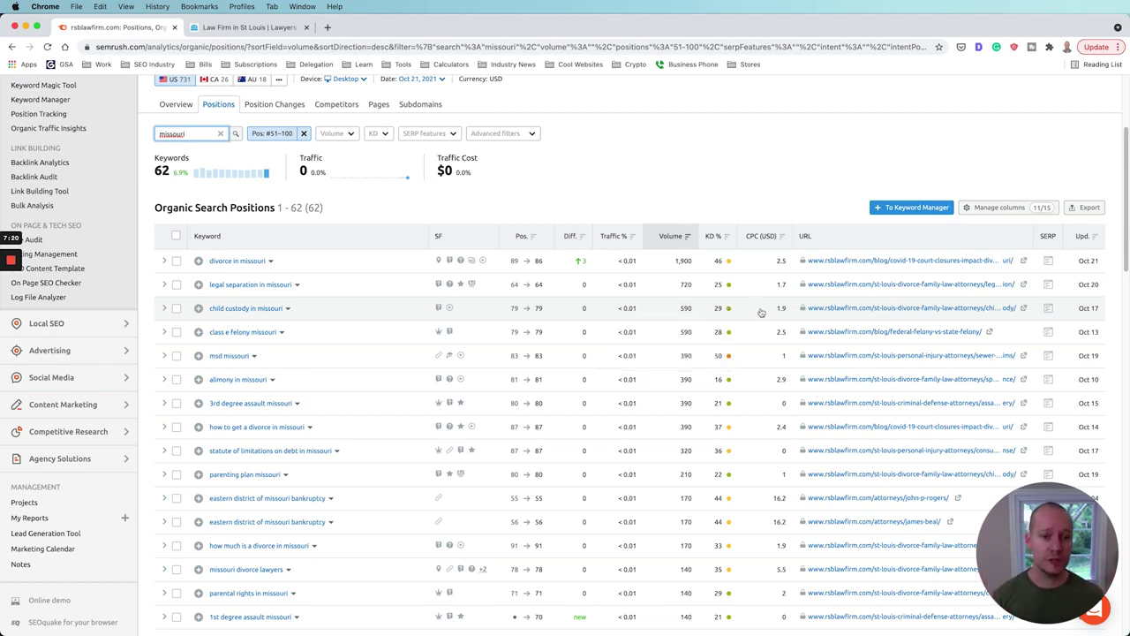
click(1023, 308)
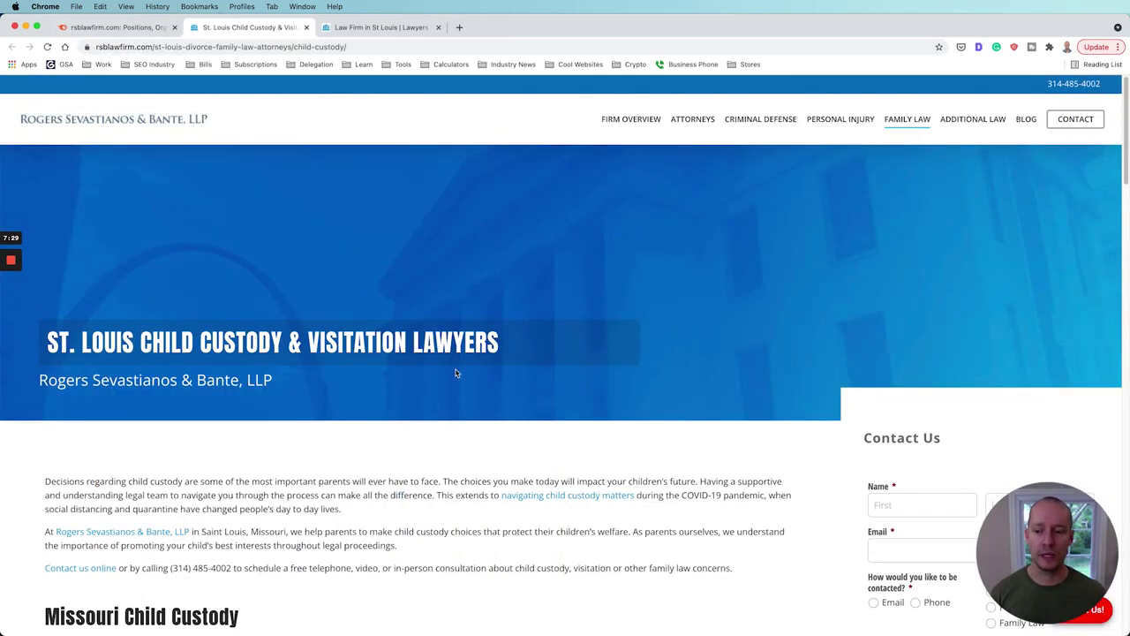
scroll(500, 361, down, 3)
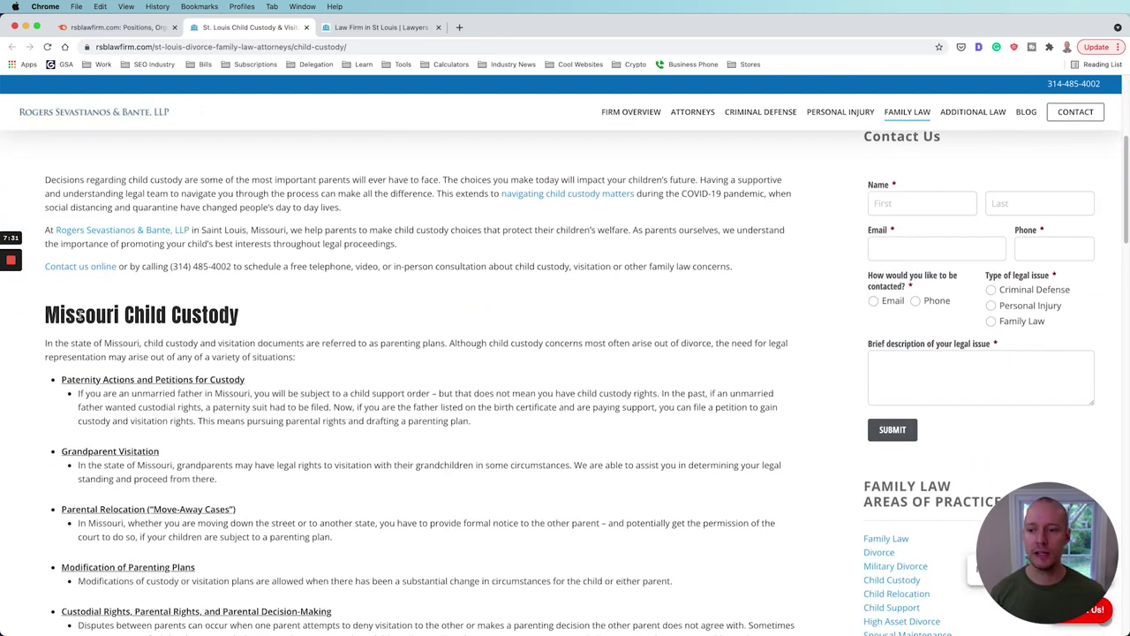
drag(45, 311, 261, 317)
click(262, 317)
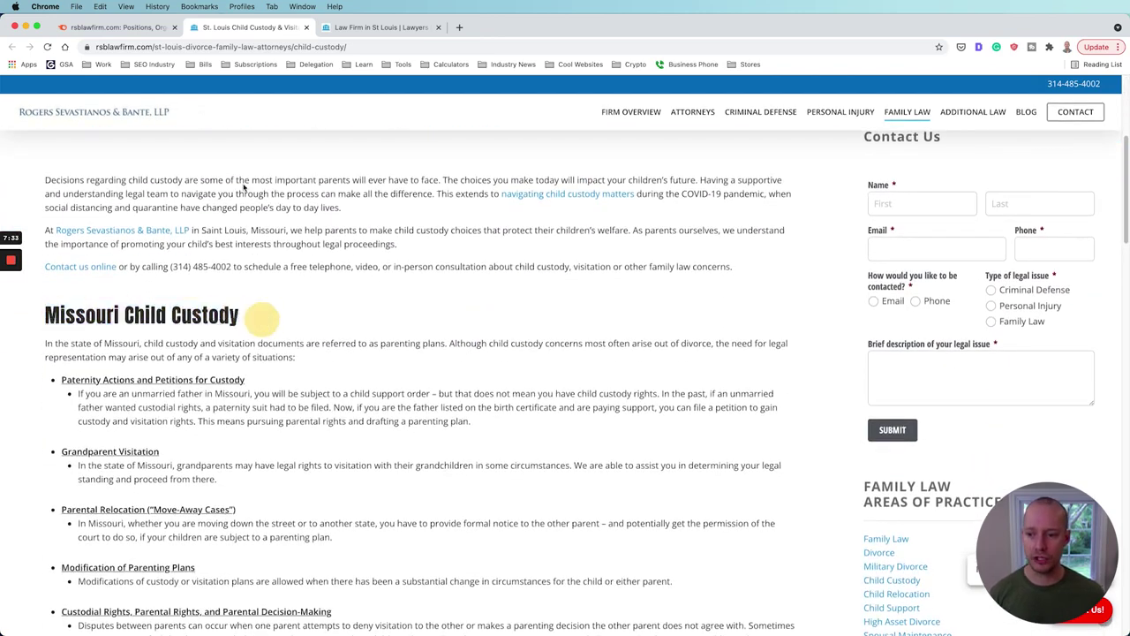
- Open the search results snapshot for "child custody in missouri" from the keyword list and examine the competing page titles
click(144, 30)
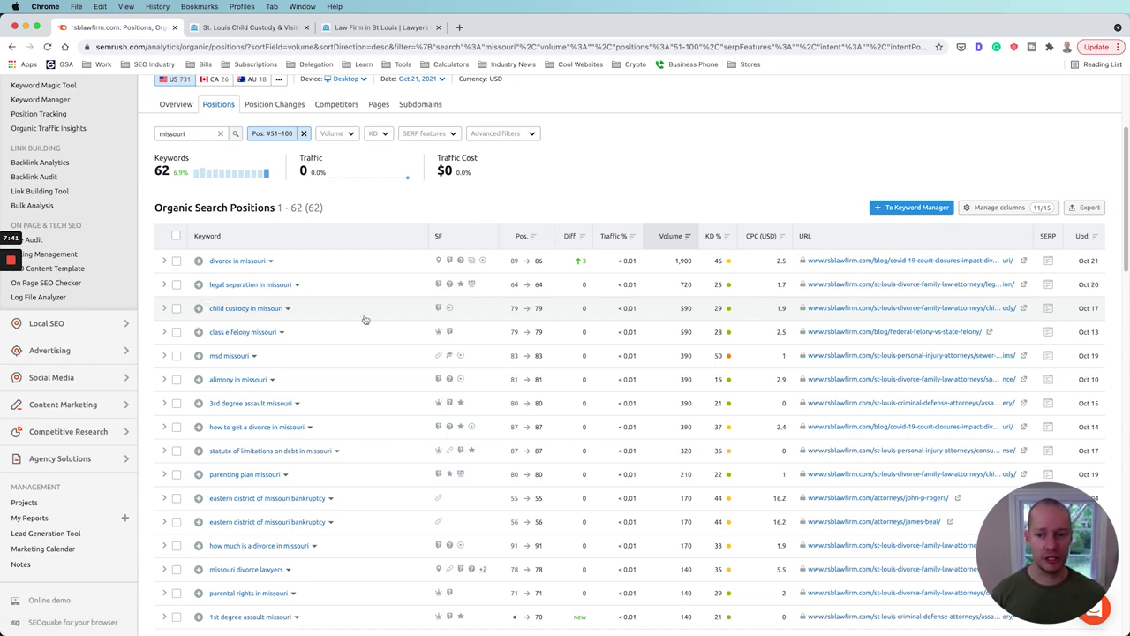
click(1049, 308)
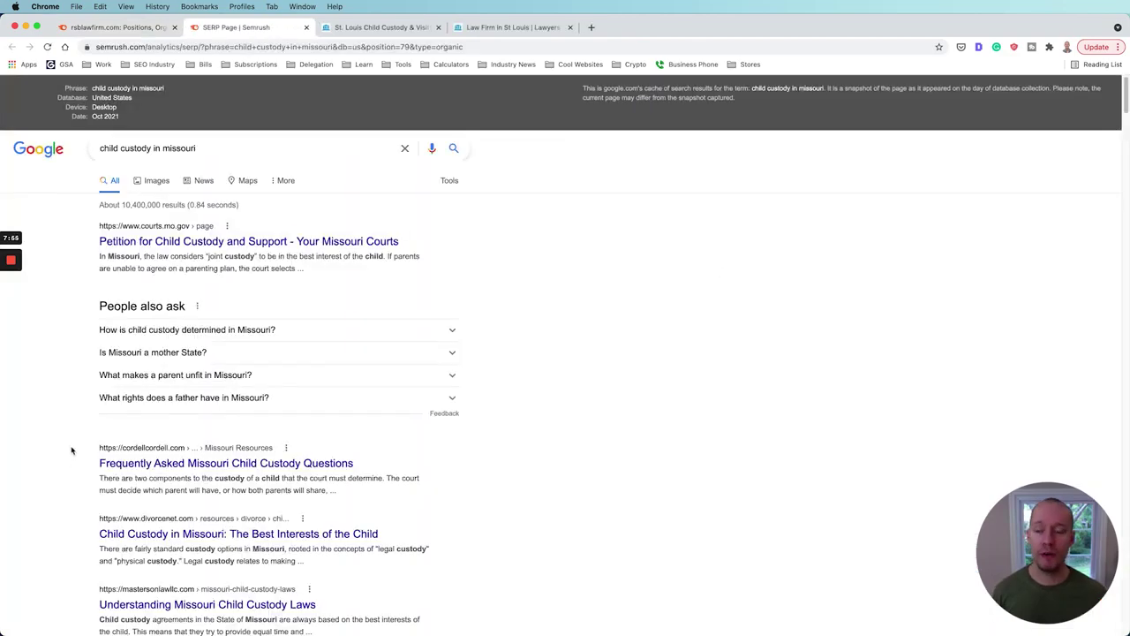
scroll(72, 452, down, 3)
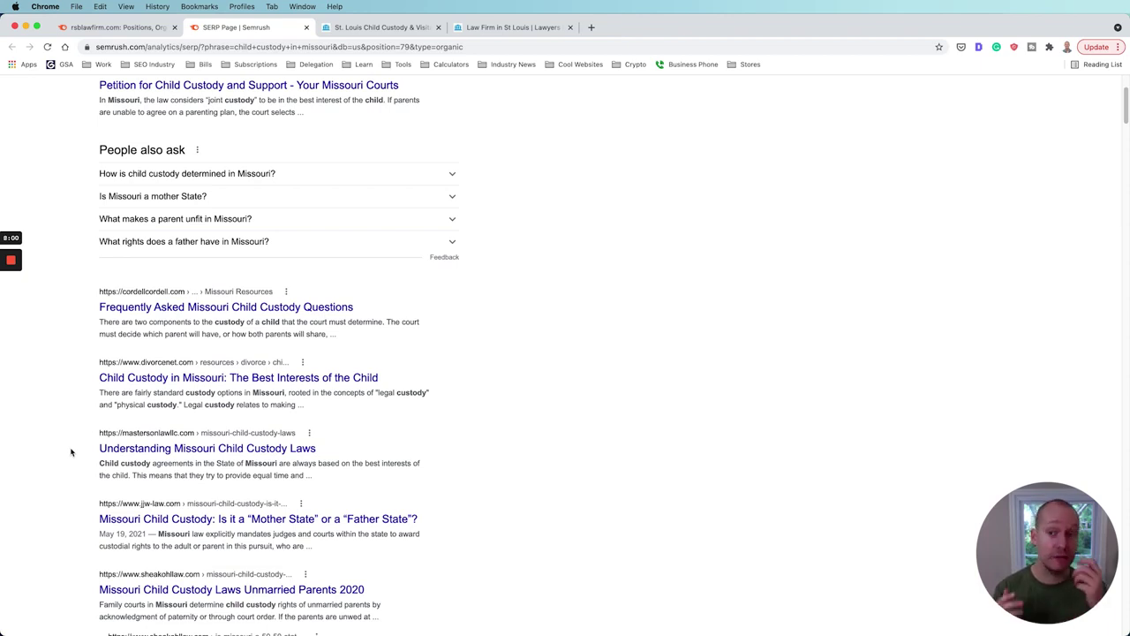
scroll(78, 452, down, 1)
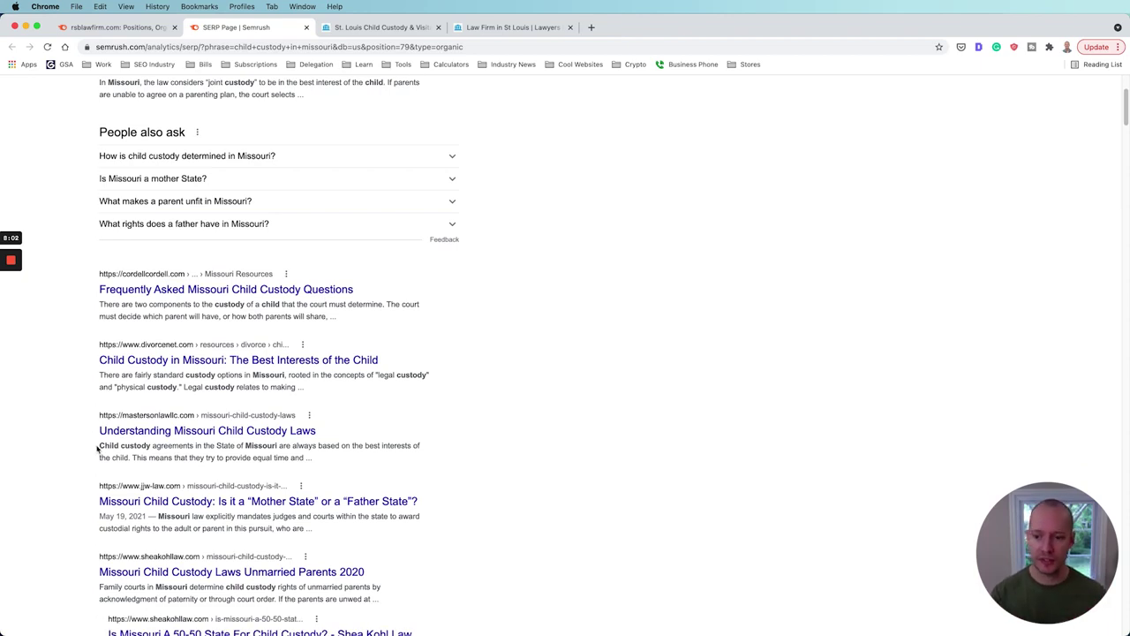
scroll(87, 450, down, 3)
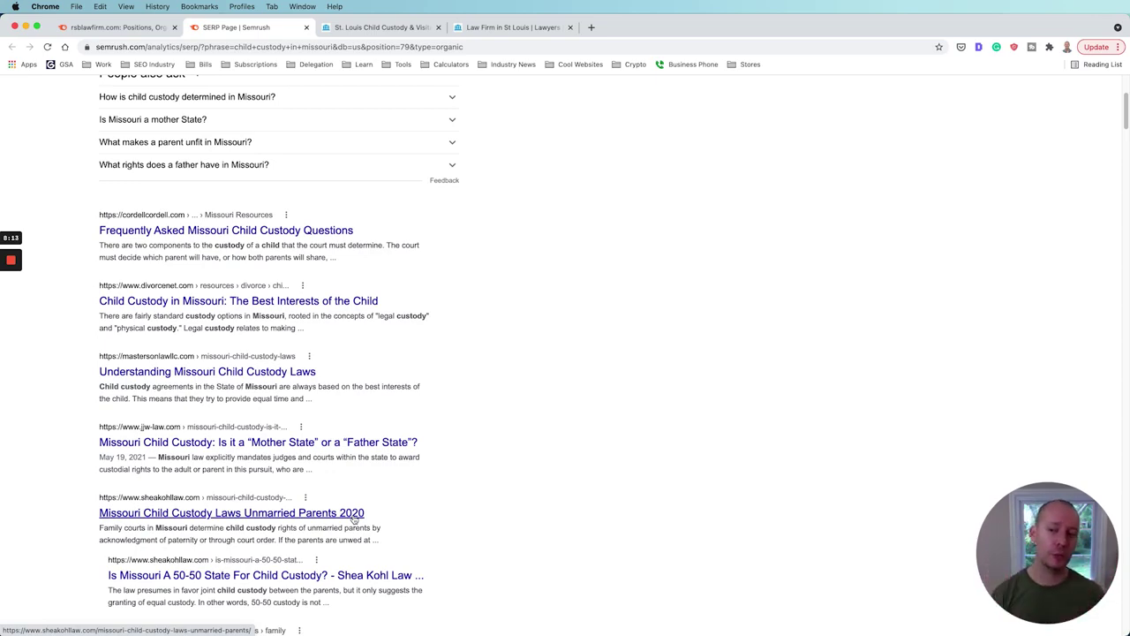
scroll(549, 477, down, 4)
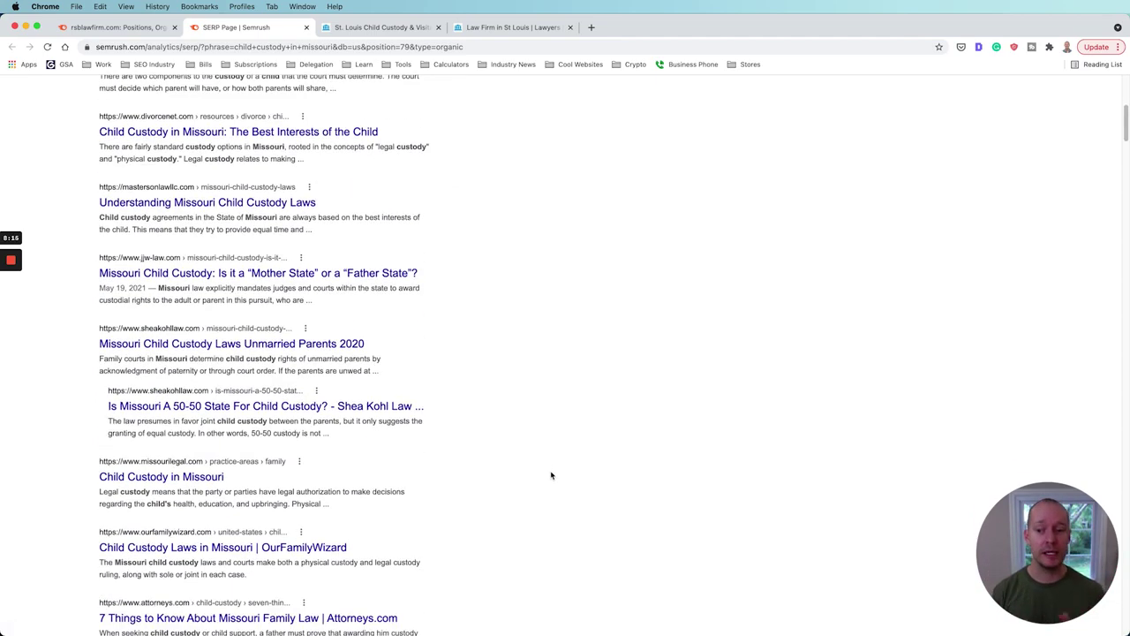
- Compare the law firm's child custody page heading with the "child custody in missouri" keyword in the positions list
click(401, 30)
scroll(411, 435, up, 4)
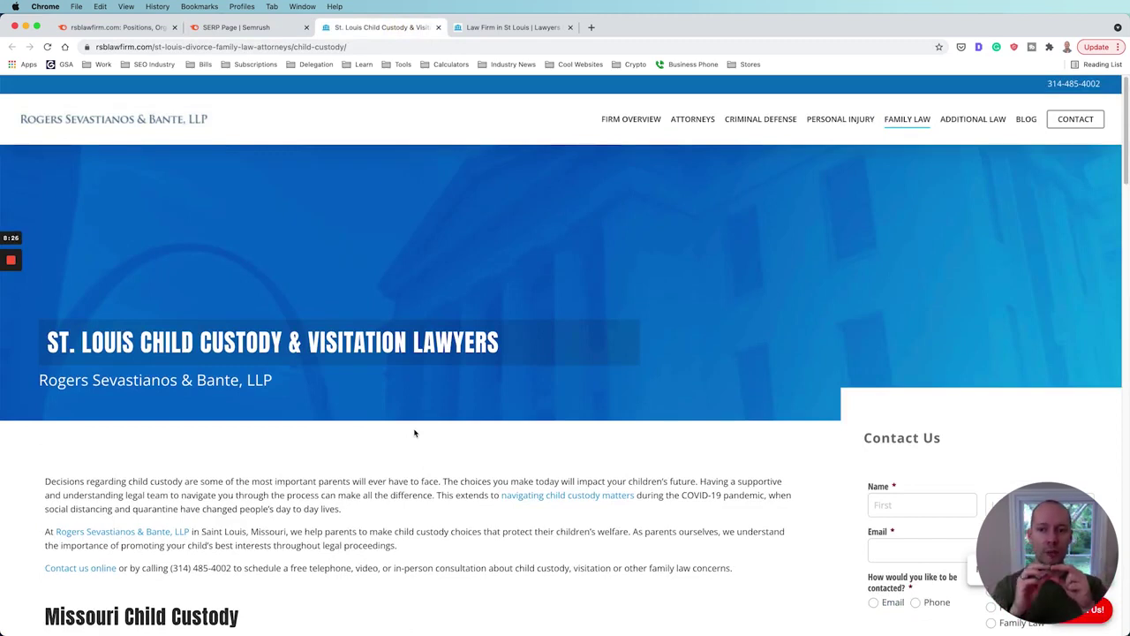
click(114, 27)
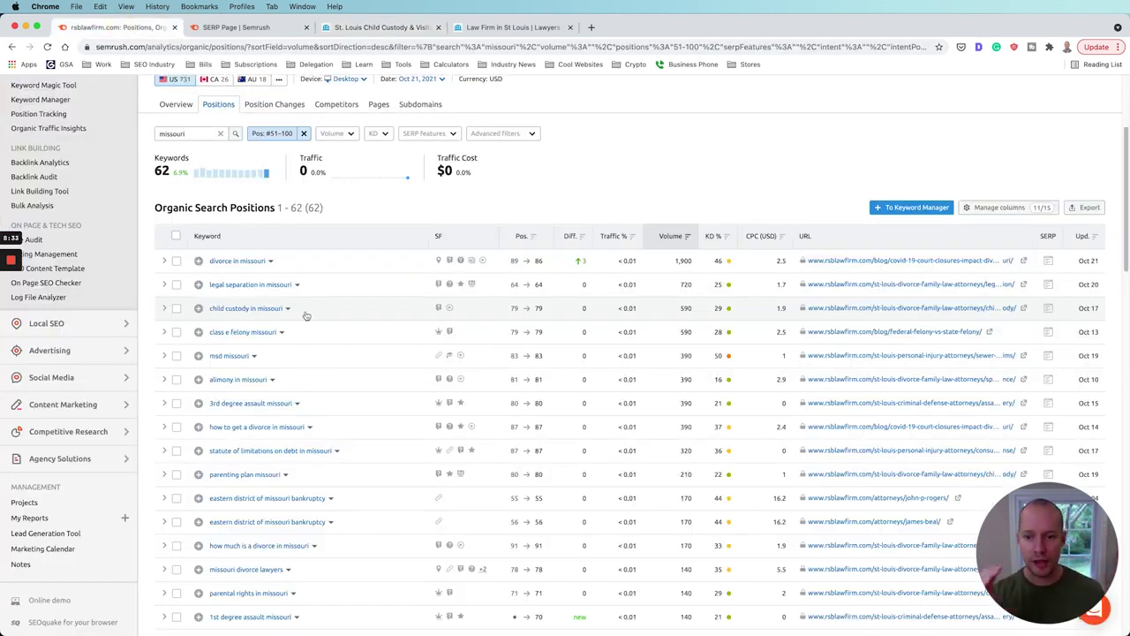
click(378, 29)
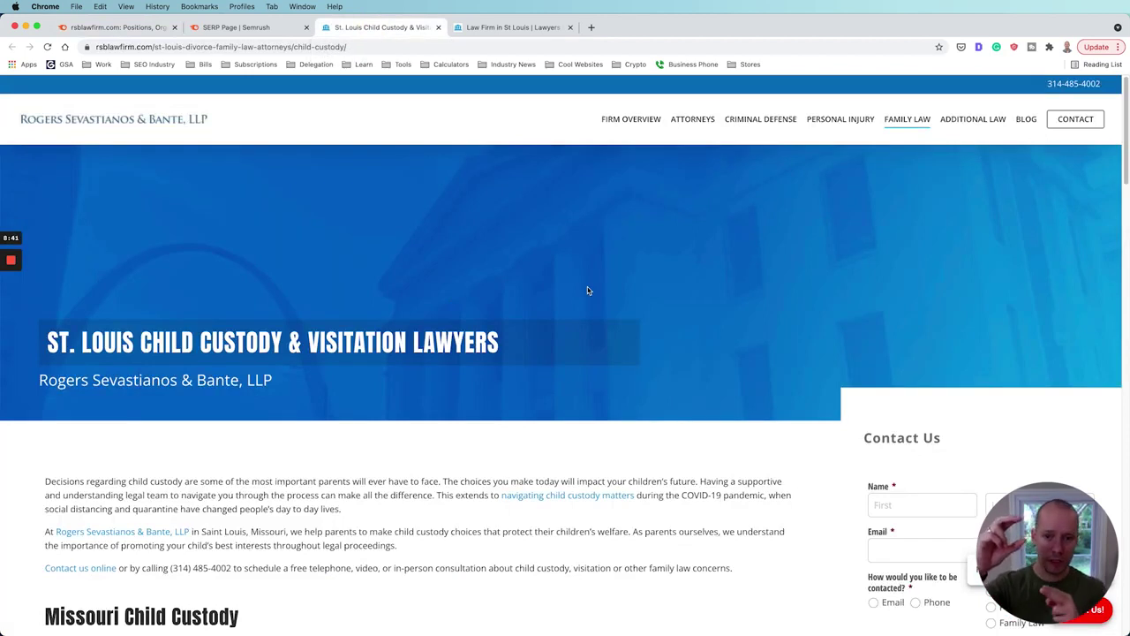
scroll(497, 386, down, 1)
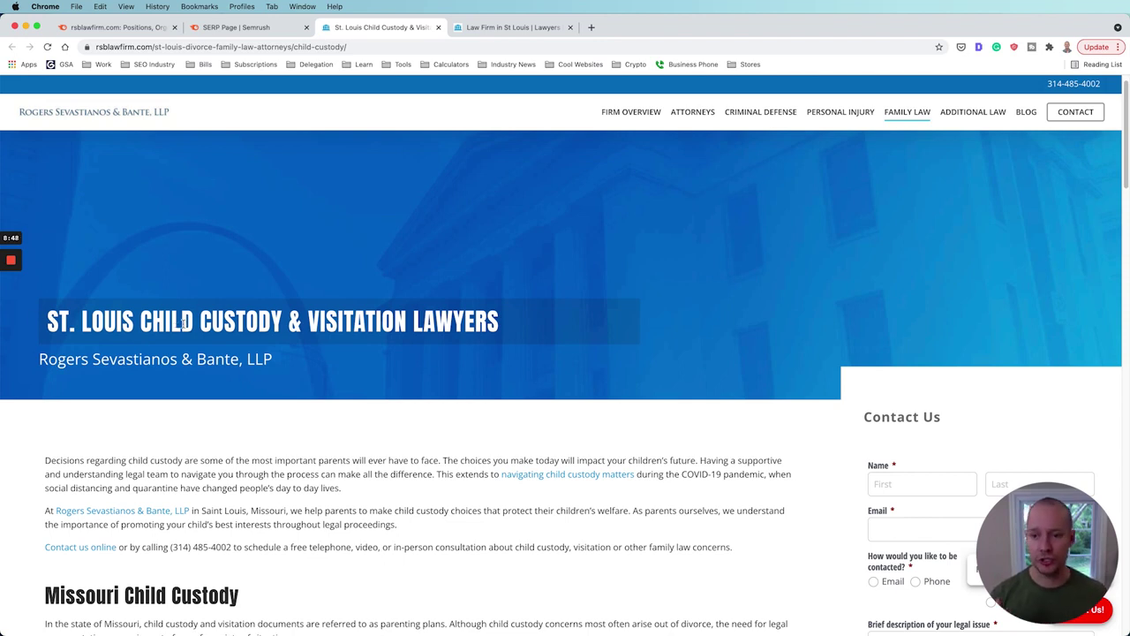
drag(512, 320, 53, 325)
click(53, 324)
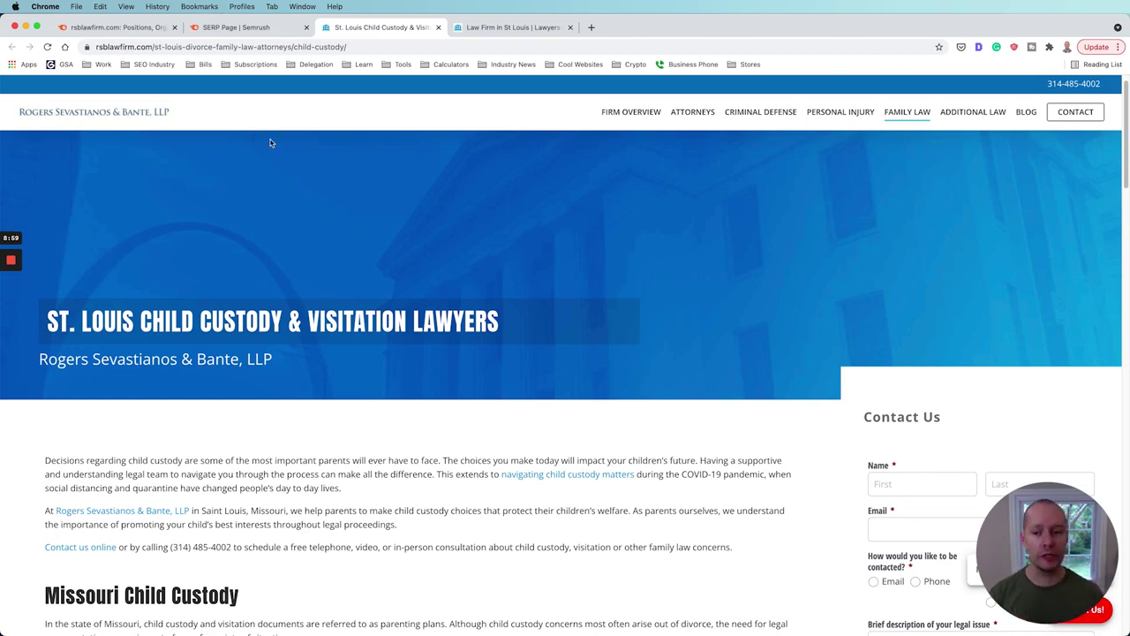
- Return to the organic positions list and review the "missouri" keywords ranking in positions 51–100
click(133, 28)
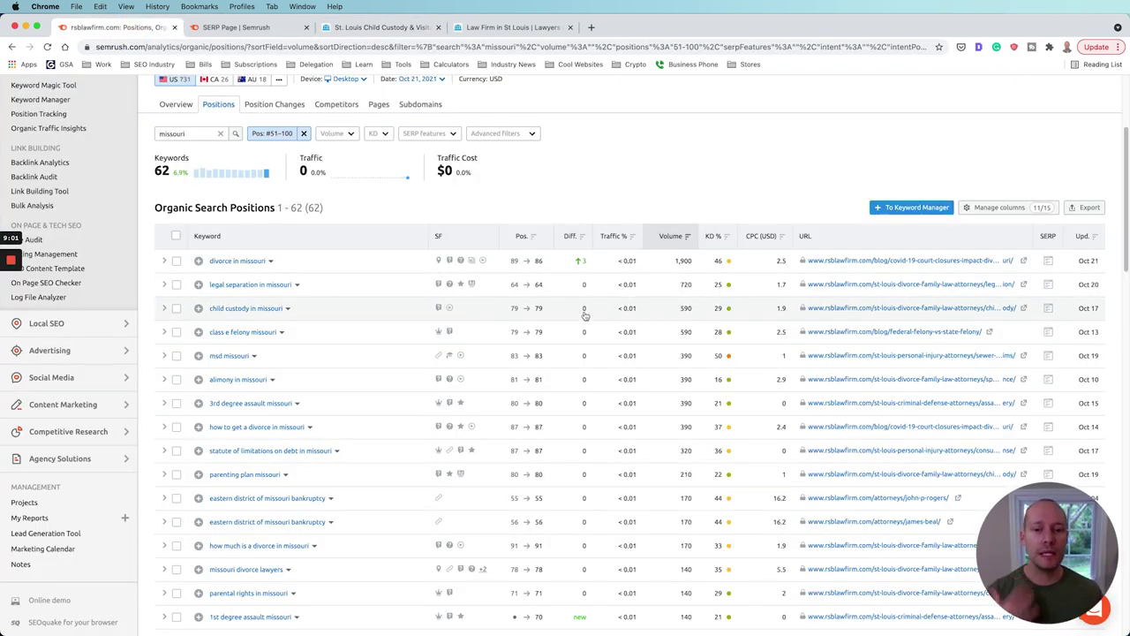
scroll(570, 365, down, 1)
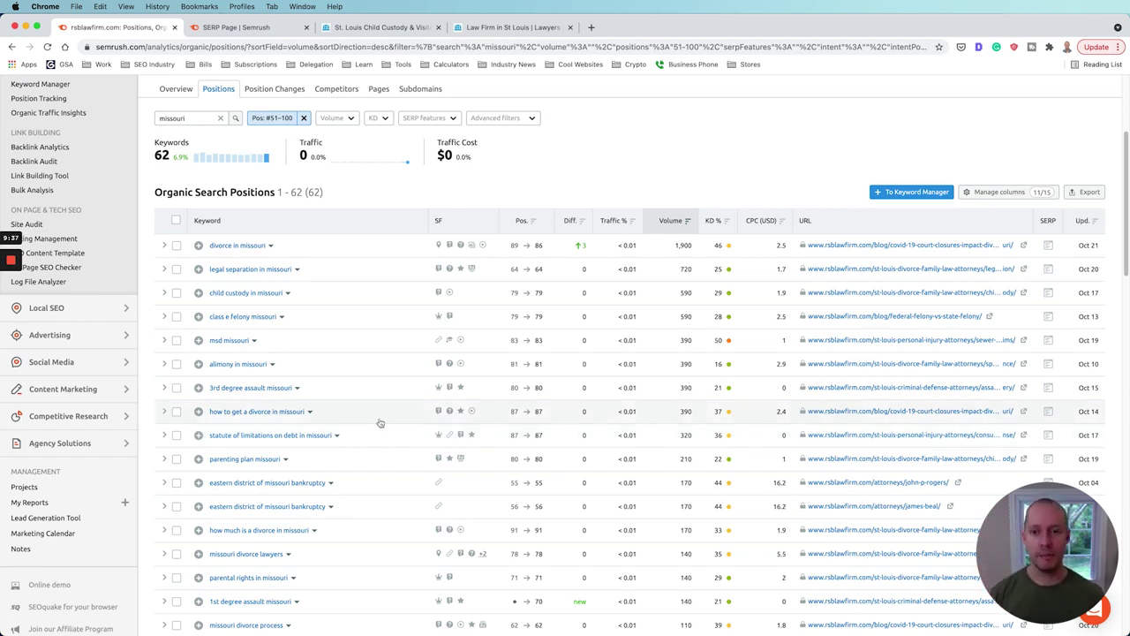
scroll(379, 423, up, 2)
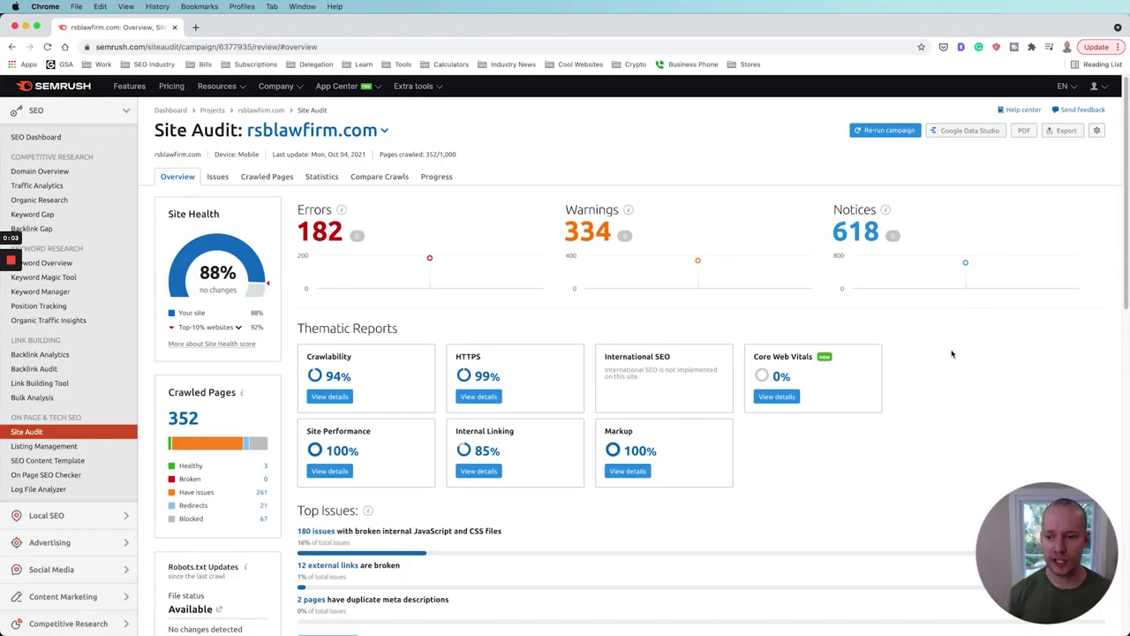
- Review the Site Audit overview for rsblawfirm.com, including site health, errors, warnings, thematic reports and top issues
mouse_move(369, 285)
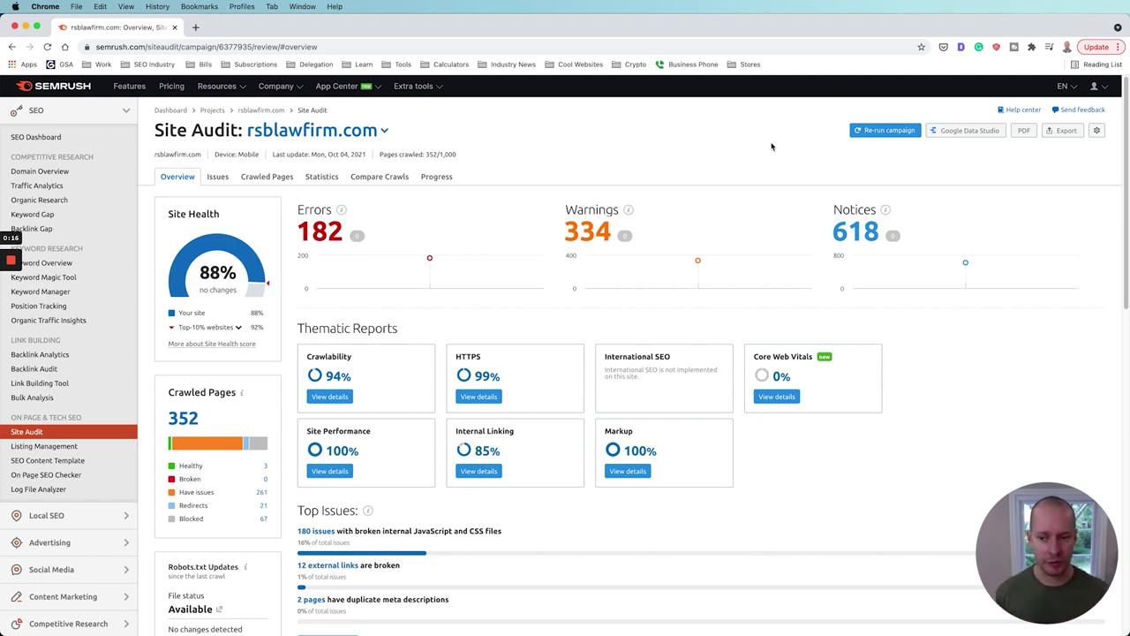
scroll(1114, 220, down, 2)
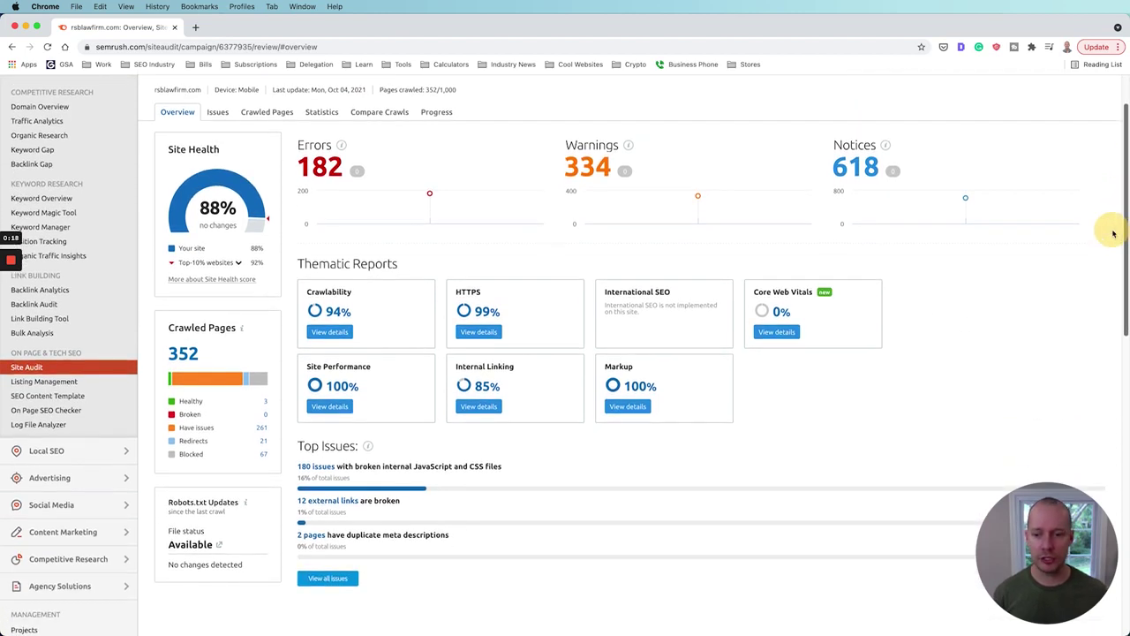
scroll(1115, 220, up, 2)
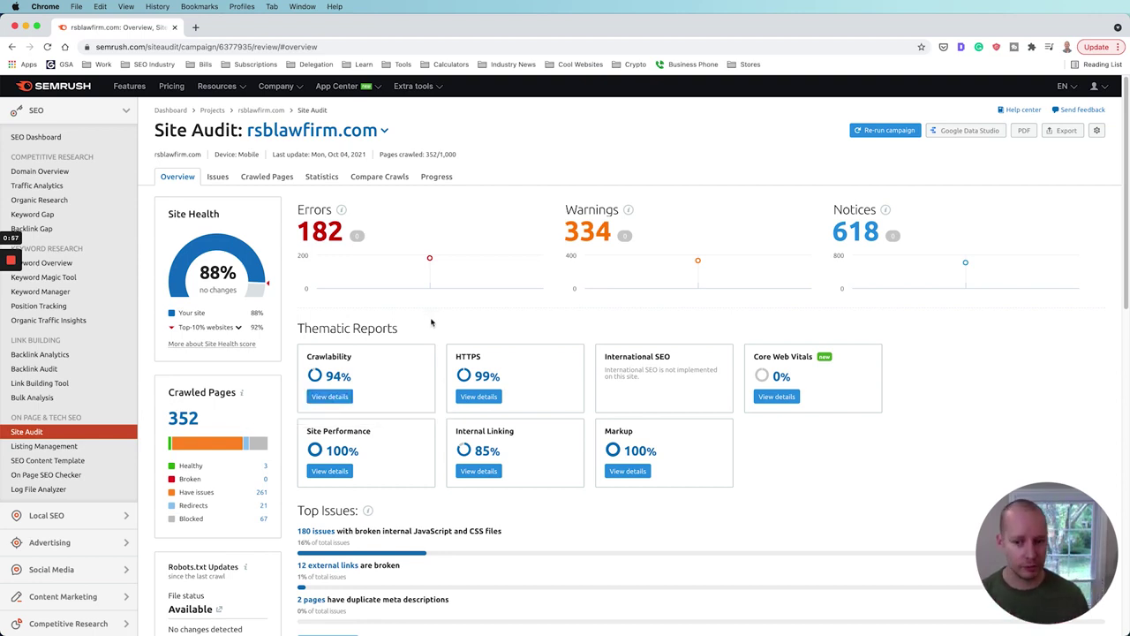
- Open the Crawlability report and examine site indexability, pages crawled, crawl depth, sitemap coverage and HTTP status codes
click(350, 400)
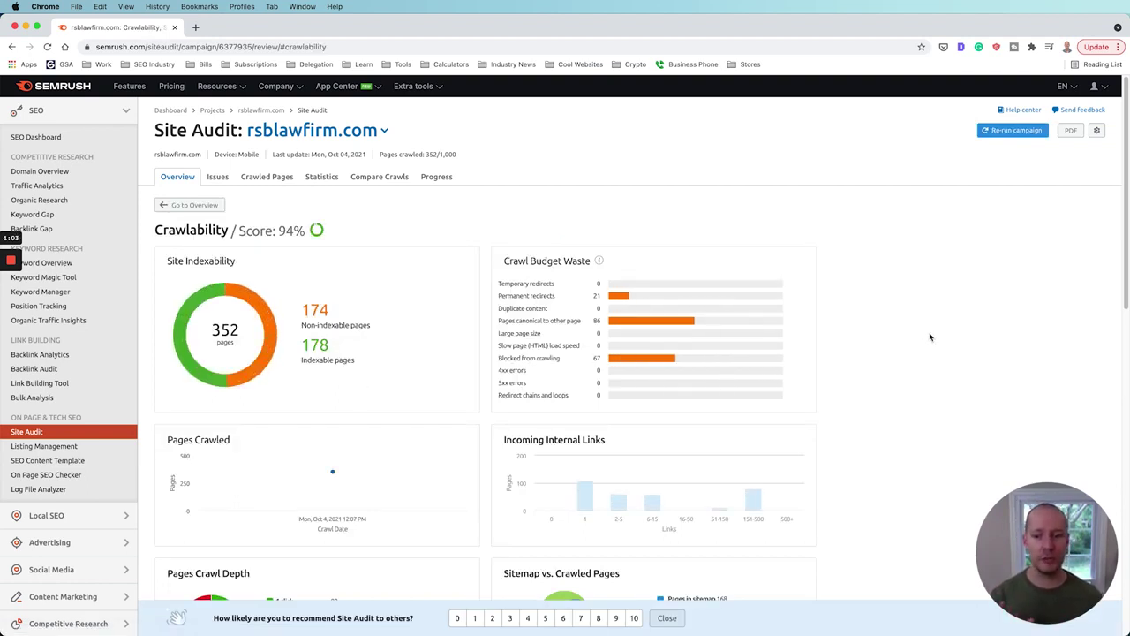
scroll(931, 337, down, 1)
scroll(931, 337, down, 5)
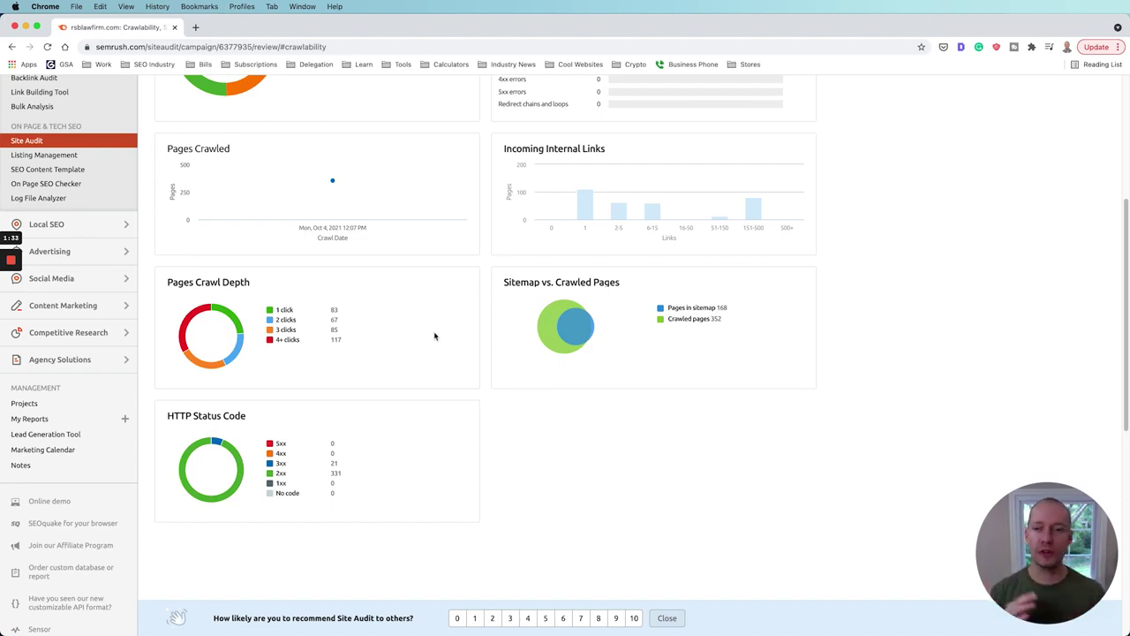
scroll(437, 337, up, 3)
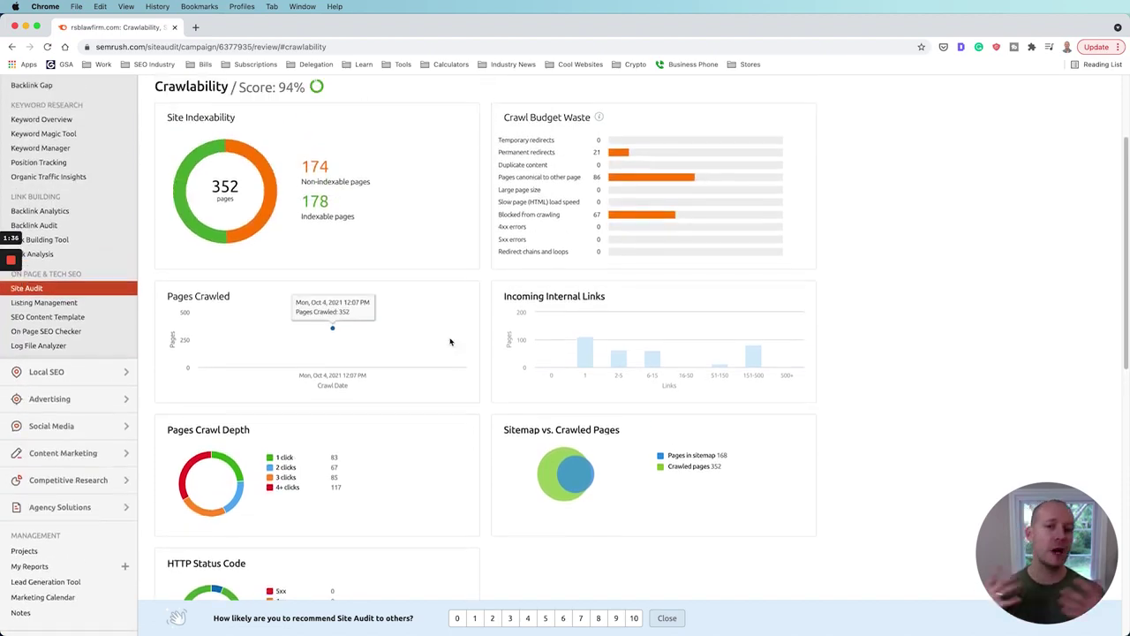
scroll(450, 342, down, 4)
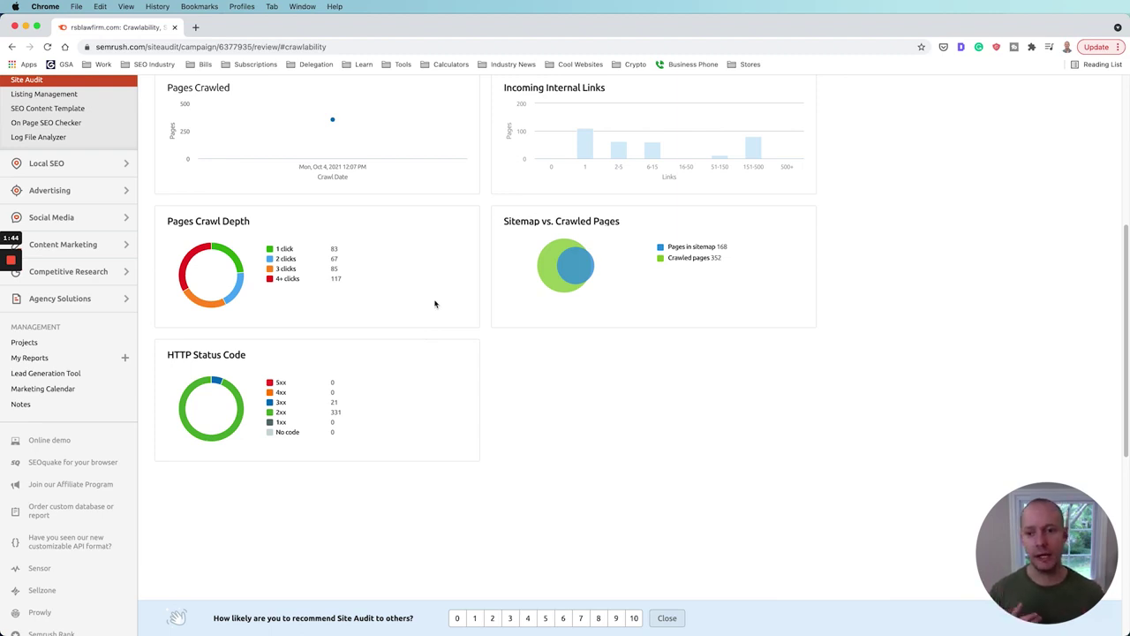
scroll(344, 327, up, 1)
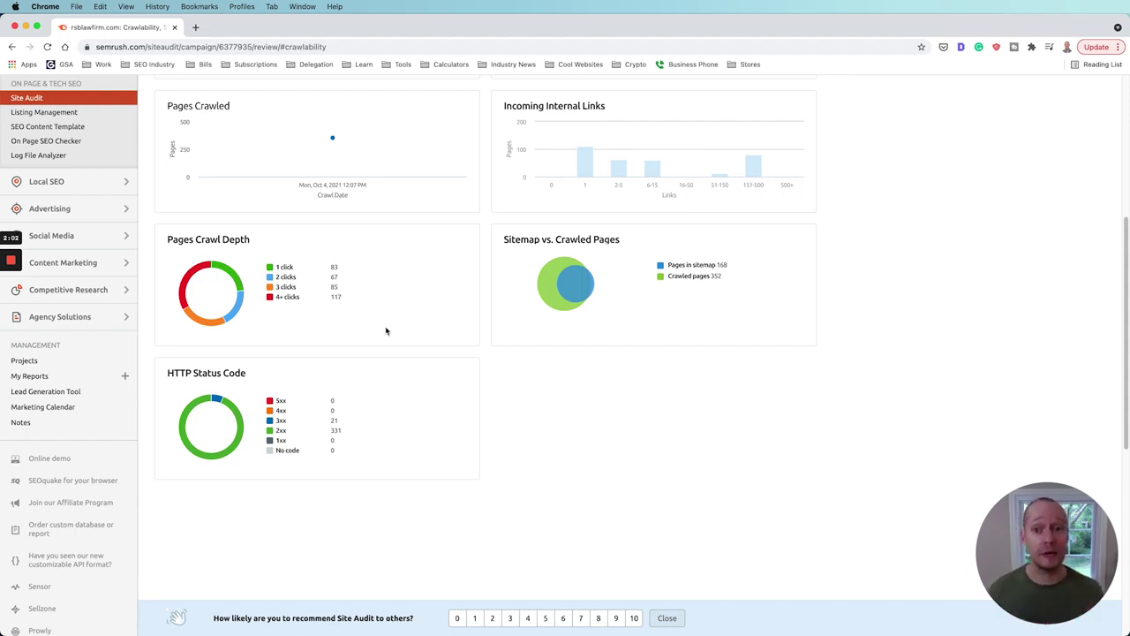
scroll(391, 335, up, 1)
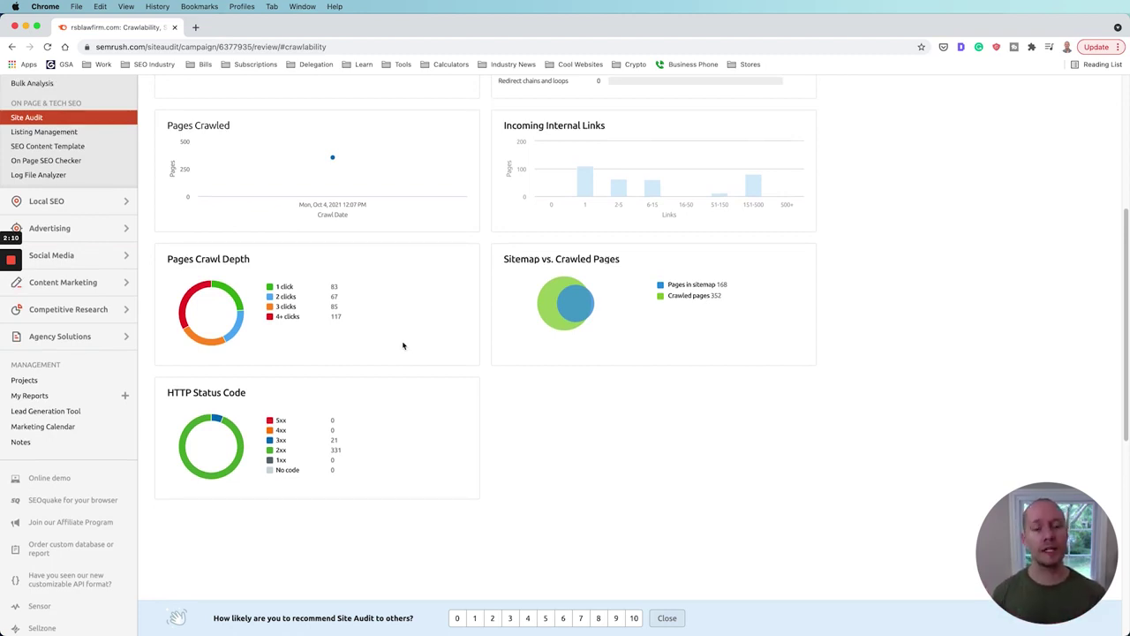
scroll(315, 456, up, 4)
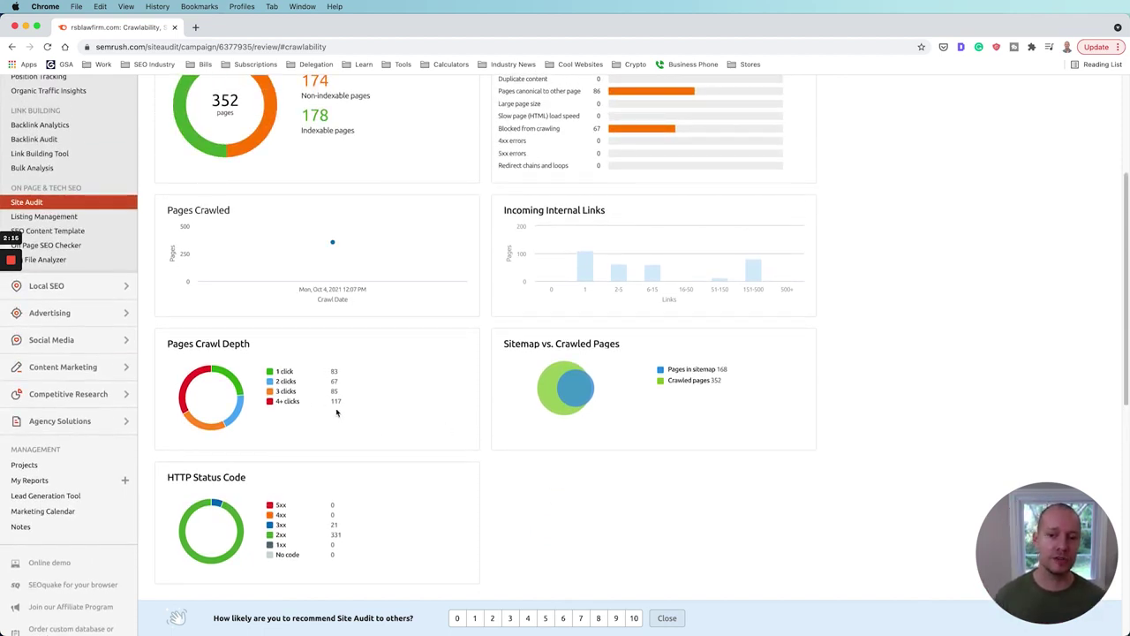
scroll(389, 435, up, 2)
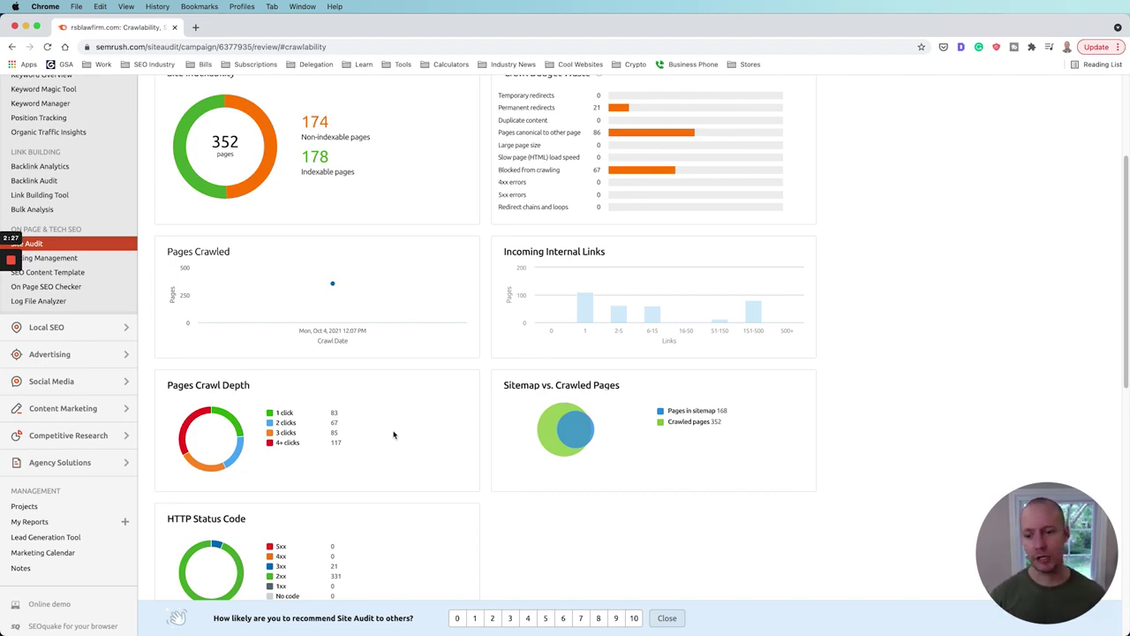
scroll(388, 434, up, 4)
scroll(450, 402, down, 5)
scroll(445, 408, down, 1)
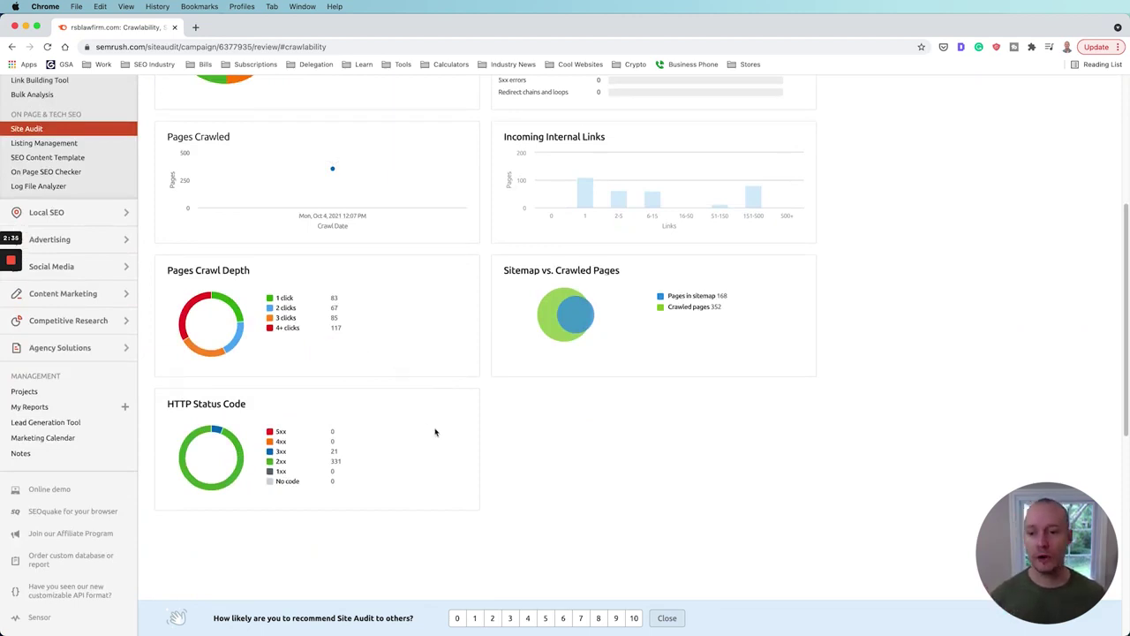
- List the pages blocked from crawling and open the live blog post about the looting of $4 million in artworks
scroll(347, 339, up, 6)
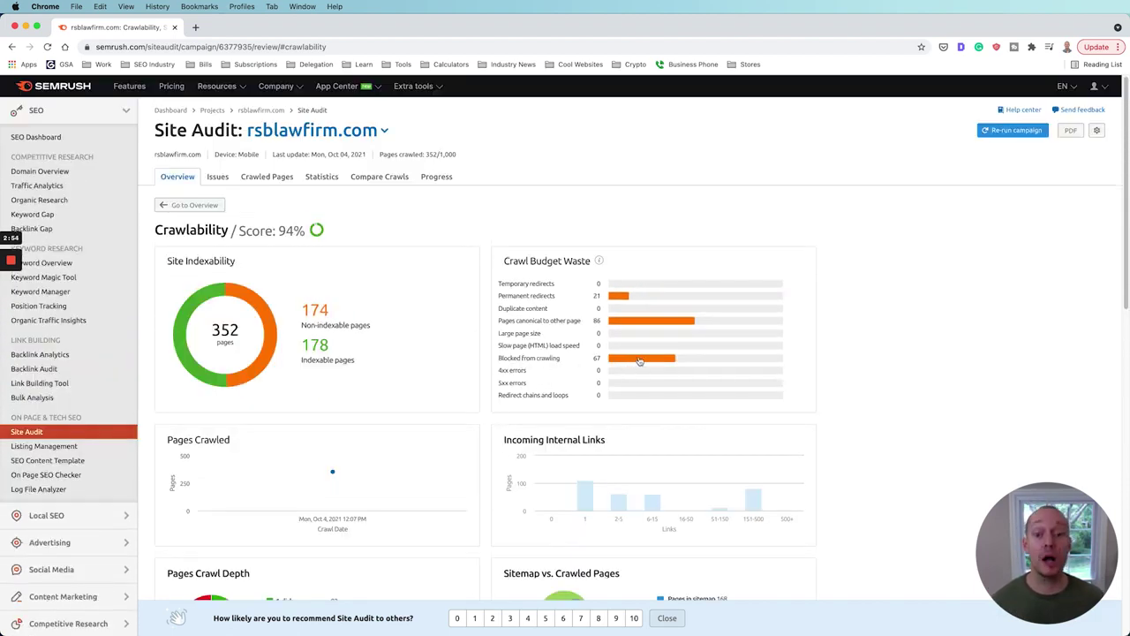
click(643, 360)
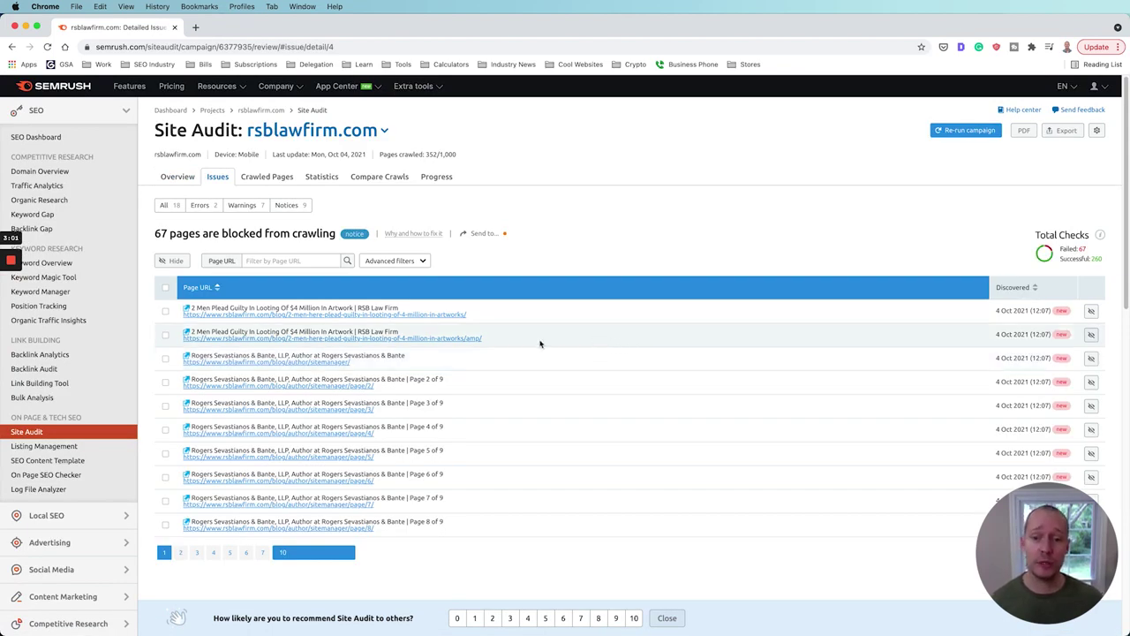
triple_click(378, 317)
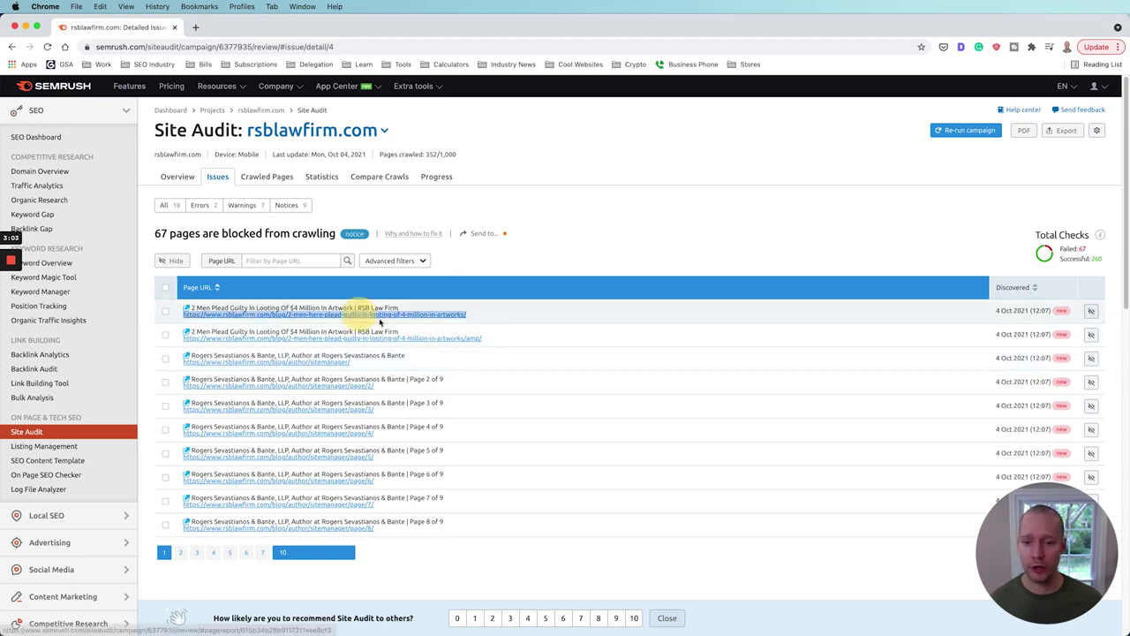
right_click(380, 323)
click(406, 323)
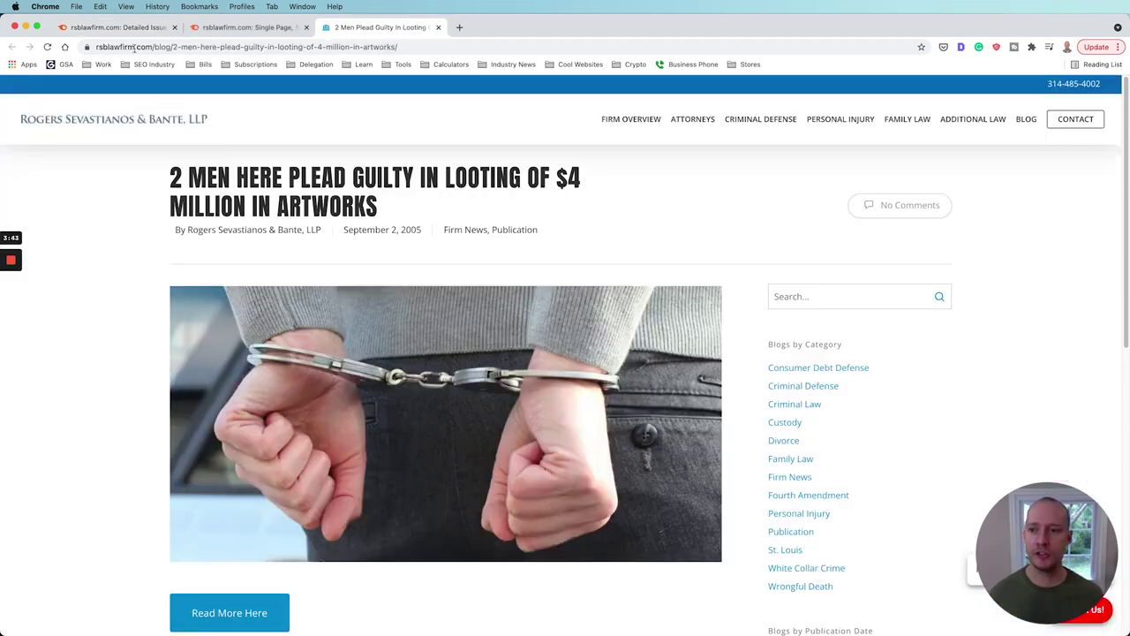
click(119, 27)
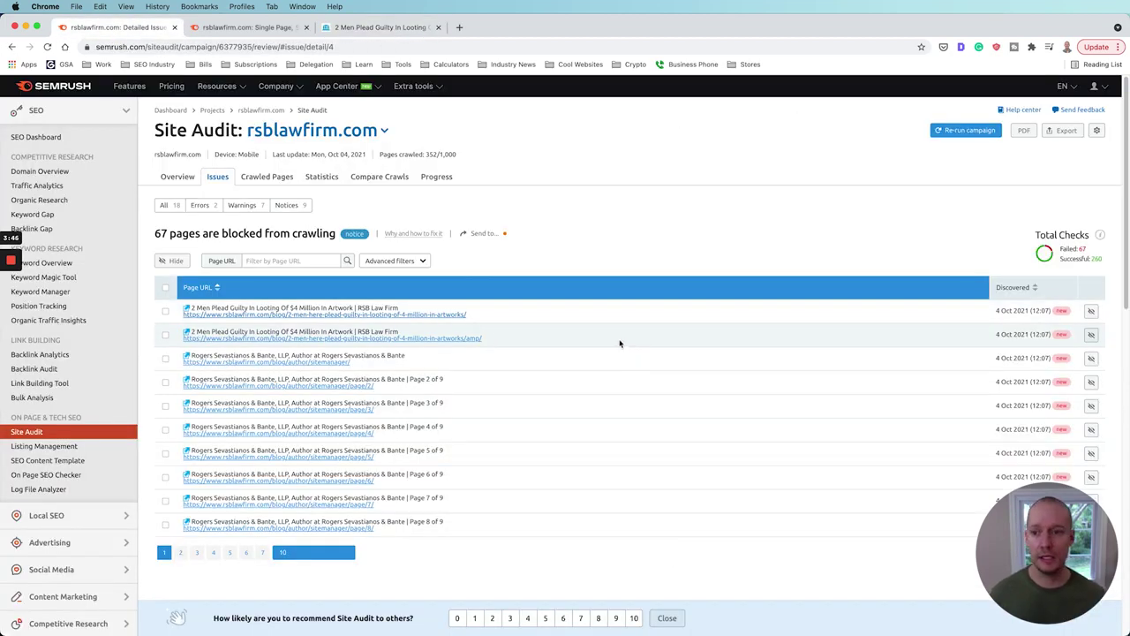
click(380, 27)
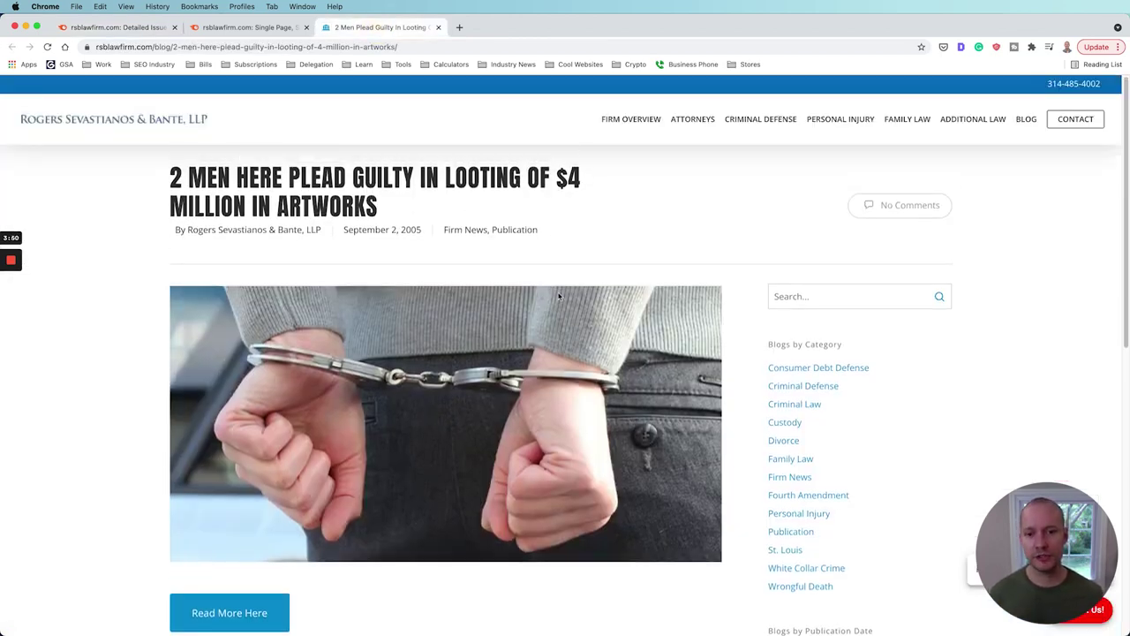
- View the blog post's page source and search it for "noindex"
right_click(619, 205)
click(657, 376)
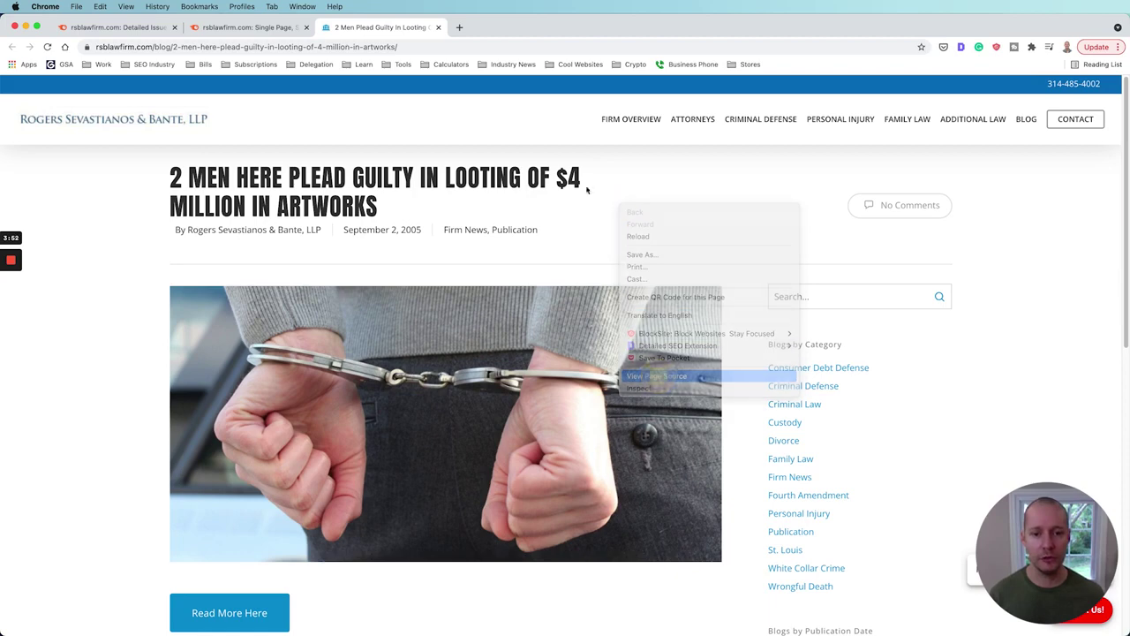
key(cmd+f)
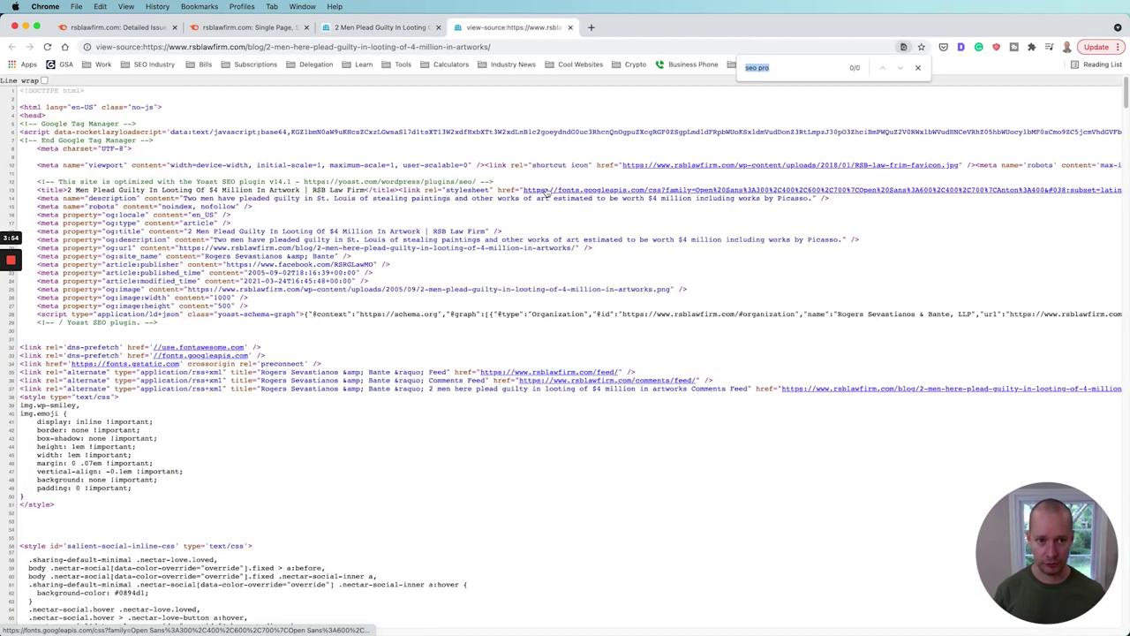
text(noindex)
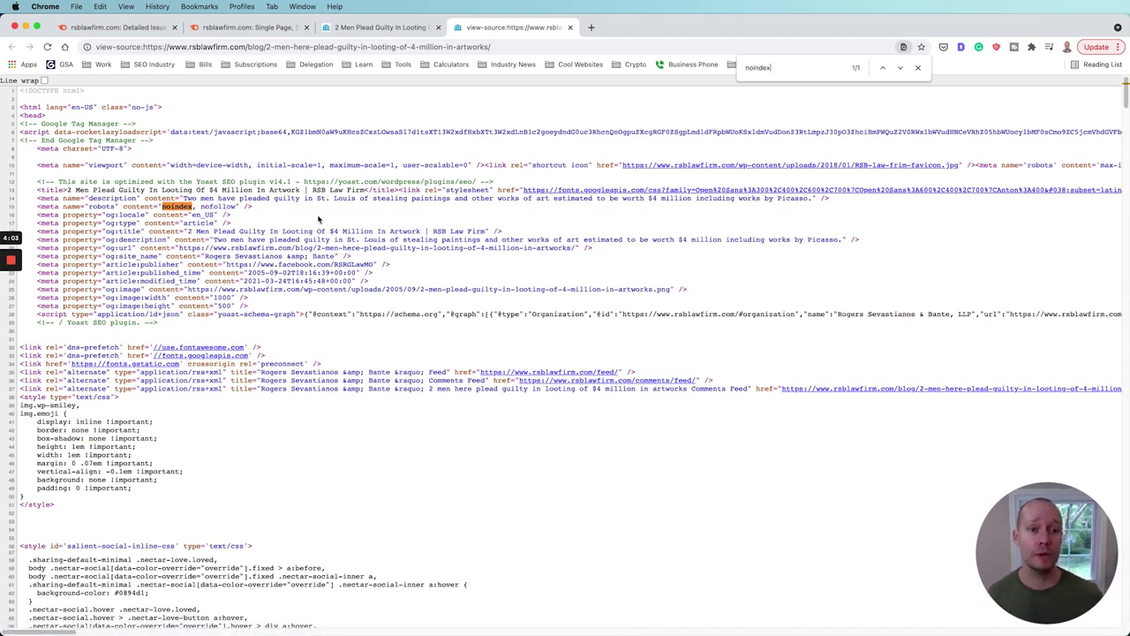
- Return to the looting blog post, open its "Read More Here" source article in a new tab and look through it
click(380, 27)
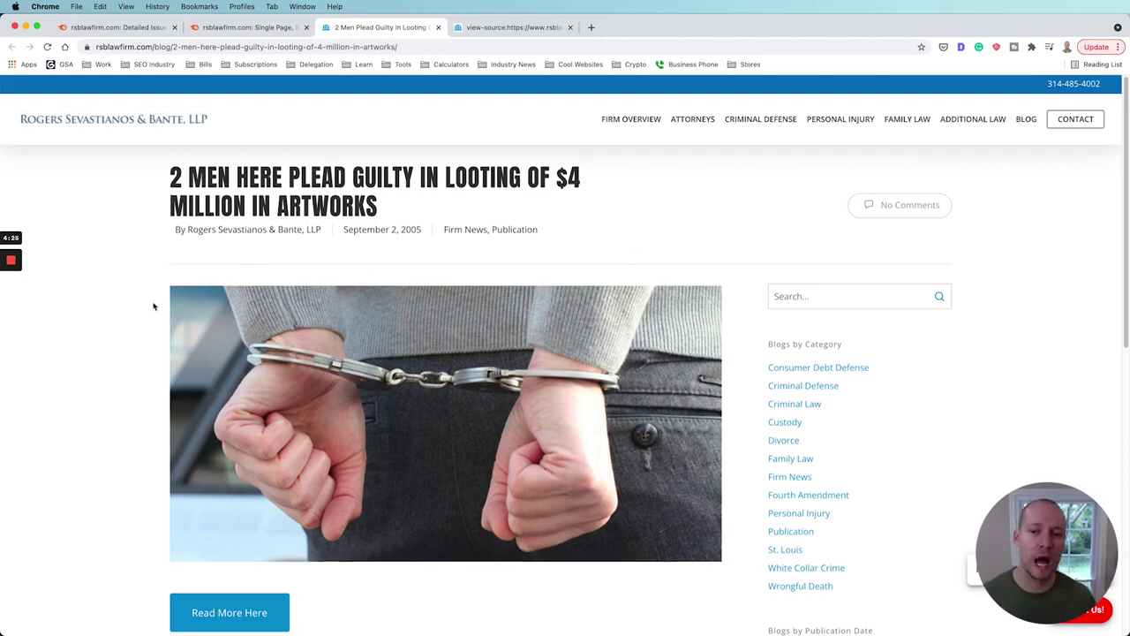
scroll(142, 335, down, 3)
scroll(118, 480, down, 3)
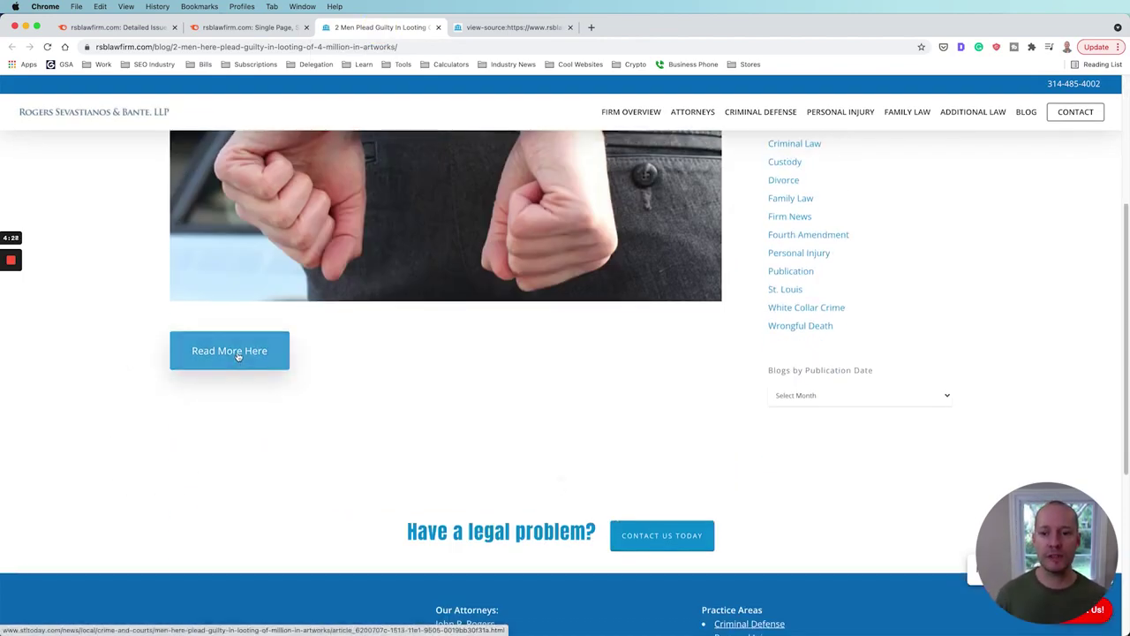
right_click(241, 354)
click(281, 358)
scroll(264, 362, up, 2)
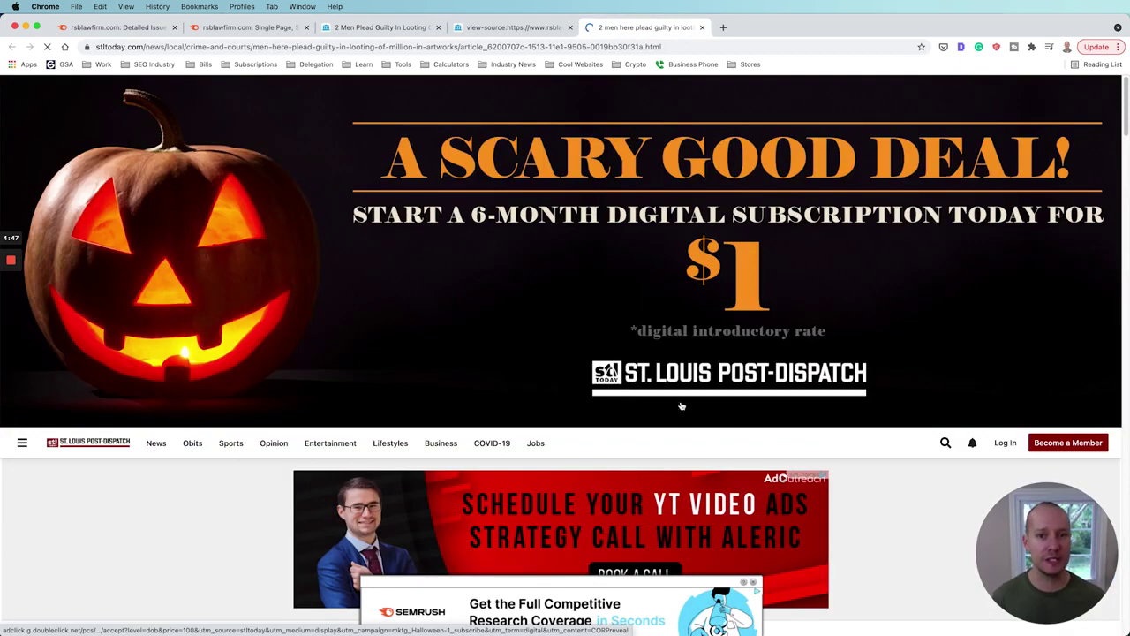
scroll(933, 389, down, 10)
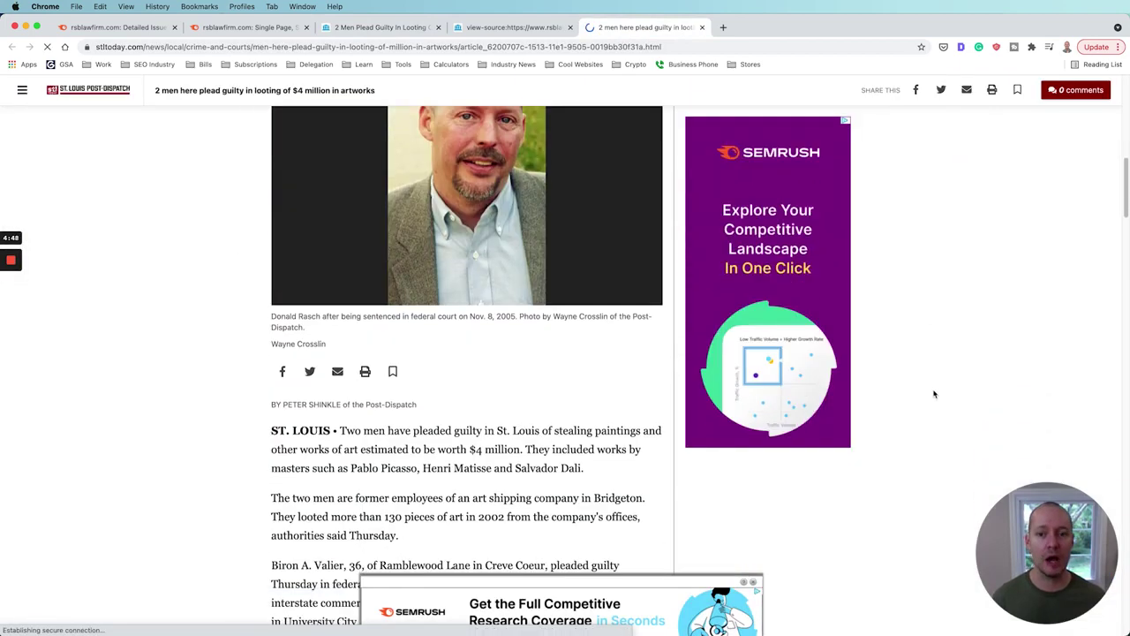
click(377, 29)
scroll(492, 429, up, 3)
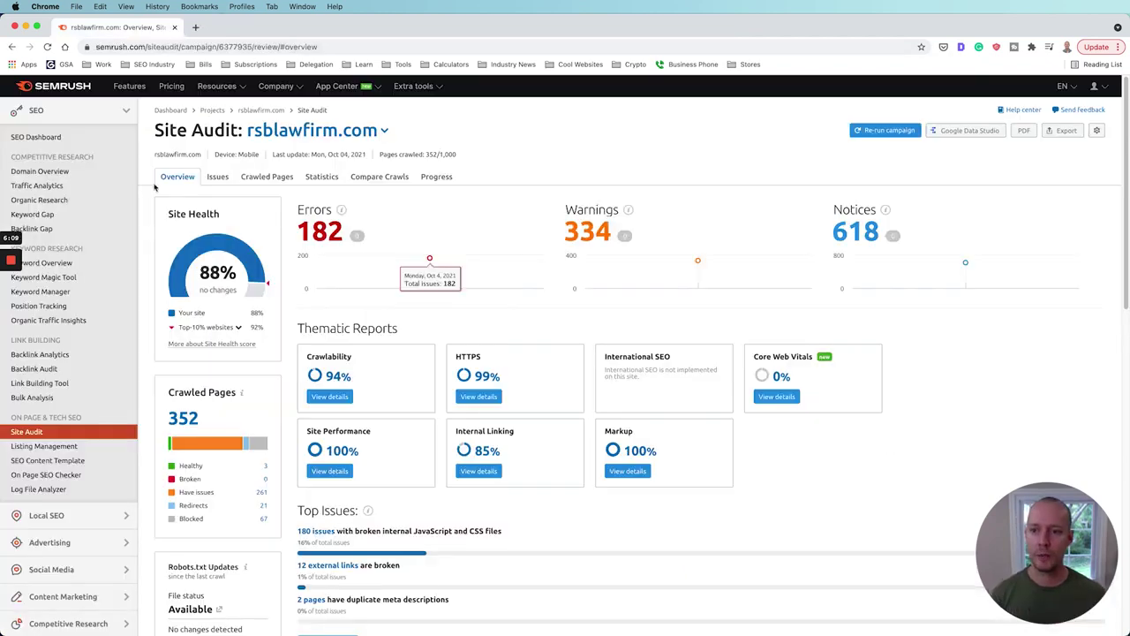
- Review the Site Audit overview, and go through the issues list filtered by errors, warnings and notices
scroll(553, 445, down, 2)
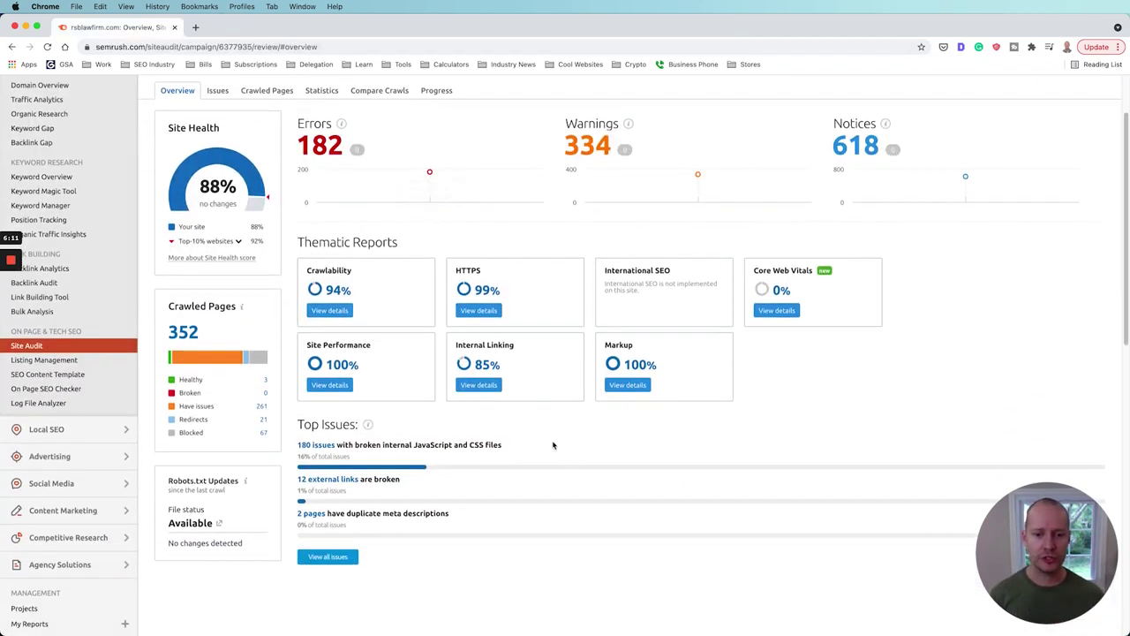
scroll(205, 193, up, 2)
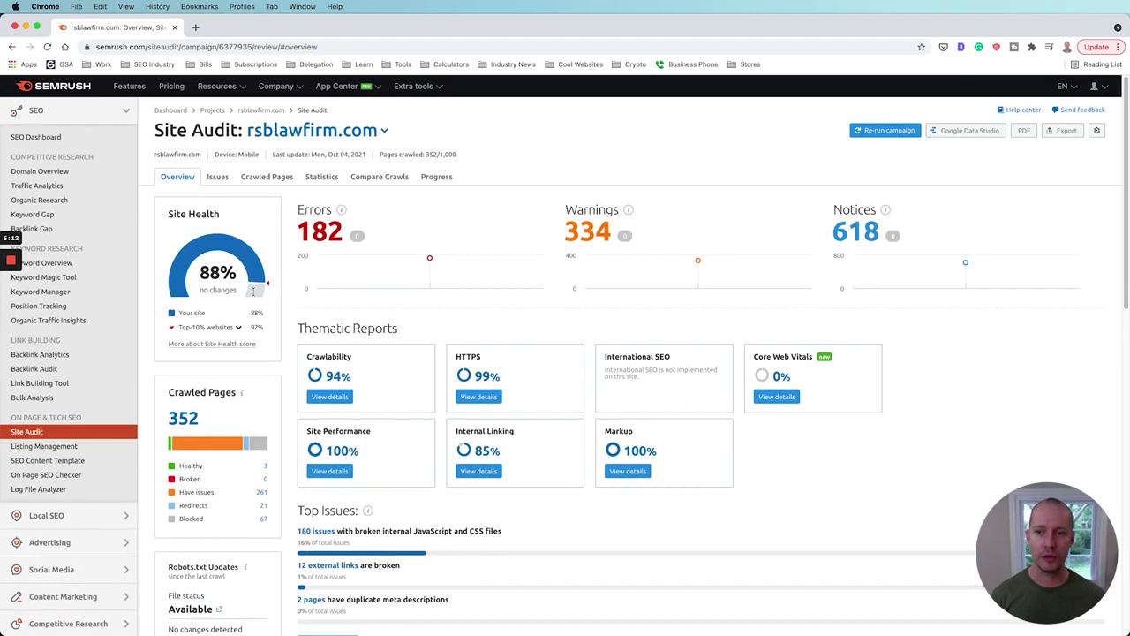
click(216, 177)
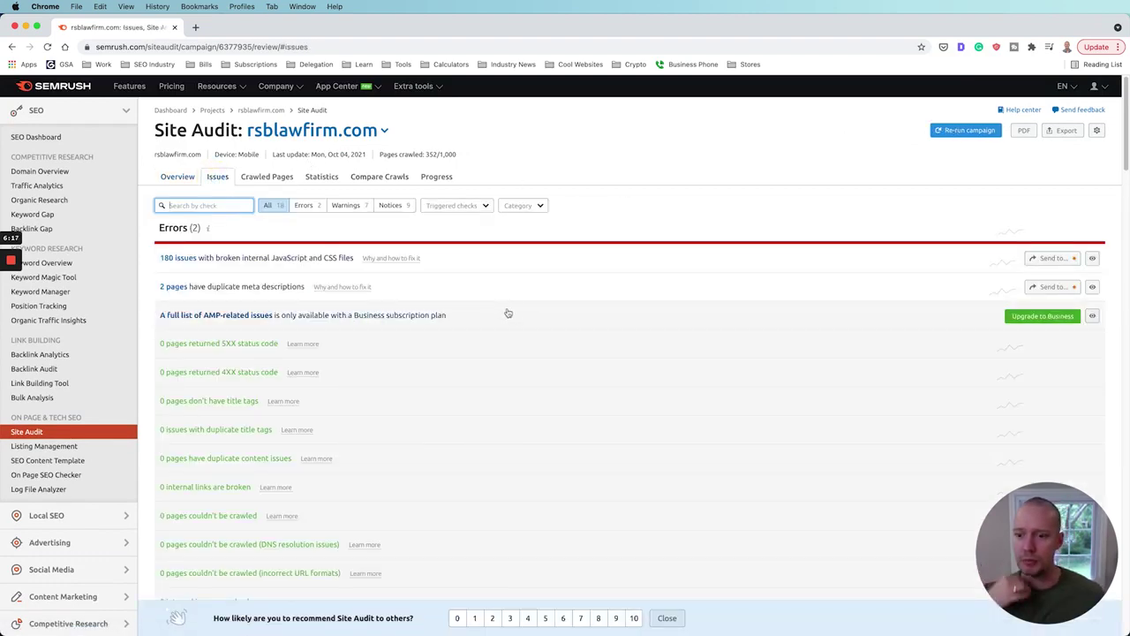
scroll(508, 313, down, 5)
scroll(497, 353, up, 6)
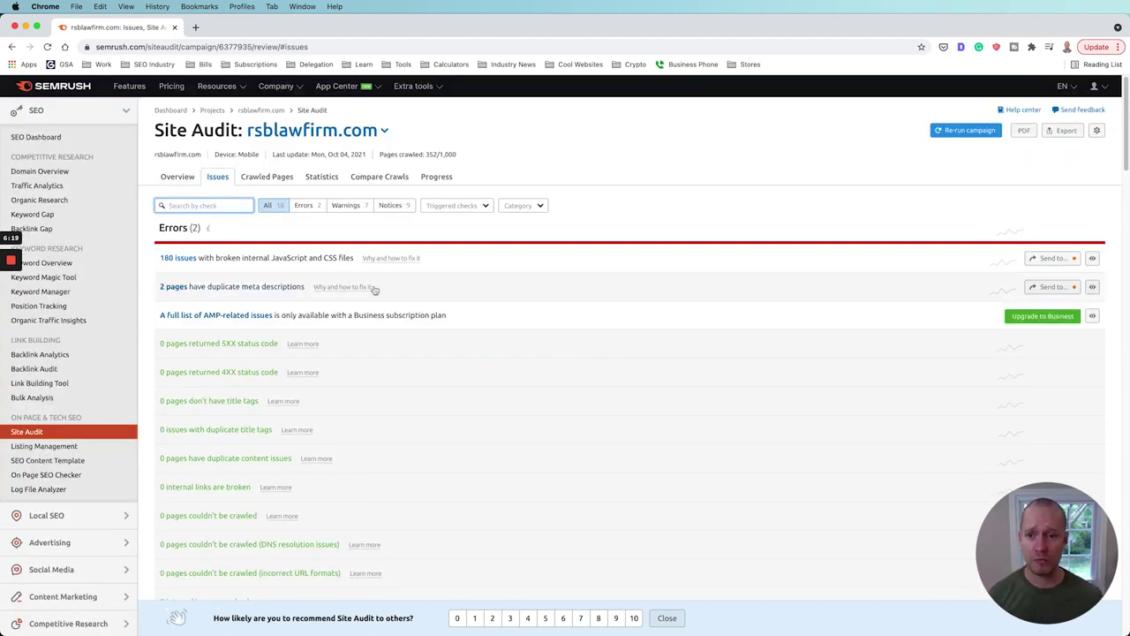
click(304, 205)
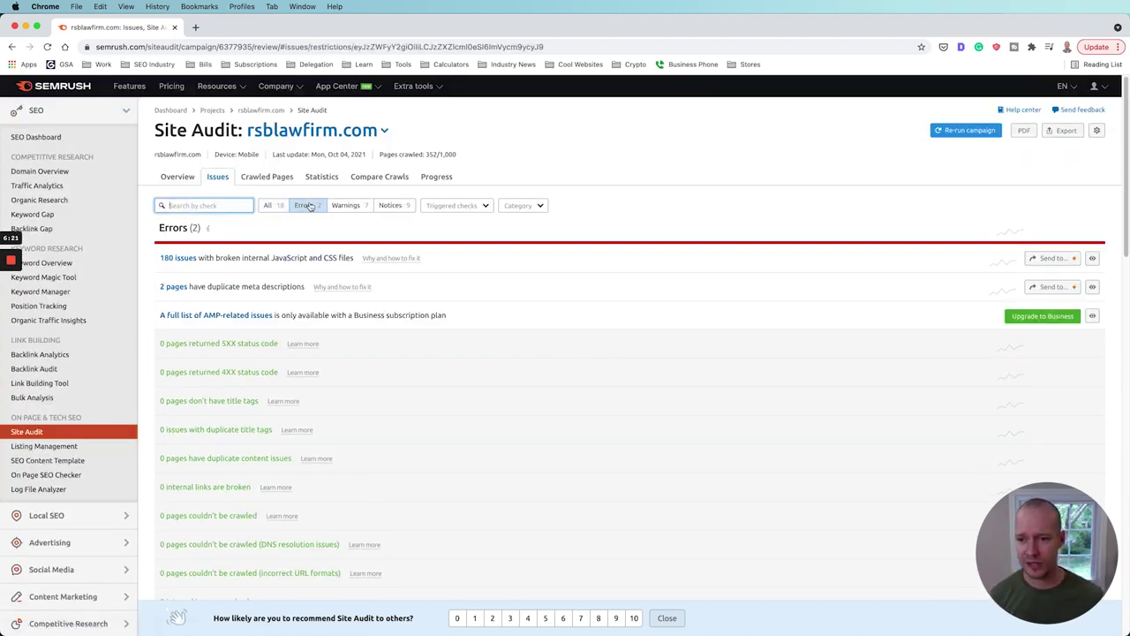
click(349, 205)
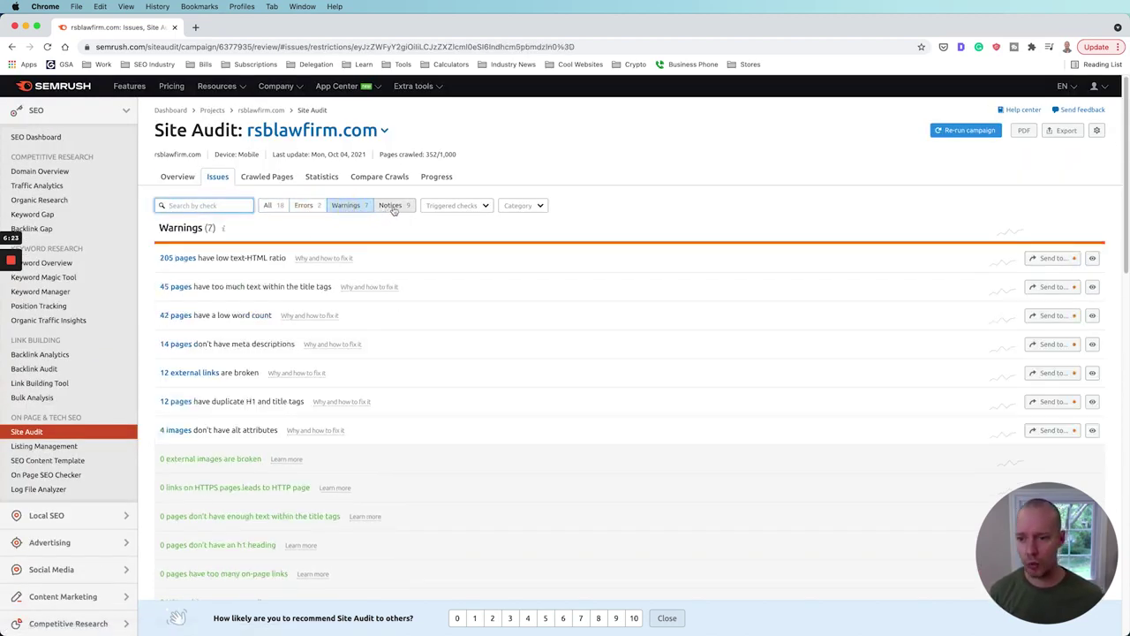
click(393, 206)
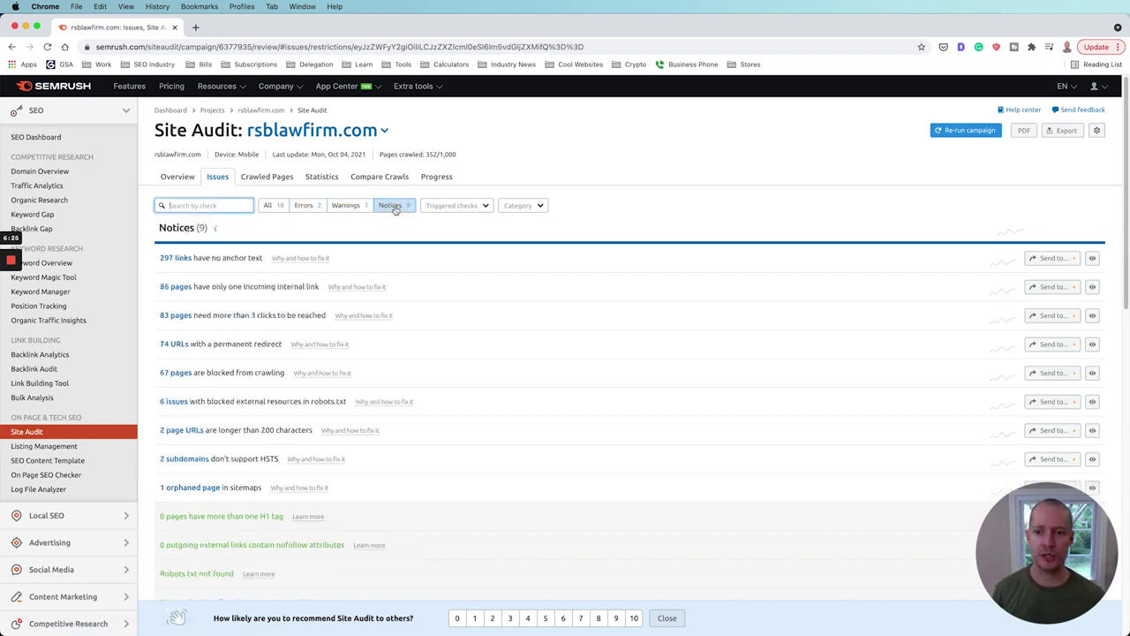
click(340, 207)
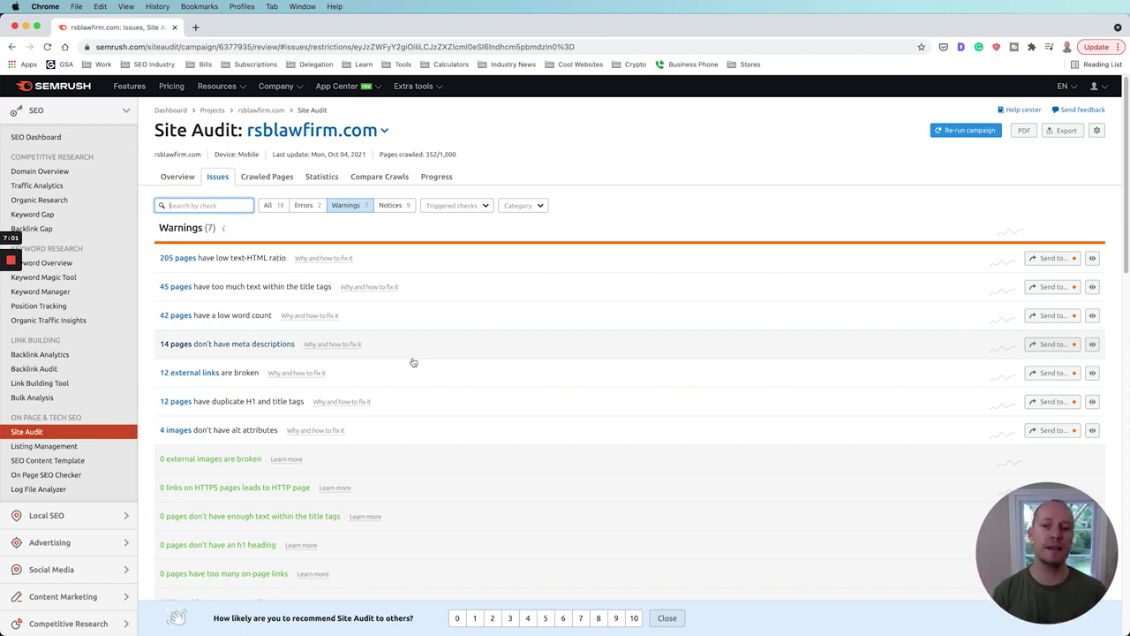
click(447, 256)
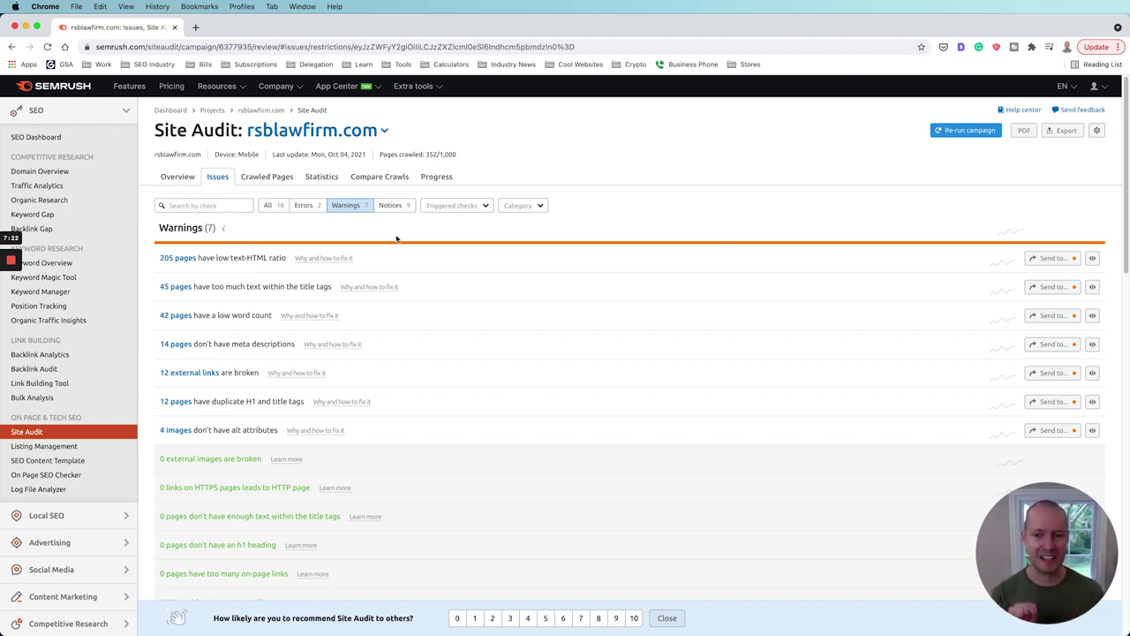
- List the crawled pages sorted by deepest crawl depth, and view them as a site structure
click(269, 177)
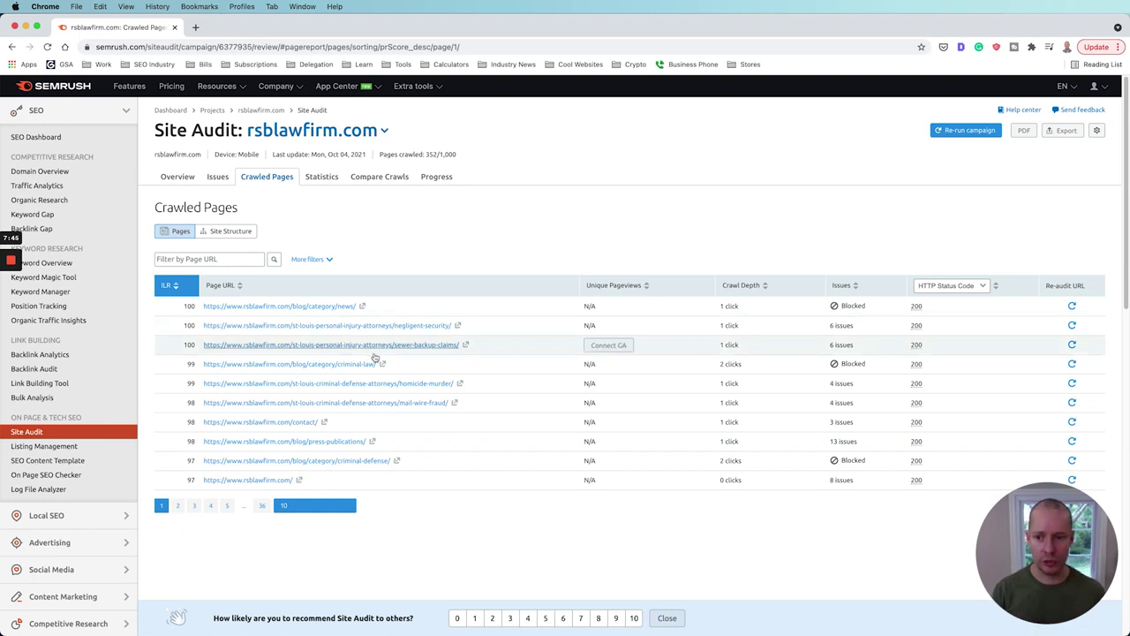
click(764, 289)
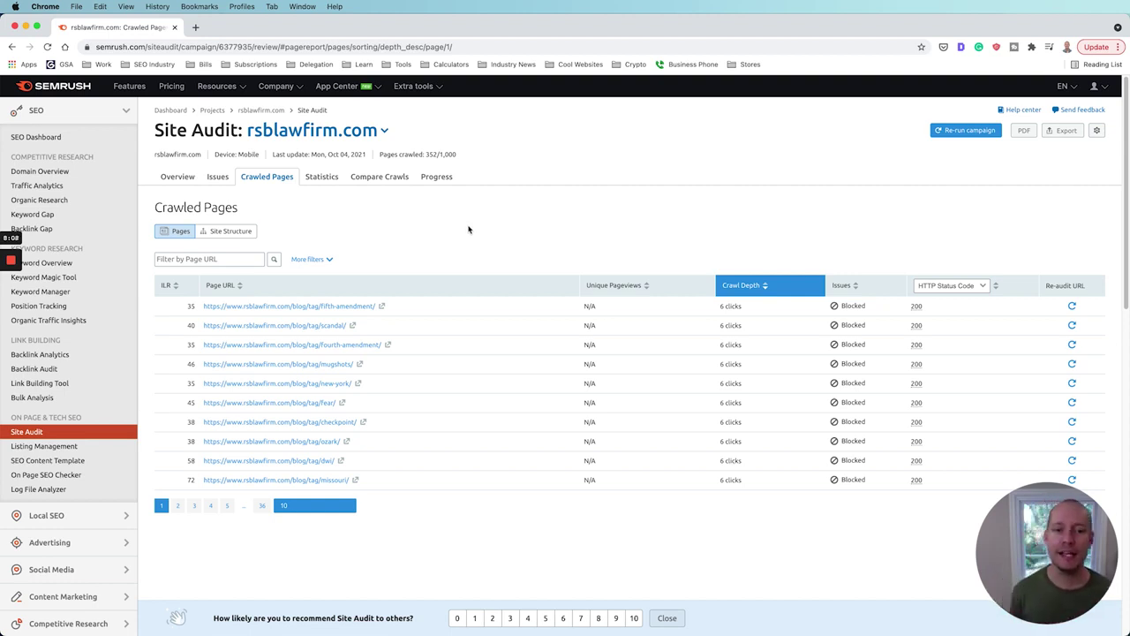
click(238, 231)
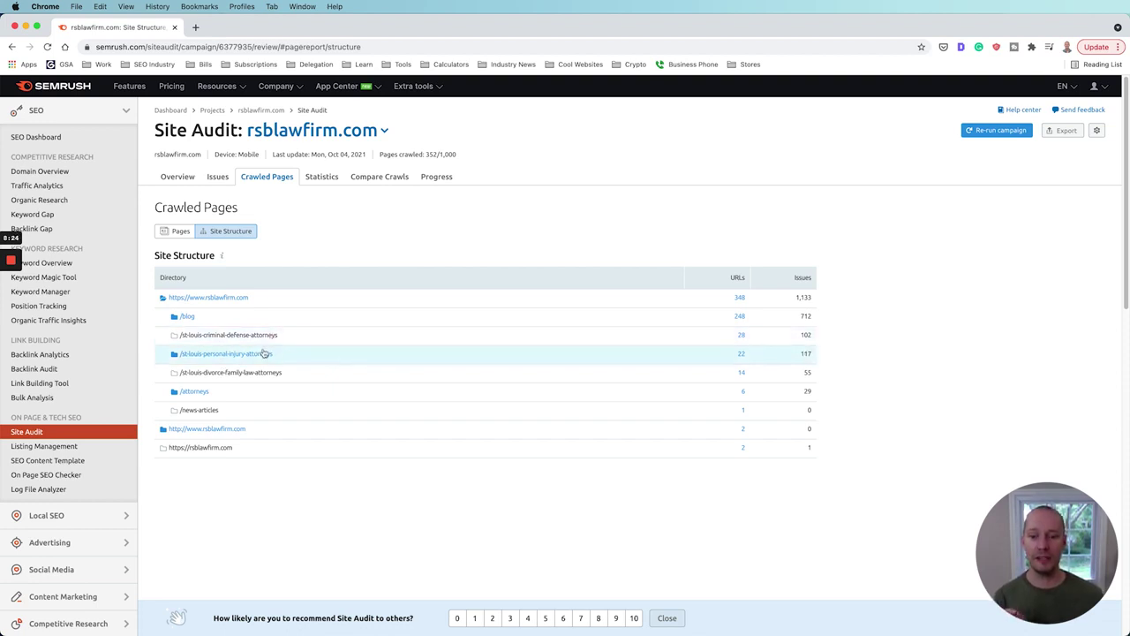
click(221, 298)
drag(313, 300, 165, 300)
key(super+c)
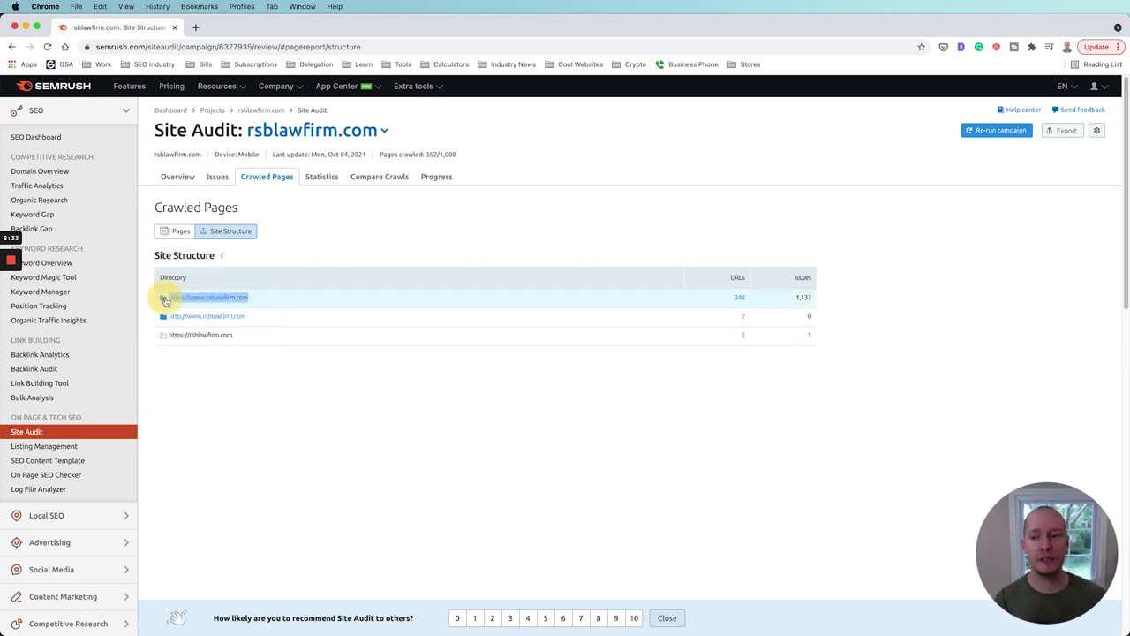
click(195, 28)
key(super+v)
click(203, 29)
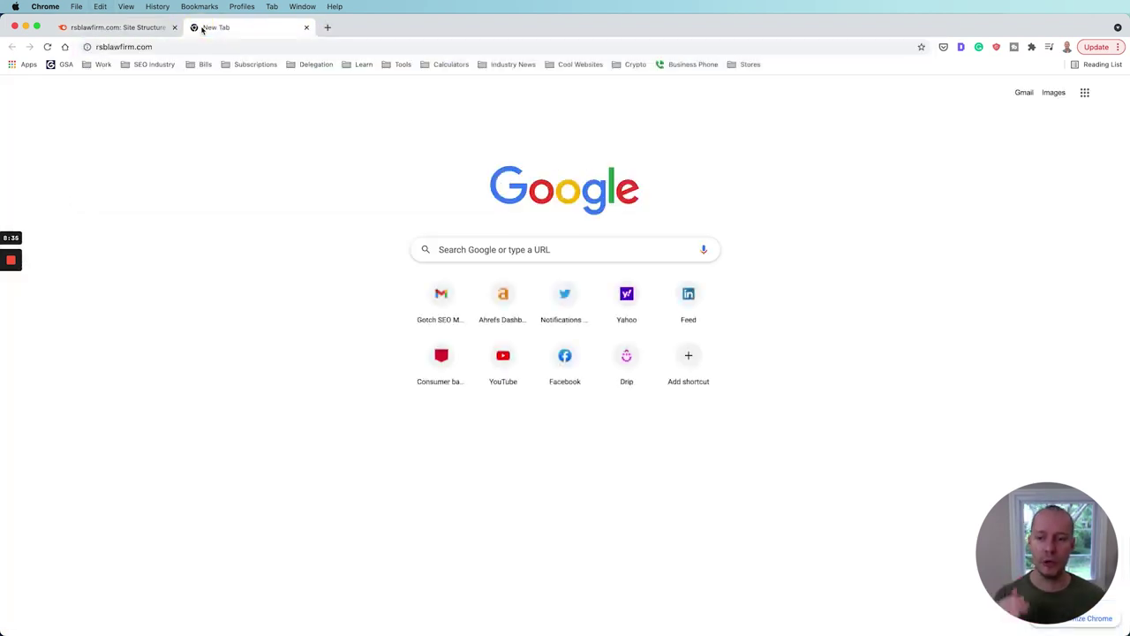
key(Return)
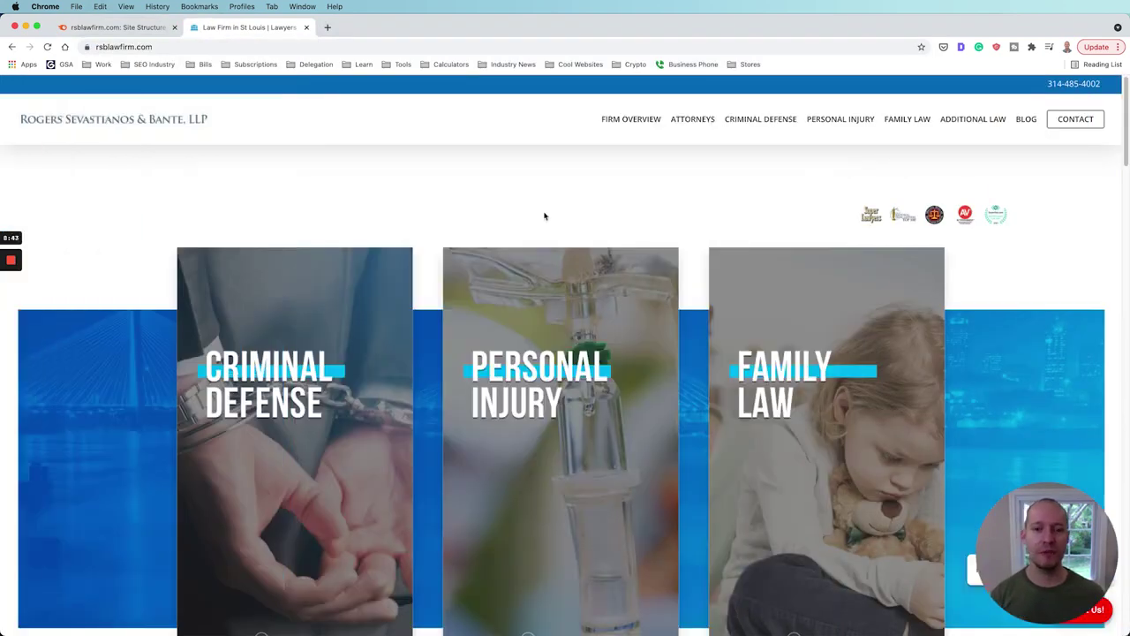
- Open the law firm's Personal Injury page and follow its practice area link to the wrongful death page
mouse_move(855, 121)
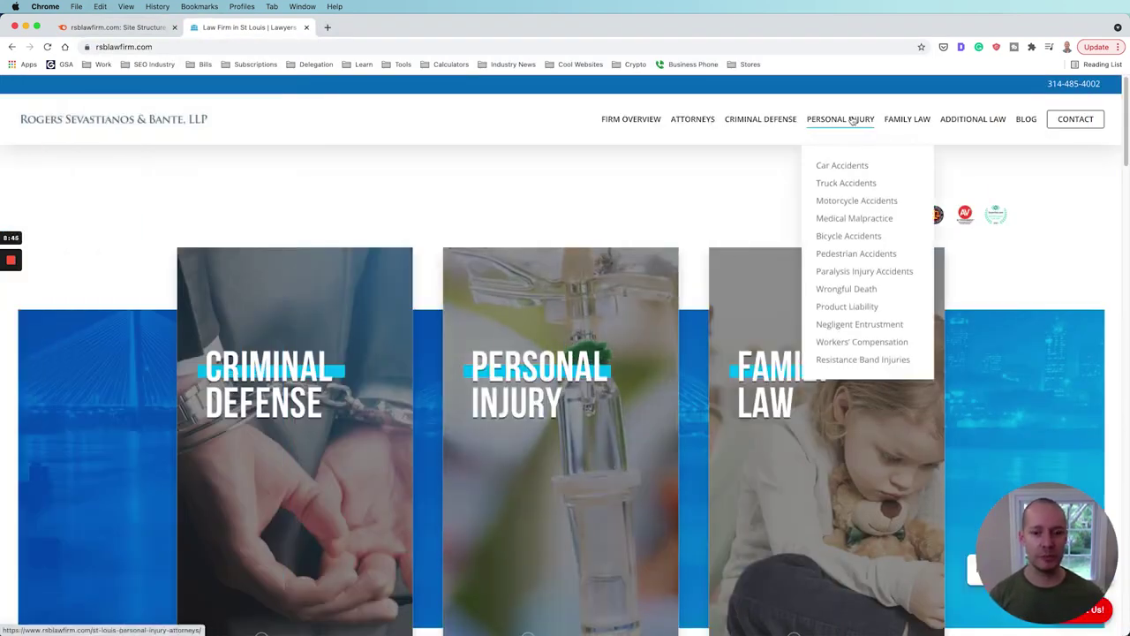
click(852, 120)
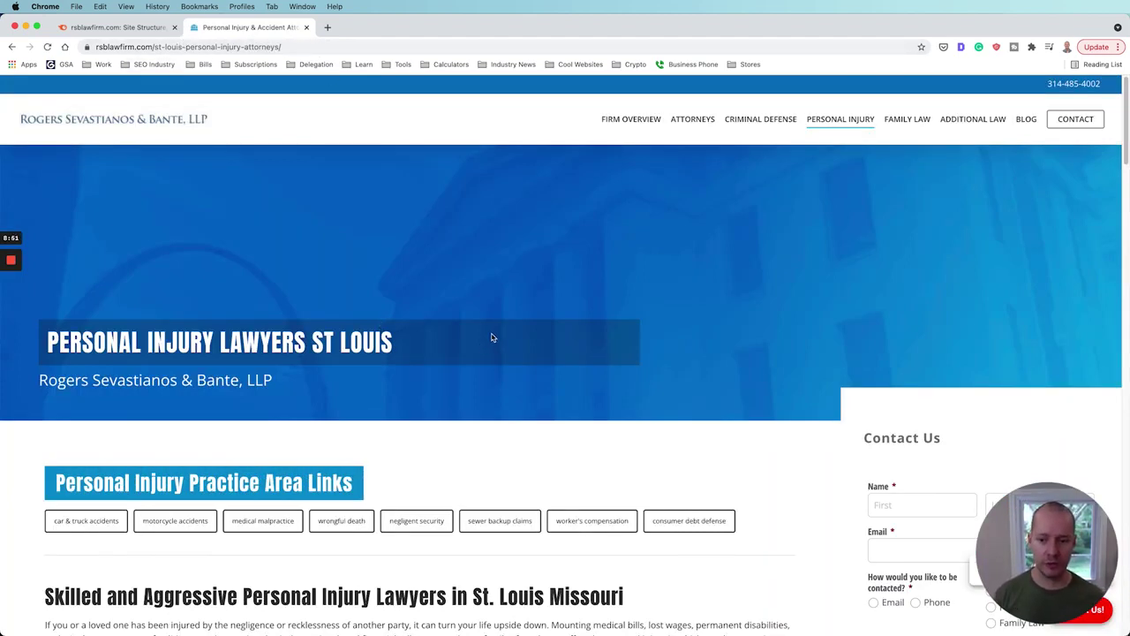
scroll(739, 311, down, 3)
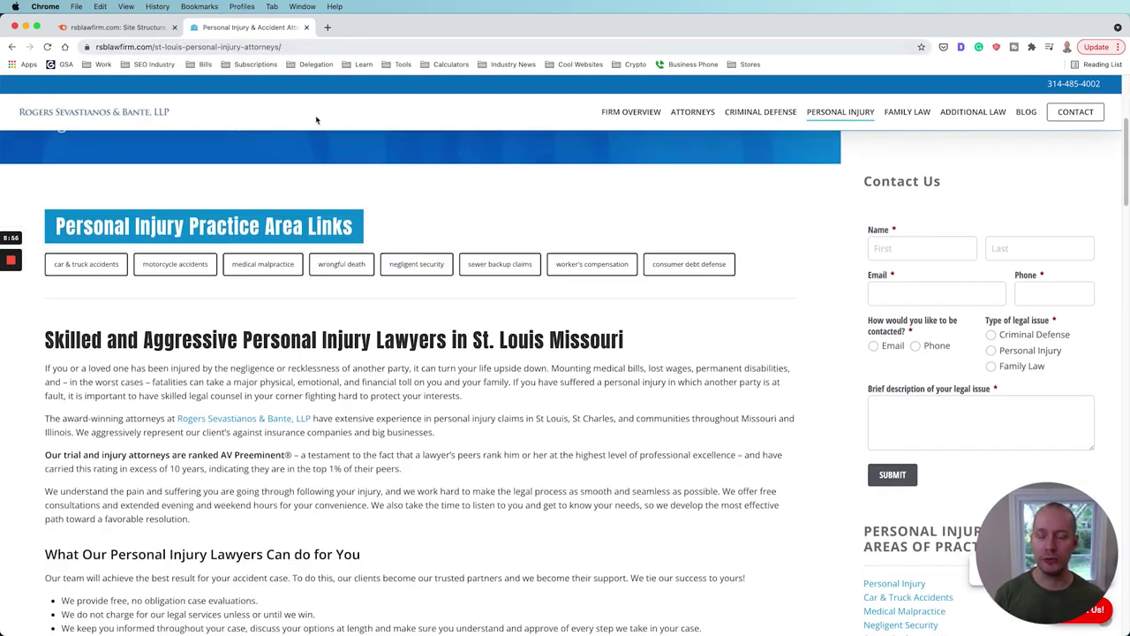
click(348, 267)
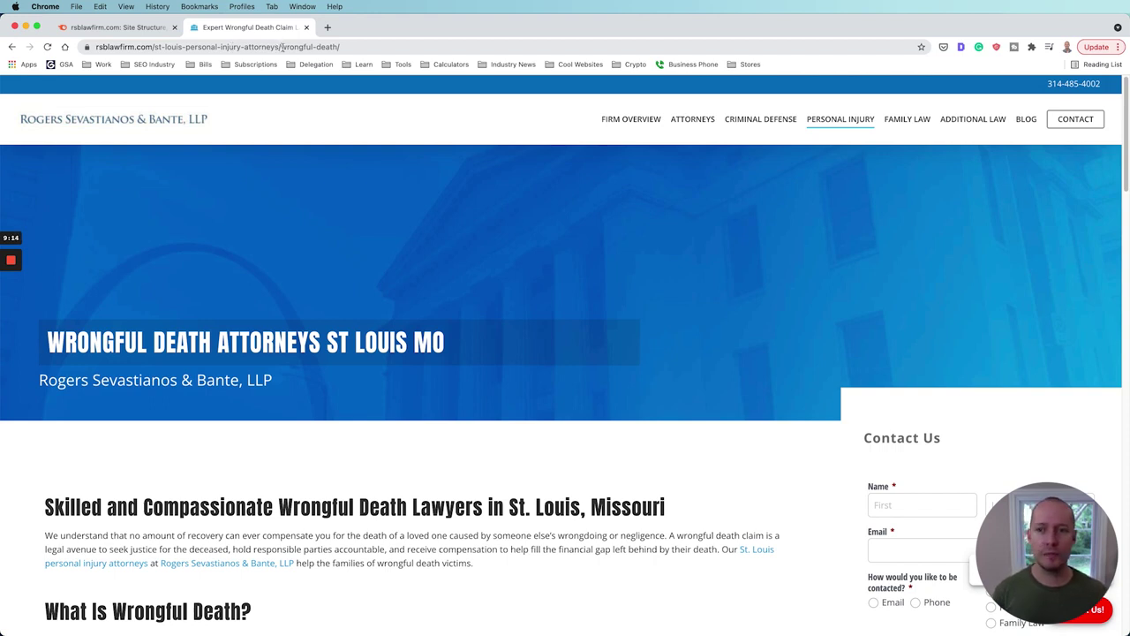
- Highlight the /st-louis-personal-injury-attorneys folder in the wrongful death page's full URL, and return to the parent Personal Injury page
click(270, 46)
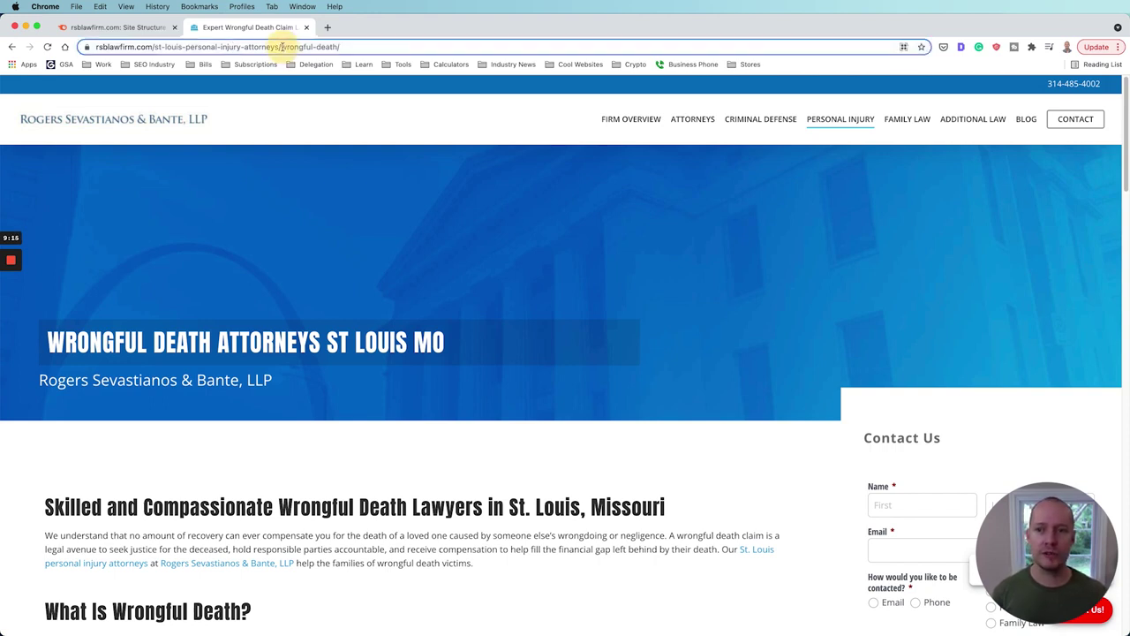
click(232, 46)
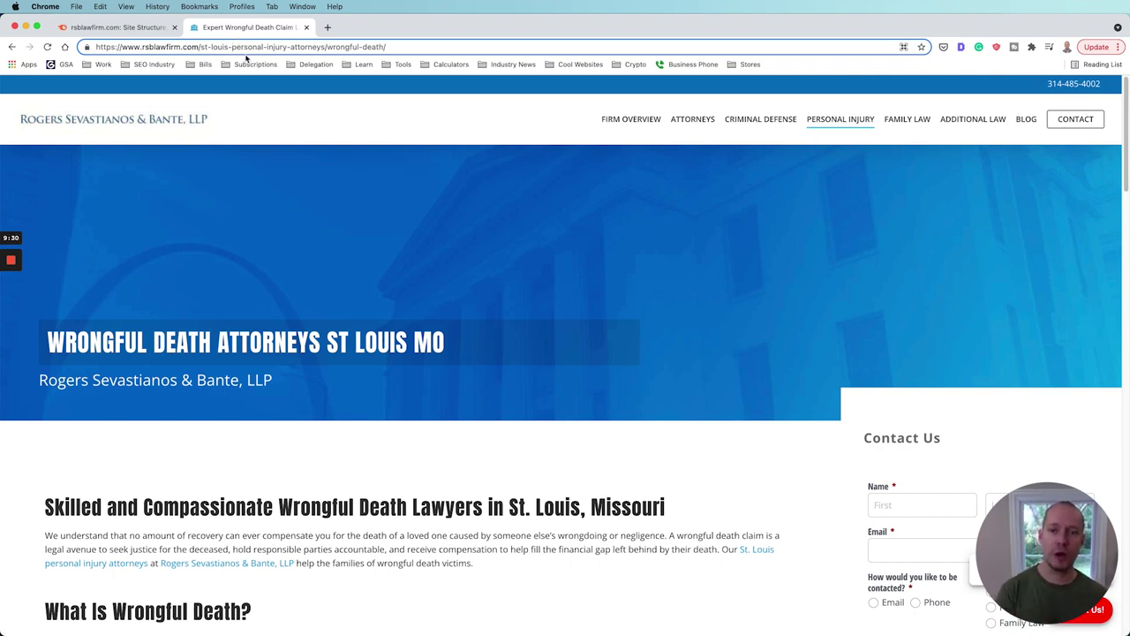
drag(325, 47, 199, 47)
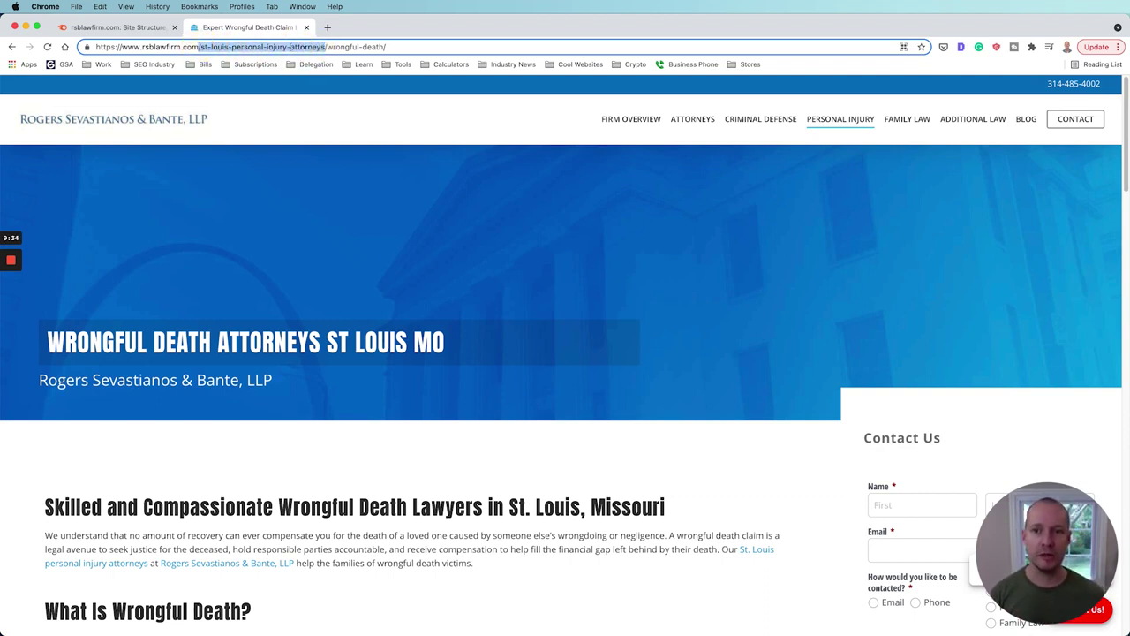
click(843, 120)
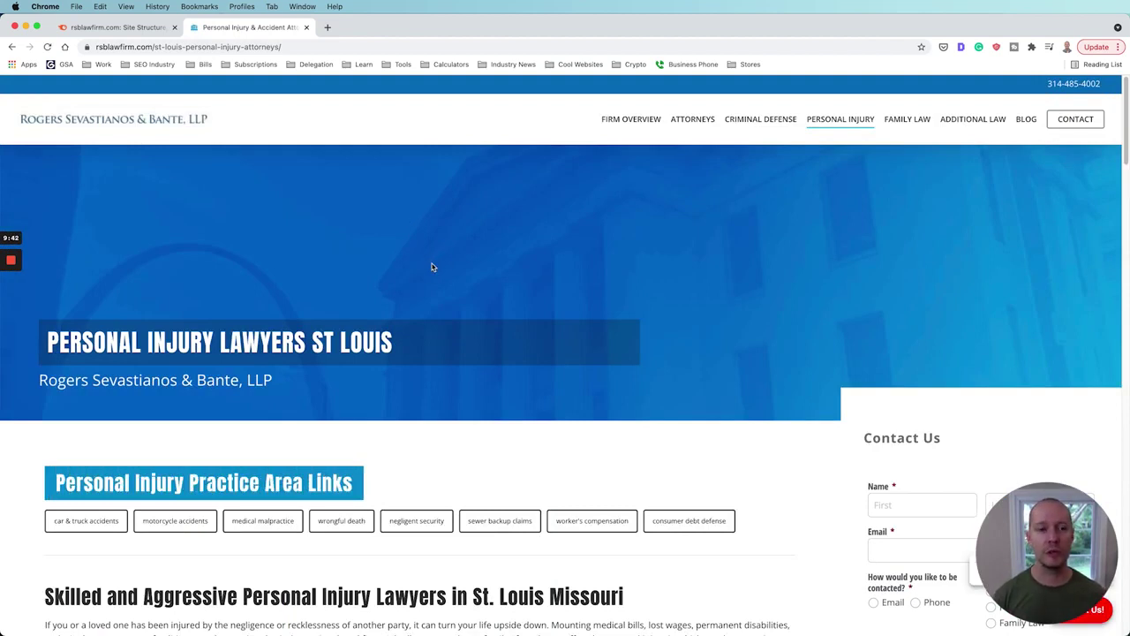
mouse_move(791, 132)
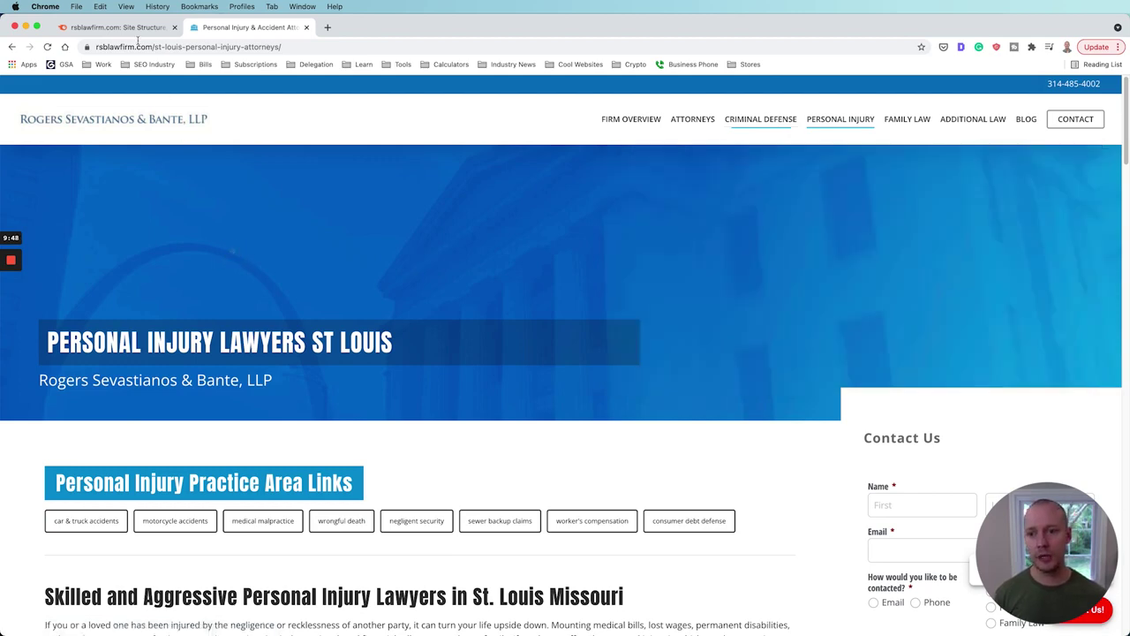
- Return to the Site Audit, view its statistics, and examine the Core Web Vitals report's page status, metrics and analyzed pages
click(119, 28)
click(322, 177)
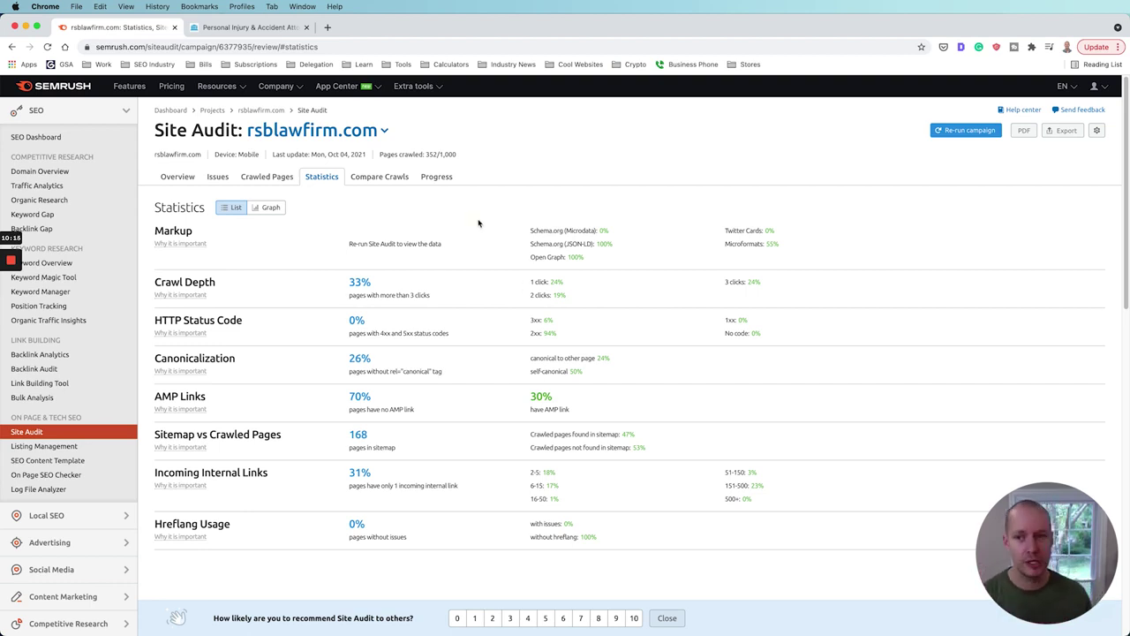
click(179, 177)
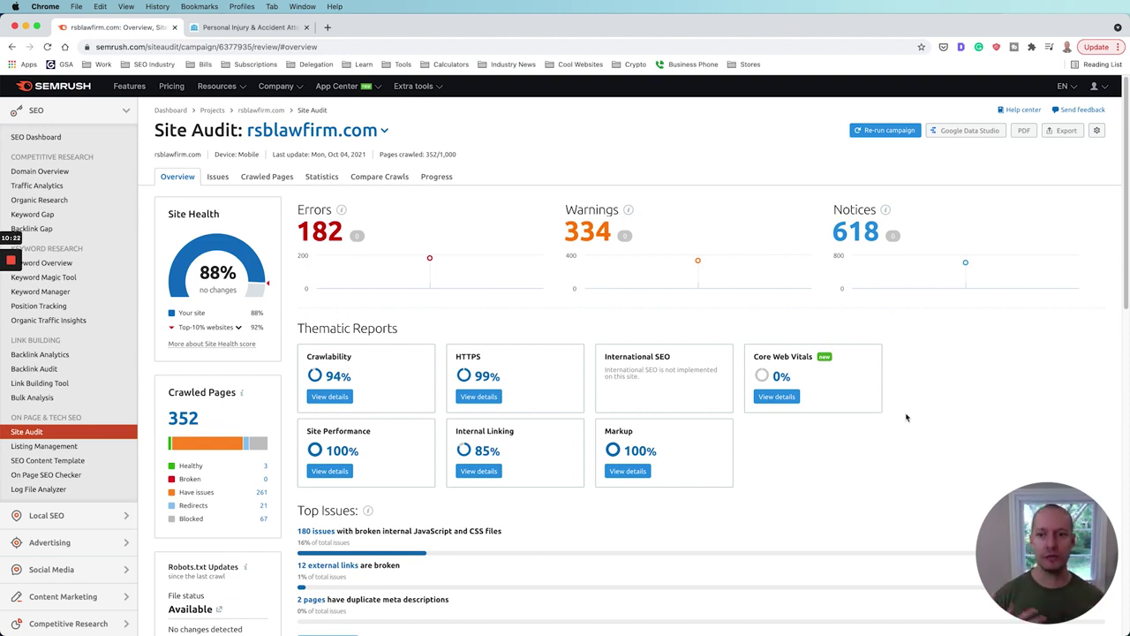
click(777, 397)
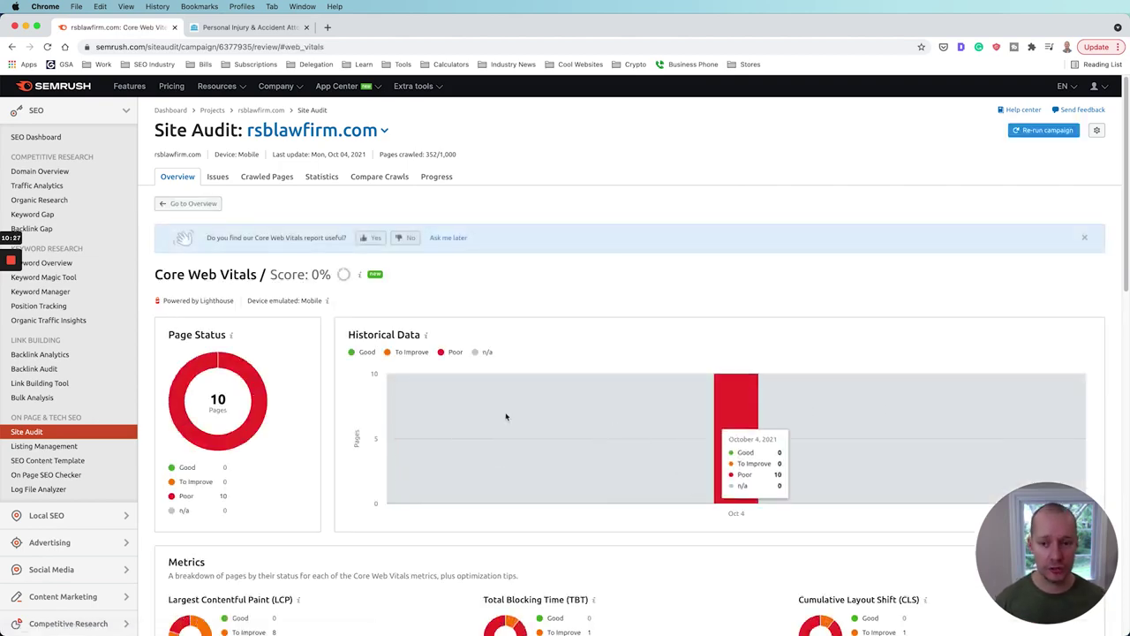
scroll(522, 423, down, 3)
scroll(634, 420, down, 3)
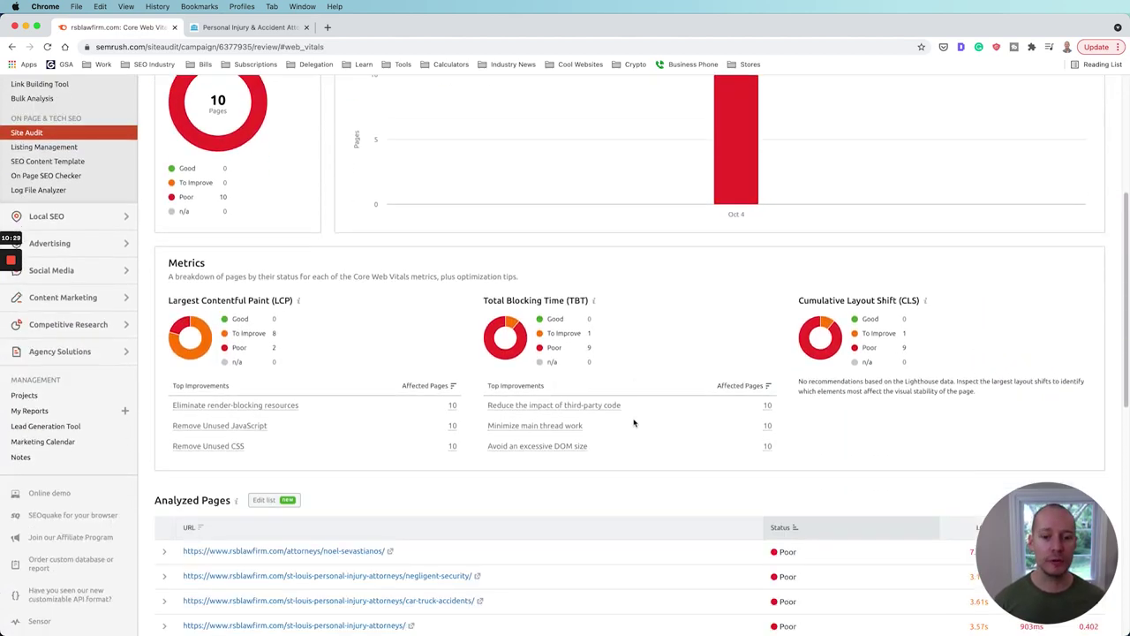
scroll(666, 459, down, 2)
- Switch to the Screaming Frog crawl of rsblawfirm.com, look over the internal URLs and filter them by "st-louis"
scroll(660, 459, down, 3)
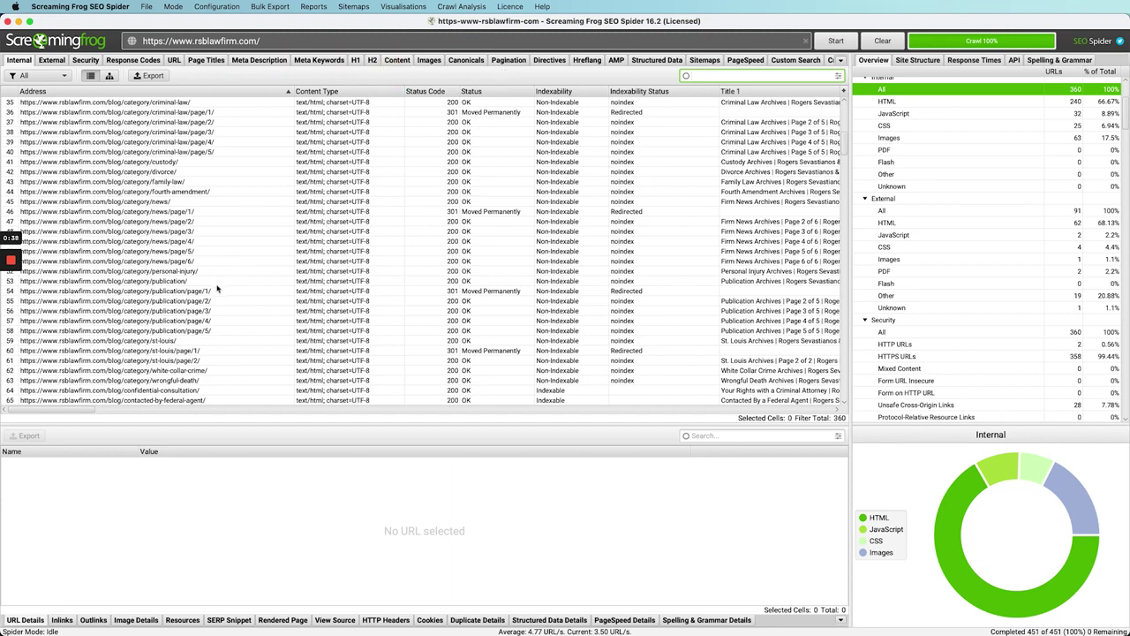
scroll(164, 325, up, 3)
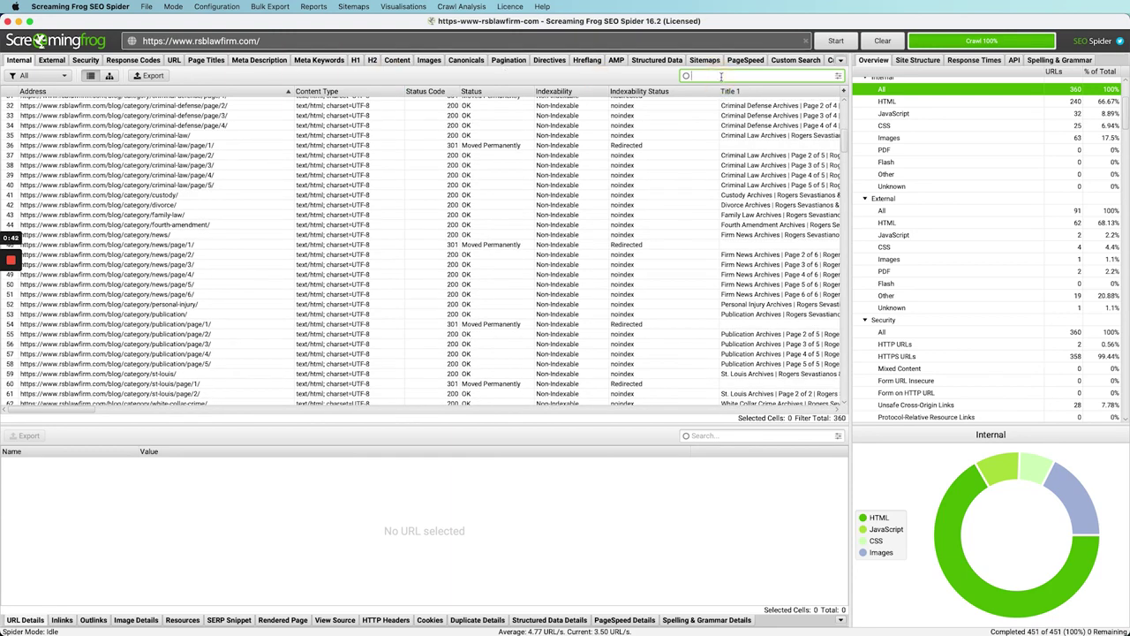
scroll(341, 250, down, 10)
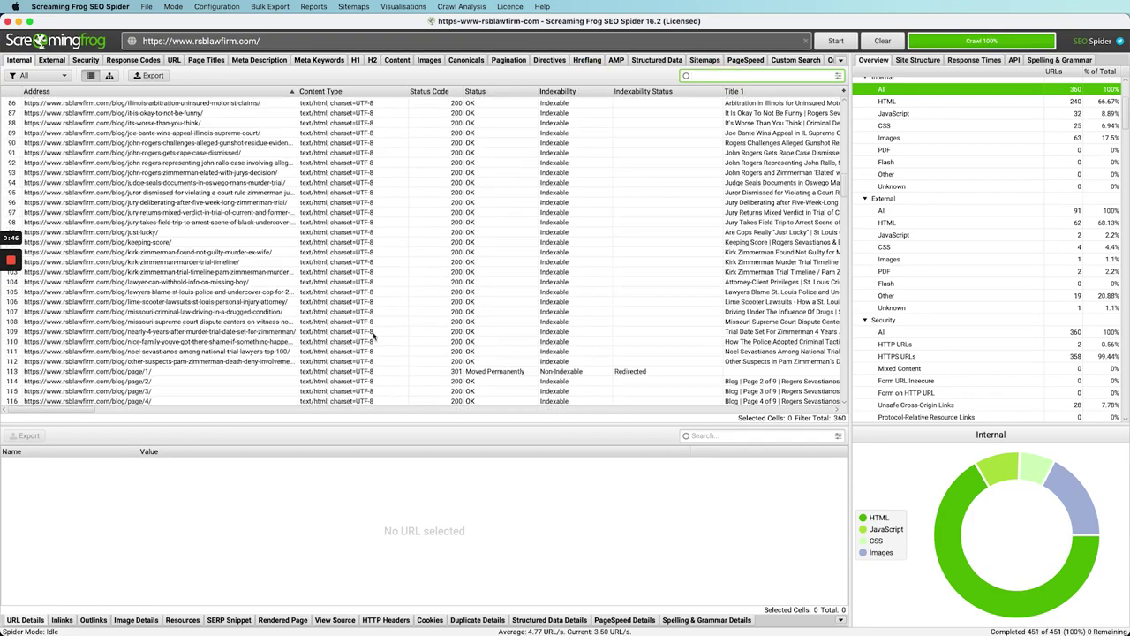
scroll(340, 250, up, 6)
scroll(341, 249, up, 10)
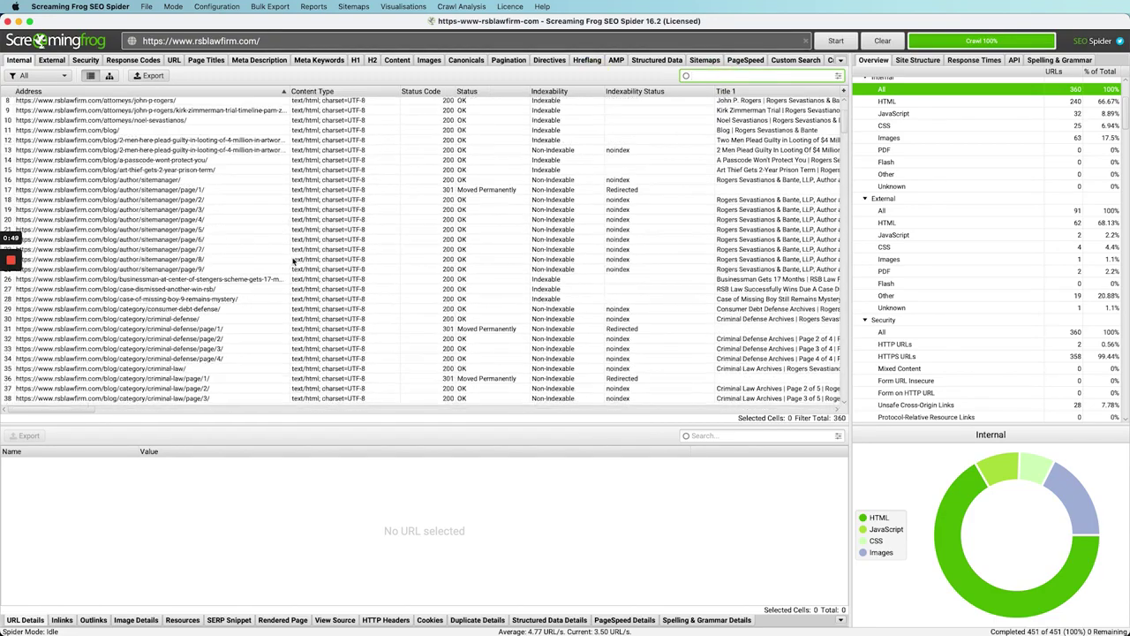
text(st-louis)
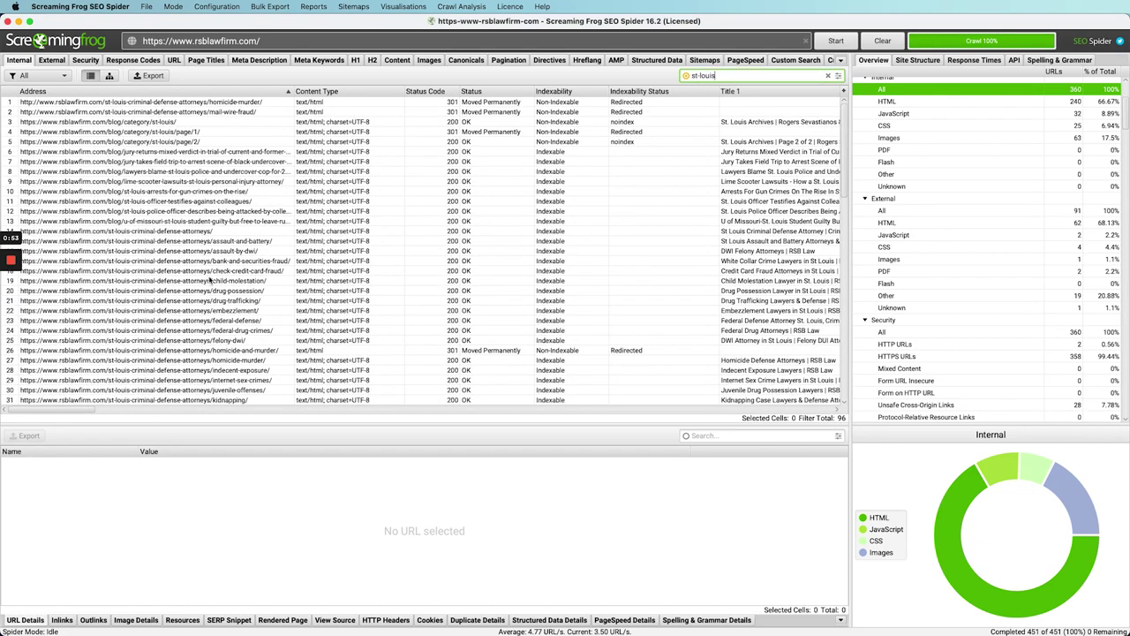
- Clear the ascending sort on the Address column and look through the filtered St. Louis URLs
scroll(230, 294, down, 2)
click(234, 92)
click(213, 95)
scroll(281, 233, down, 2)
scroll(568, 194, up, 4)
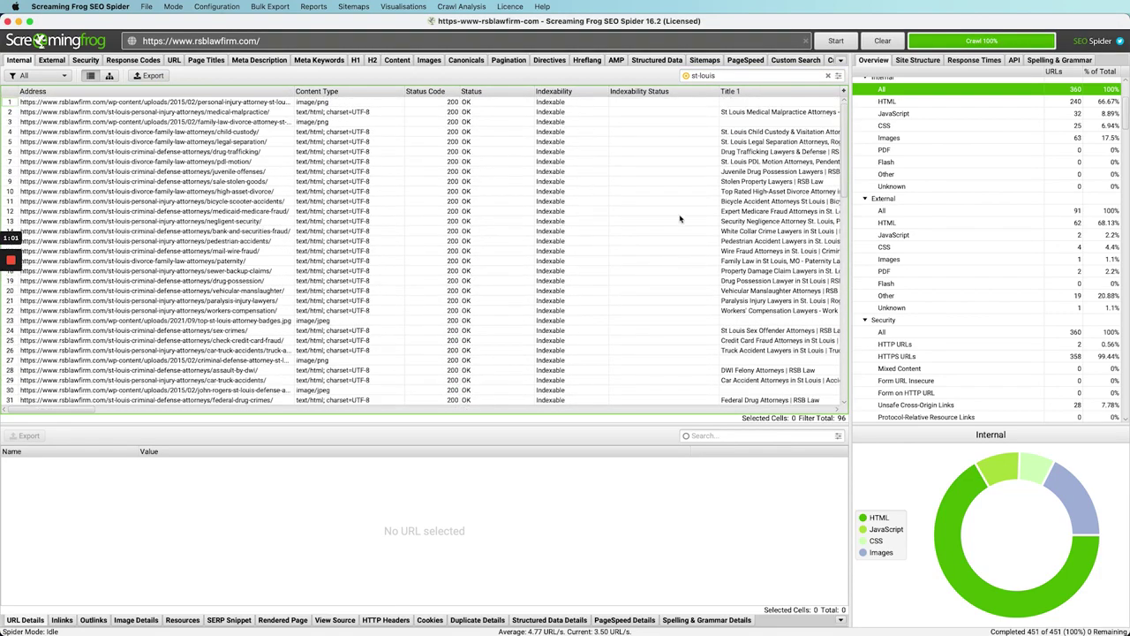
drag(849, 132, 858, 102)
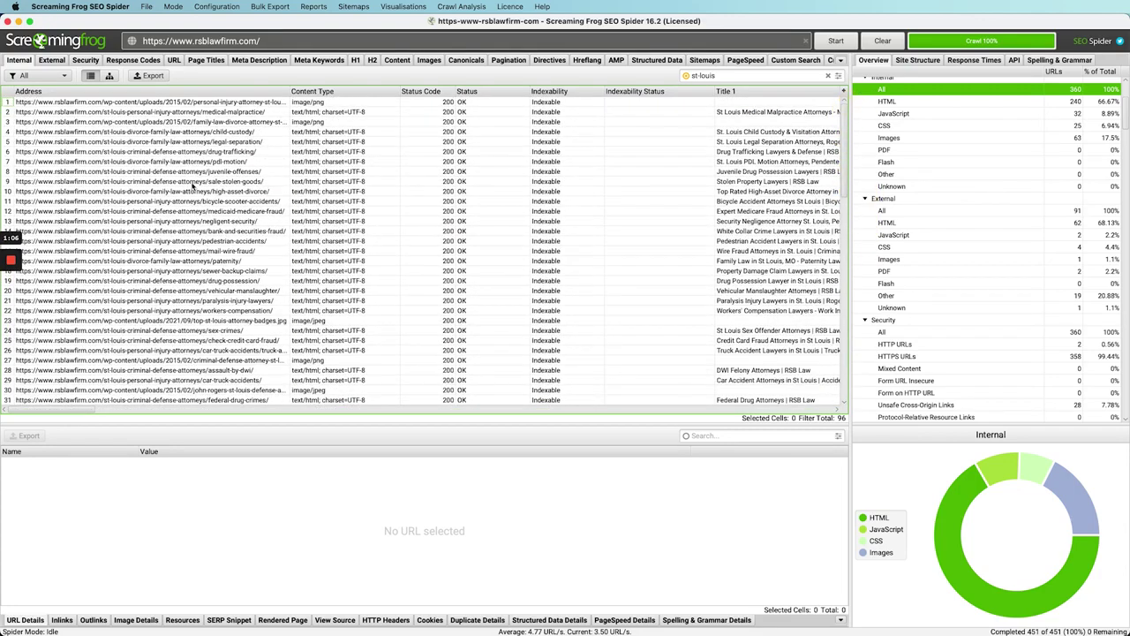
- Select the child custody page's address and narrow the URL filter to "st-louis-divorce"
click(132, 131)
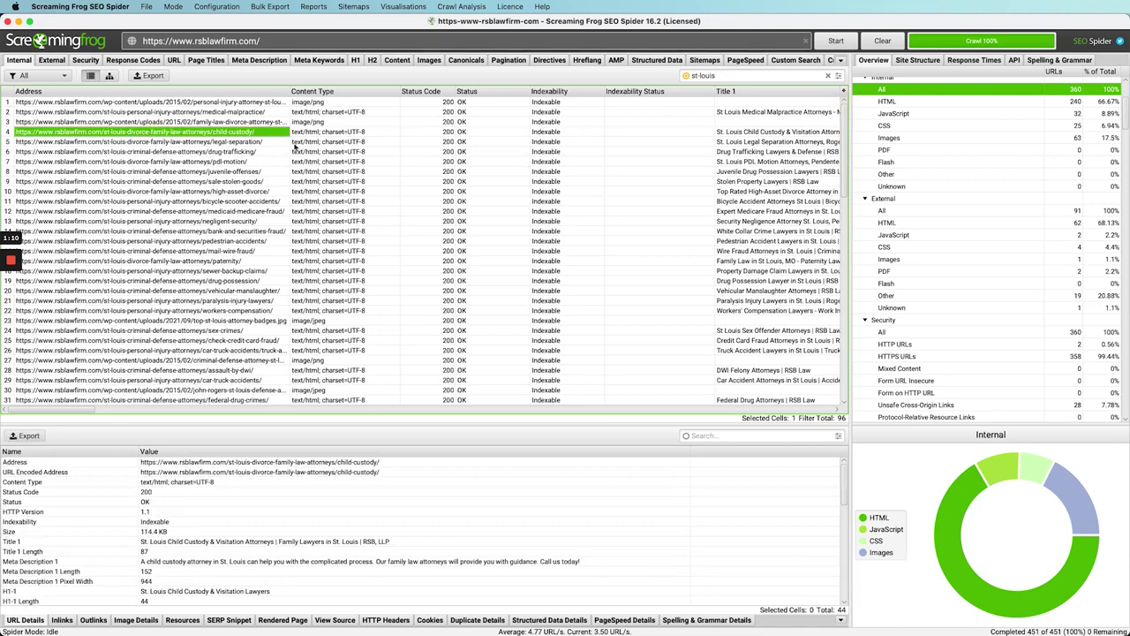
click(731, 75)
text(-divorce)
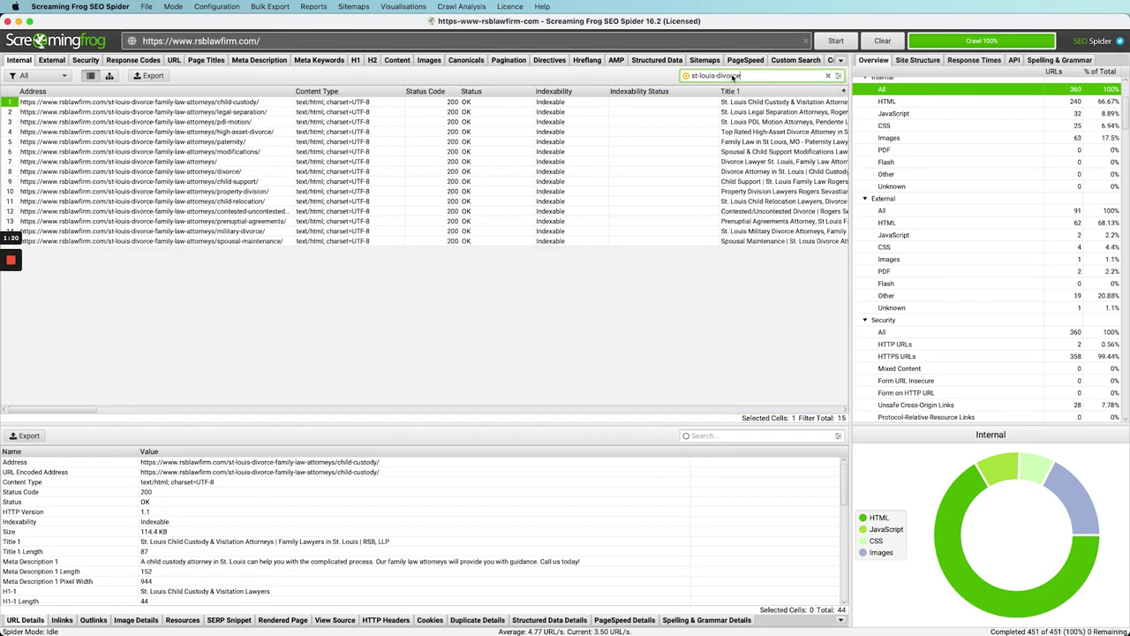
- Select all filtered divorce URLs, and check the details of the paternity, child-relocation and parent /st-louis-divorce-family-law-attorneys/ pages
drag(208, 104, 247, 240)
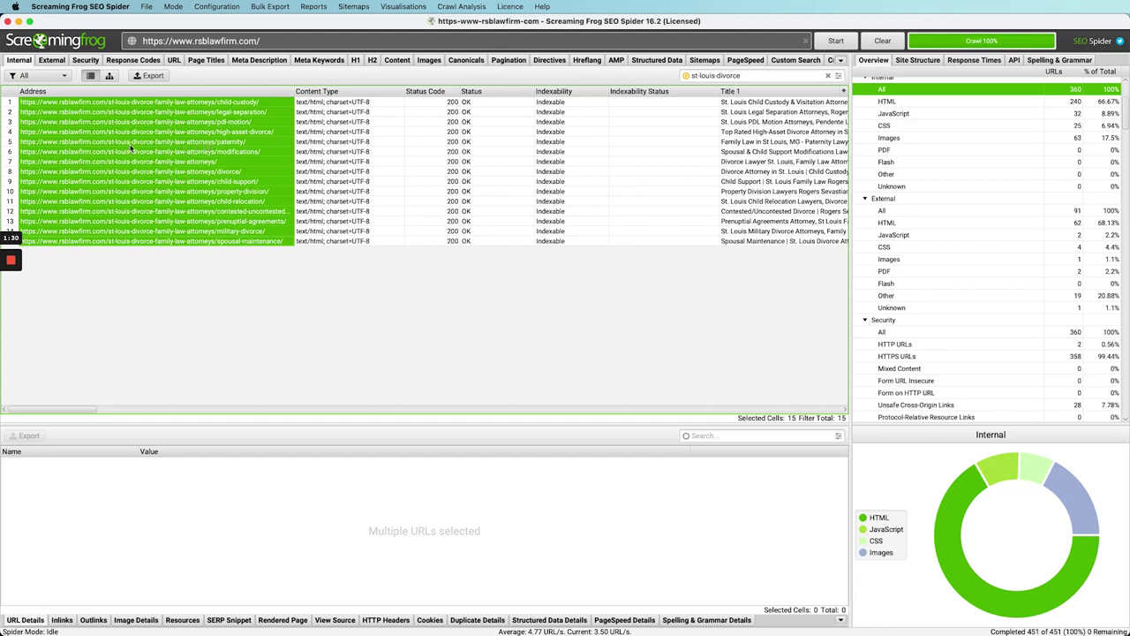
click(221, 142)
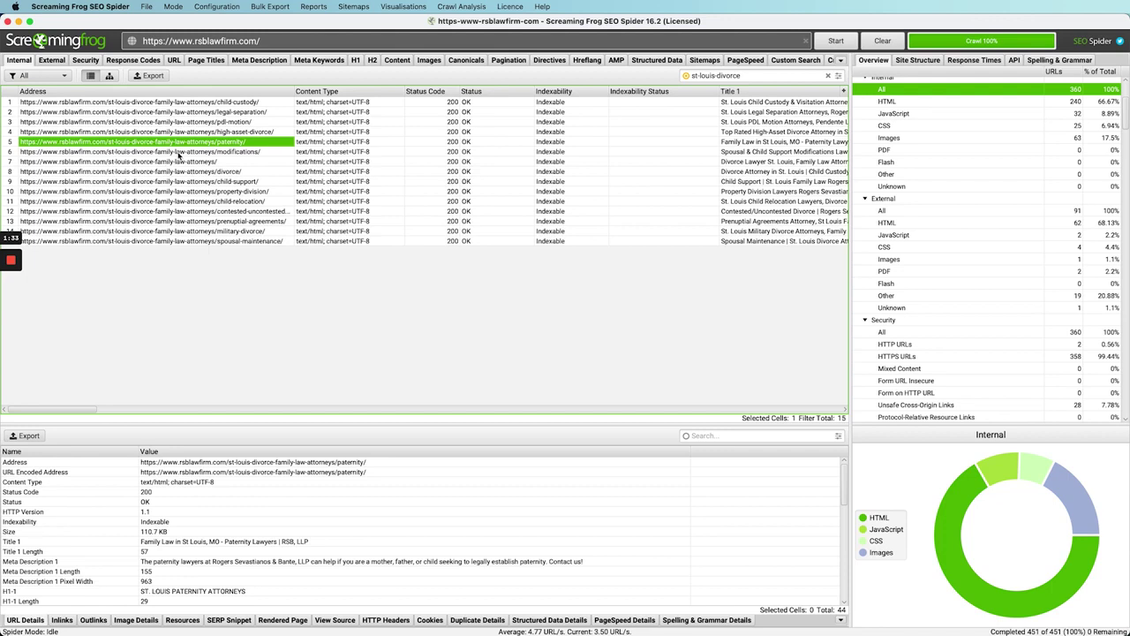
click(175, 201)
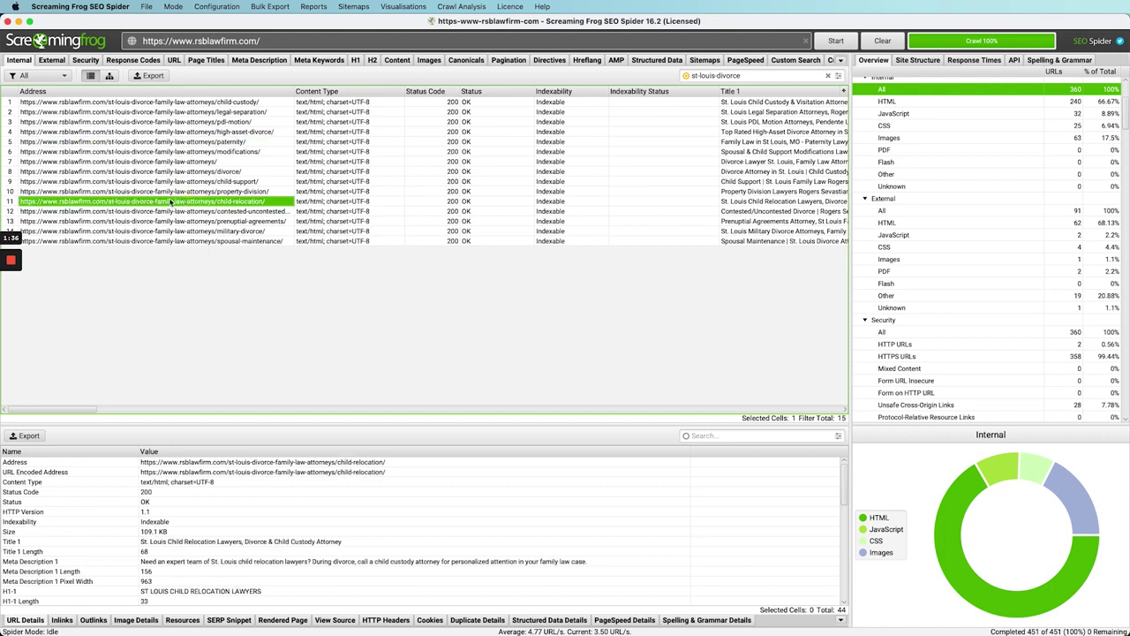
click(189, 164)
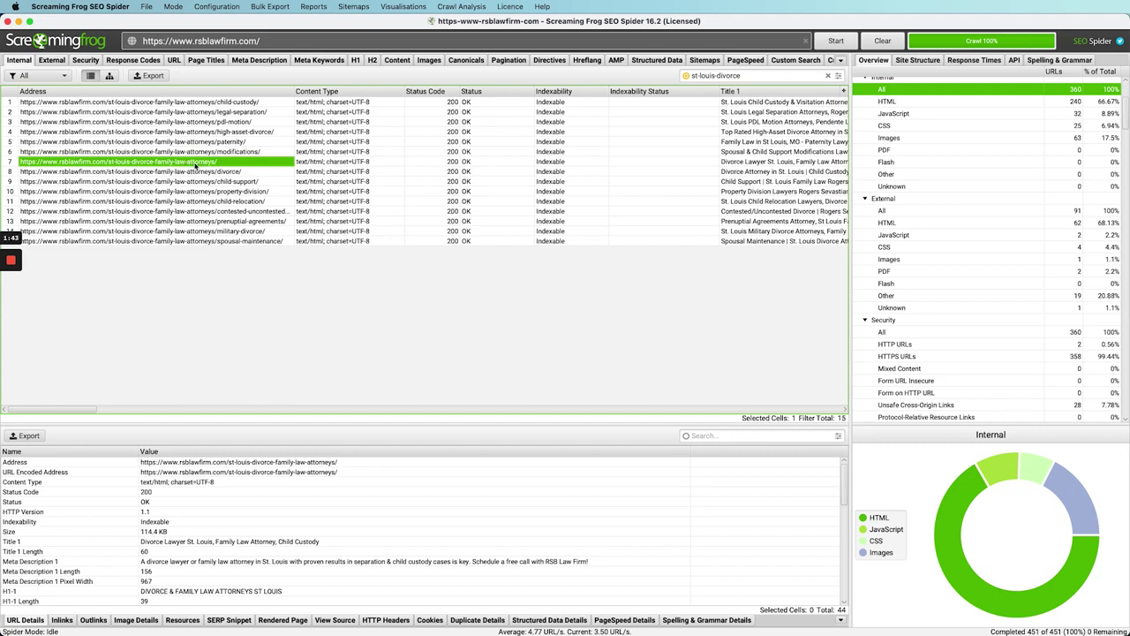
- Make room for the Title 1 column and compare the page titles of the parent divorce folder page and the /divorce/ page
drag(717, 91, 646, 91)
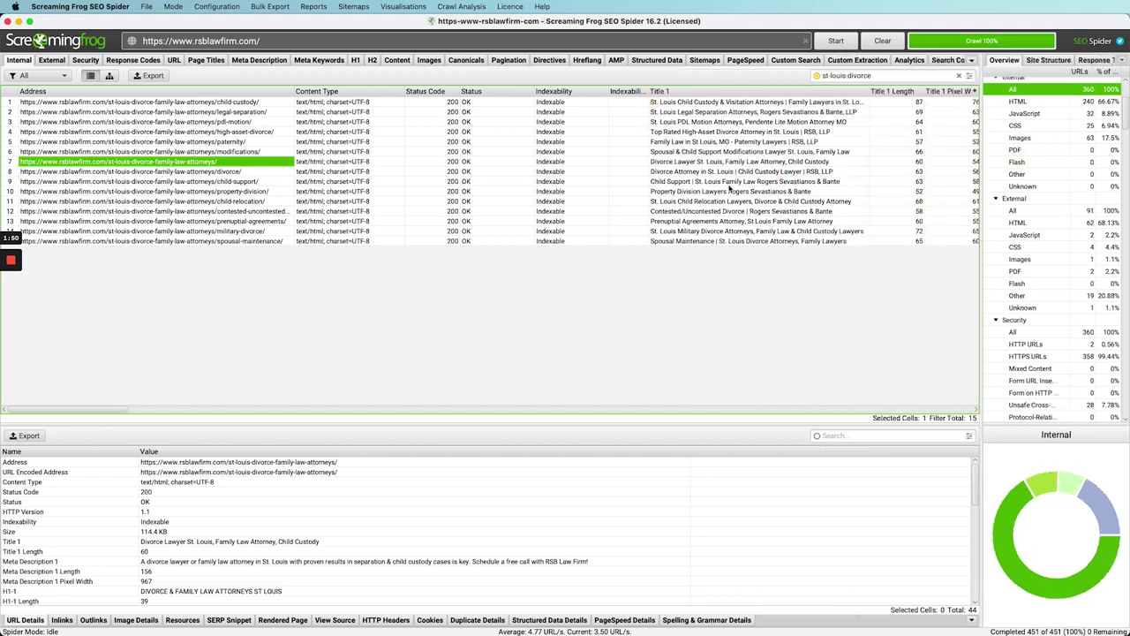
click(686, 164)
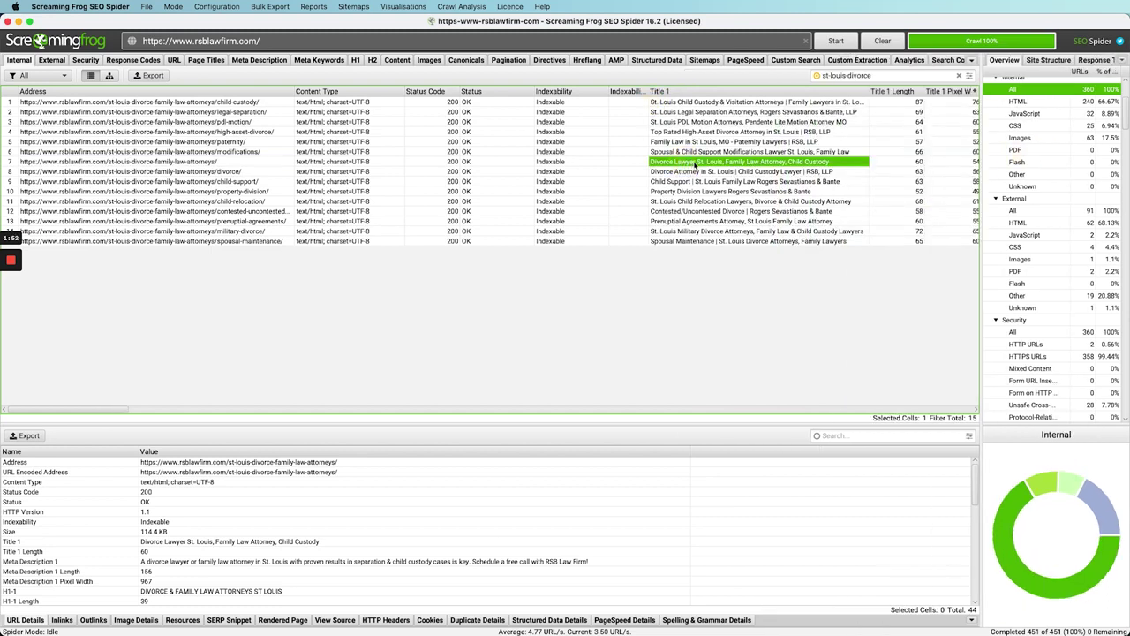
click(693, 174)
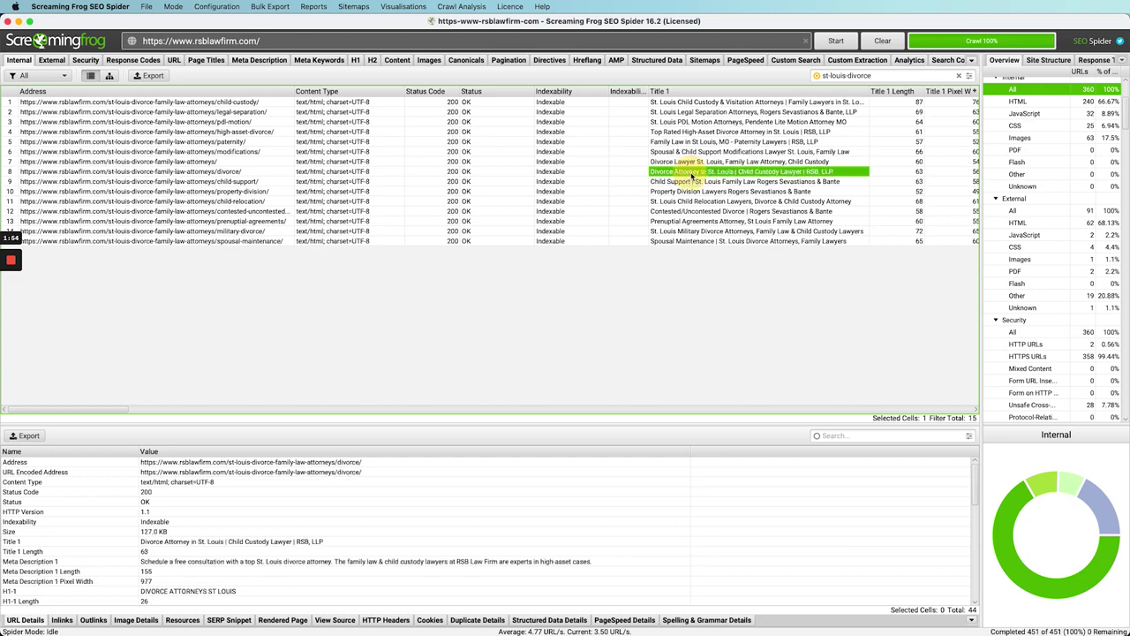
click(9, 173)
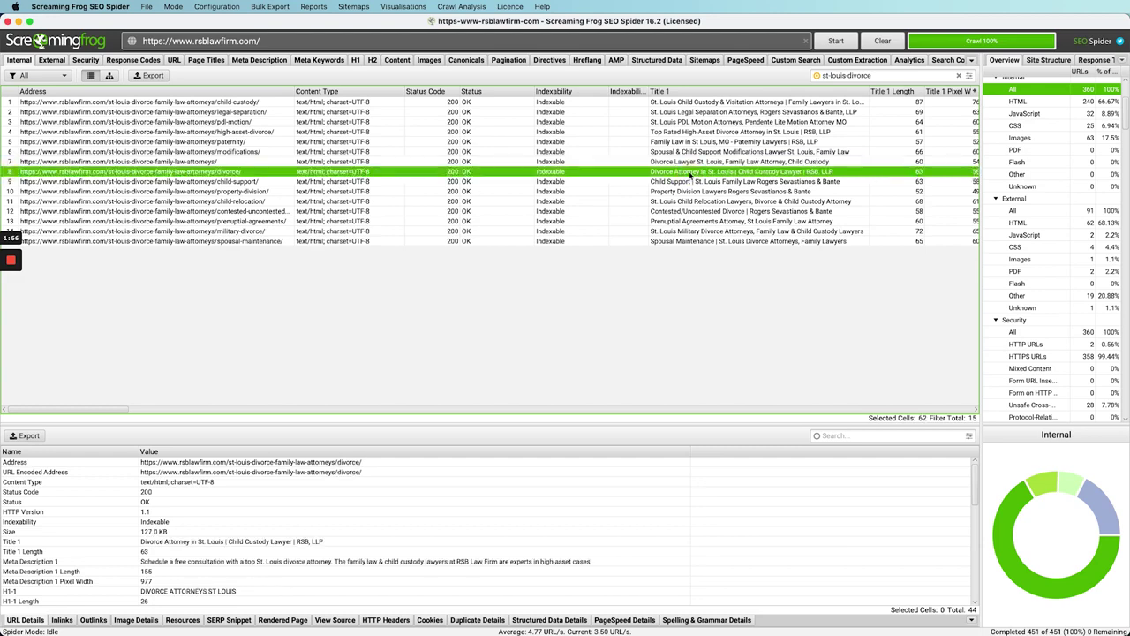
click(695, 163)
click(695, 172)
click(696, 162)
click(696, 171)
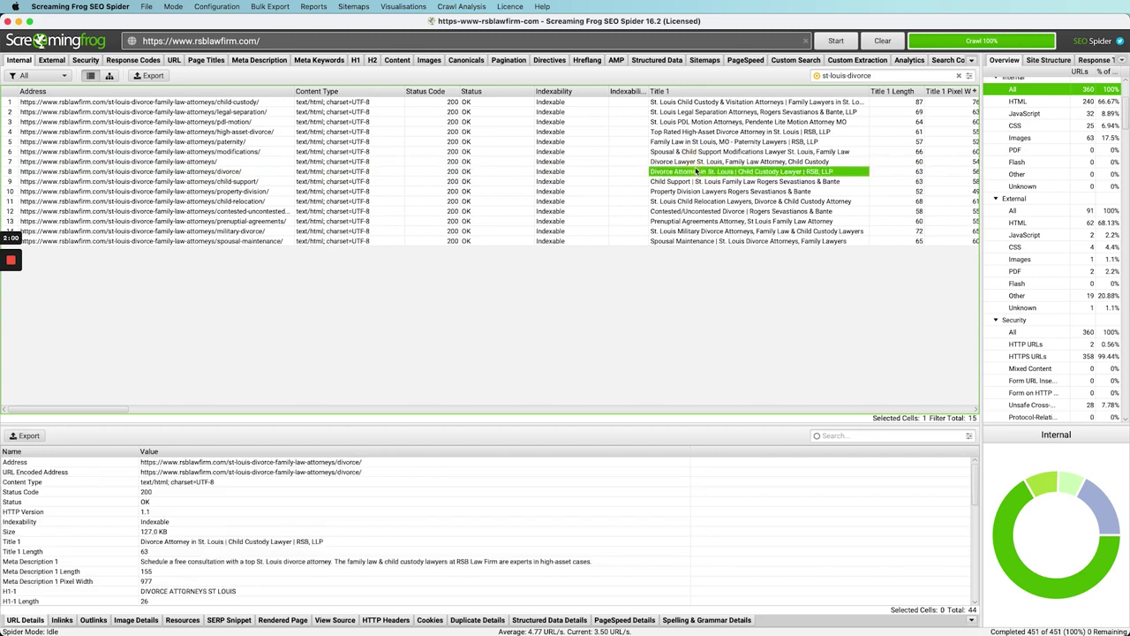
- Compare the addresses and URL details of the parent /st-louis-divorce-family-law-attorneys/ page and its /divorce/ subpage
click(205, 162)
click(216, 172)
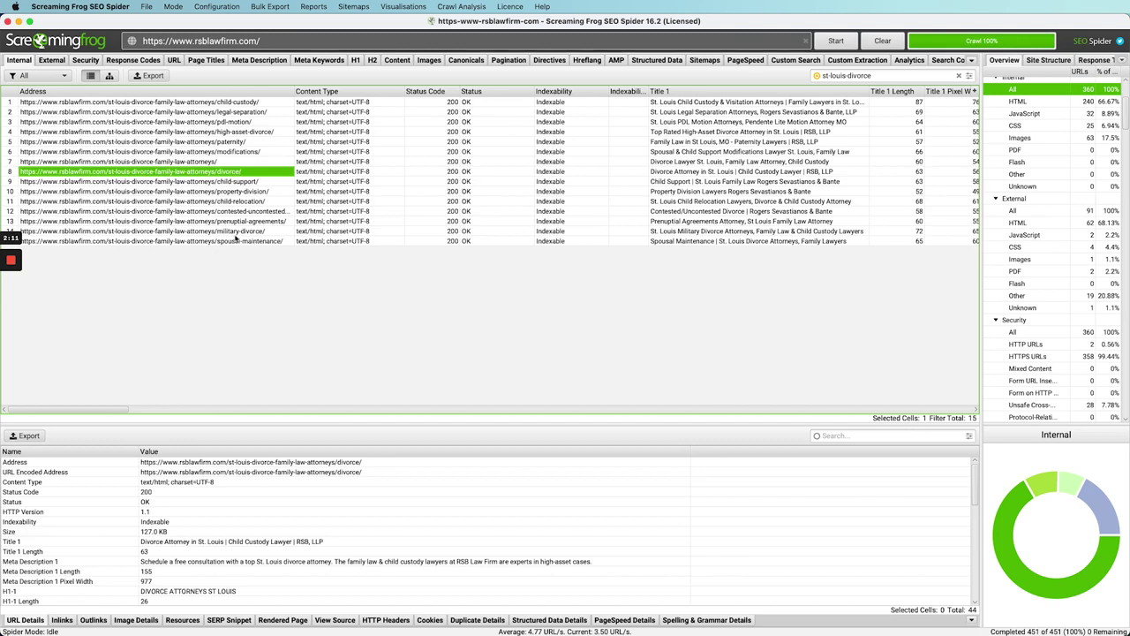
click(166, 112)
click(221, 160)
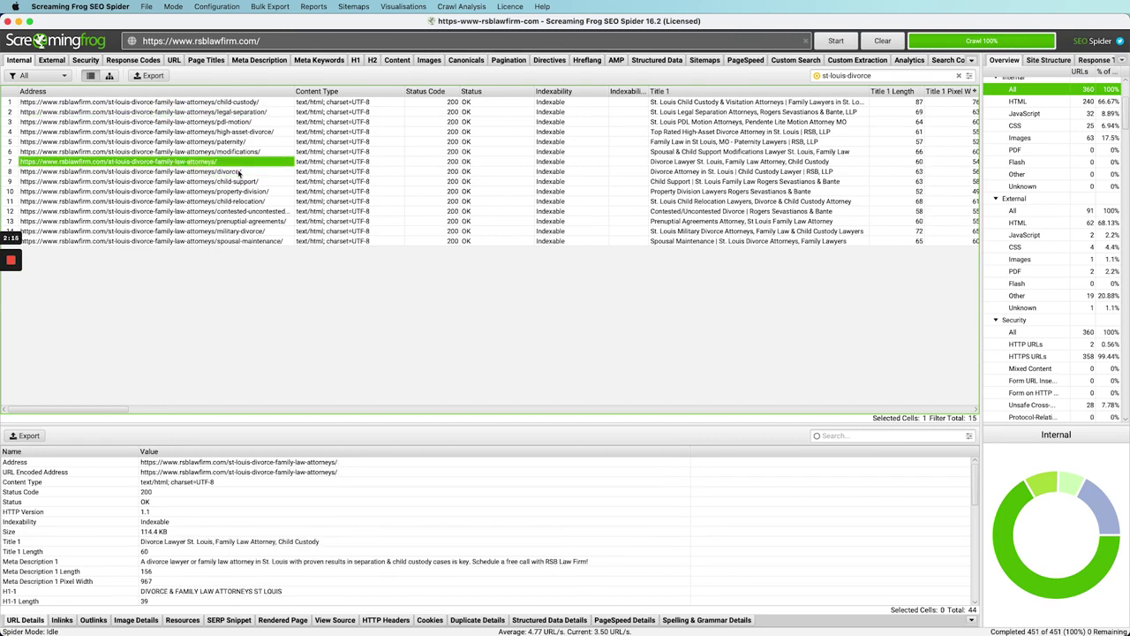
click(239, 173)
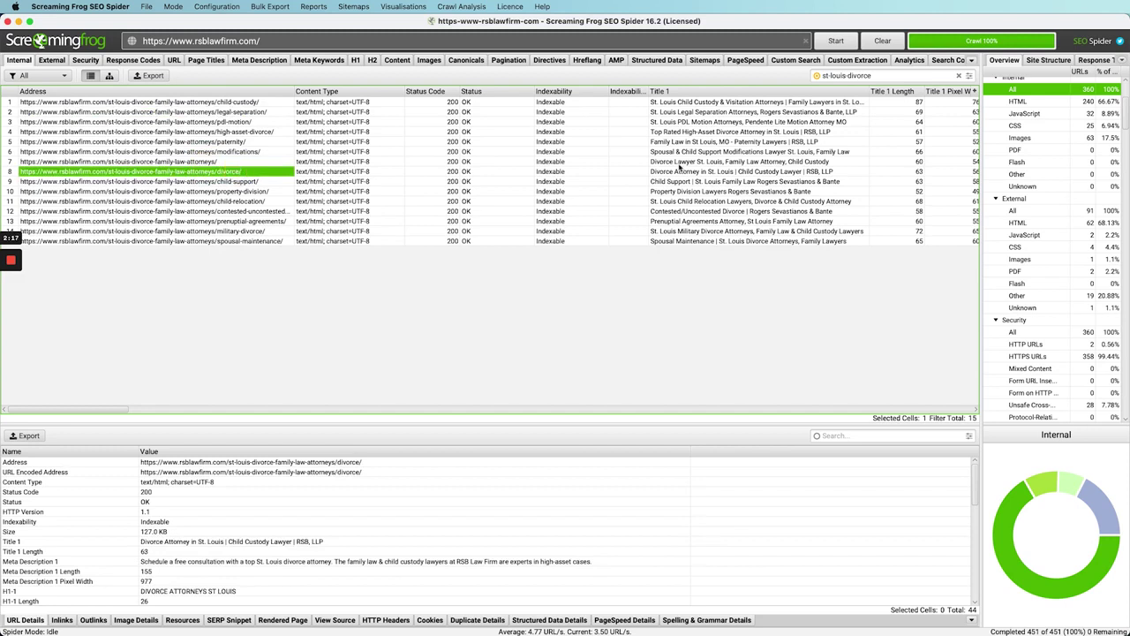
- Switch to Semrush's Content Audit for Gotch SEO, show it as a table and examine the metrics of the "Rewrite or remove" pages
click(185, 161)
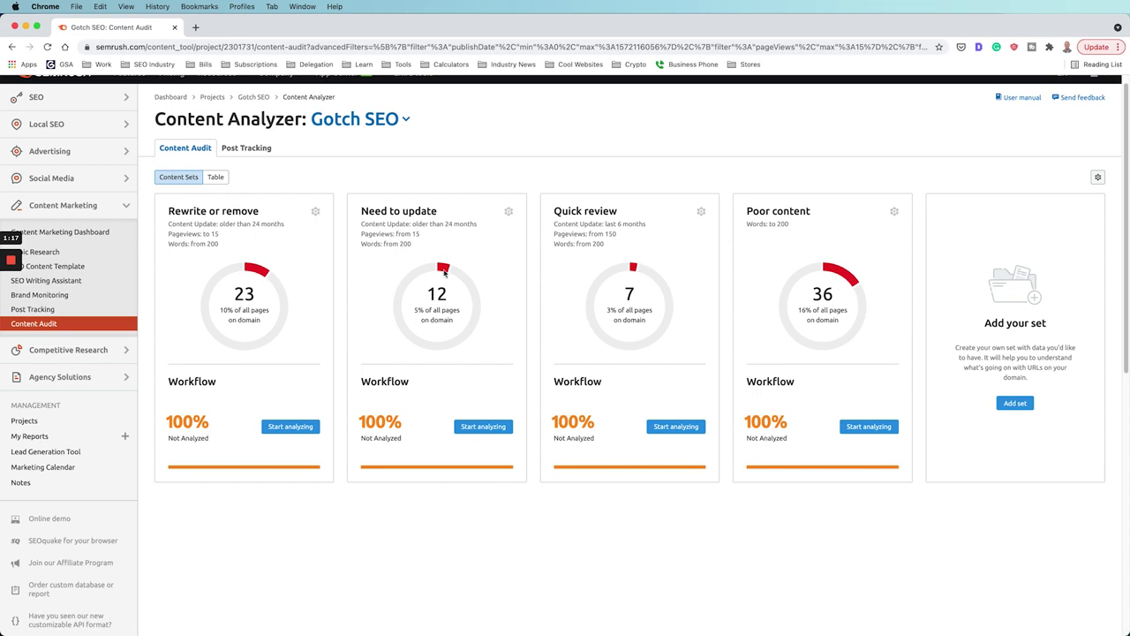
click(216, 178)
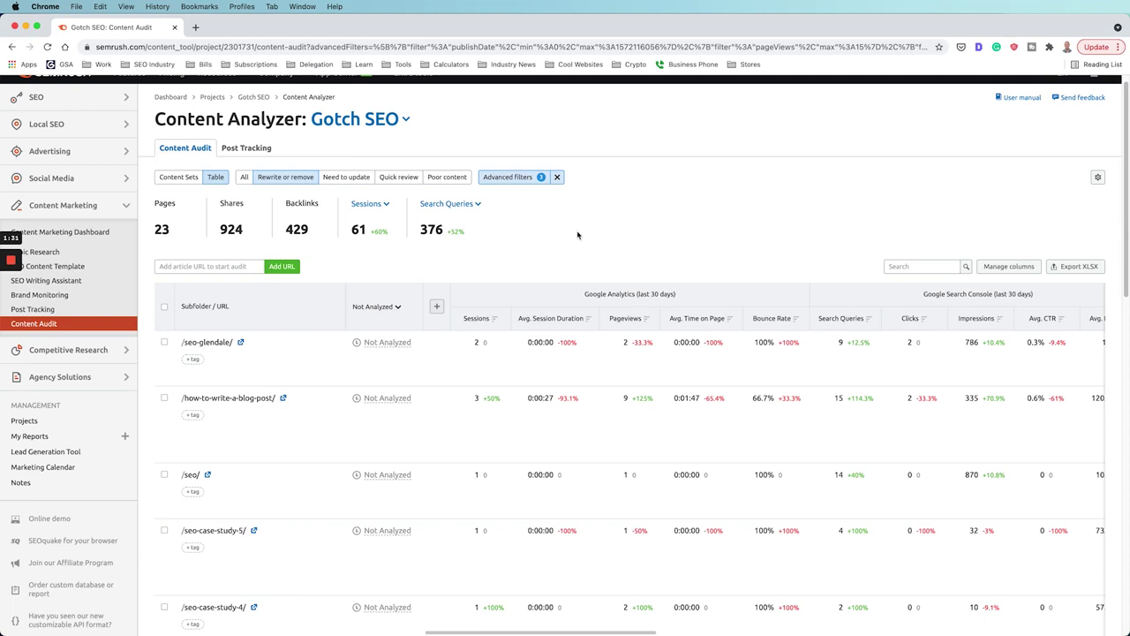
scroll(570, 372, down, 1)
scroll(560, 378, down, 3)
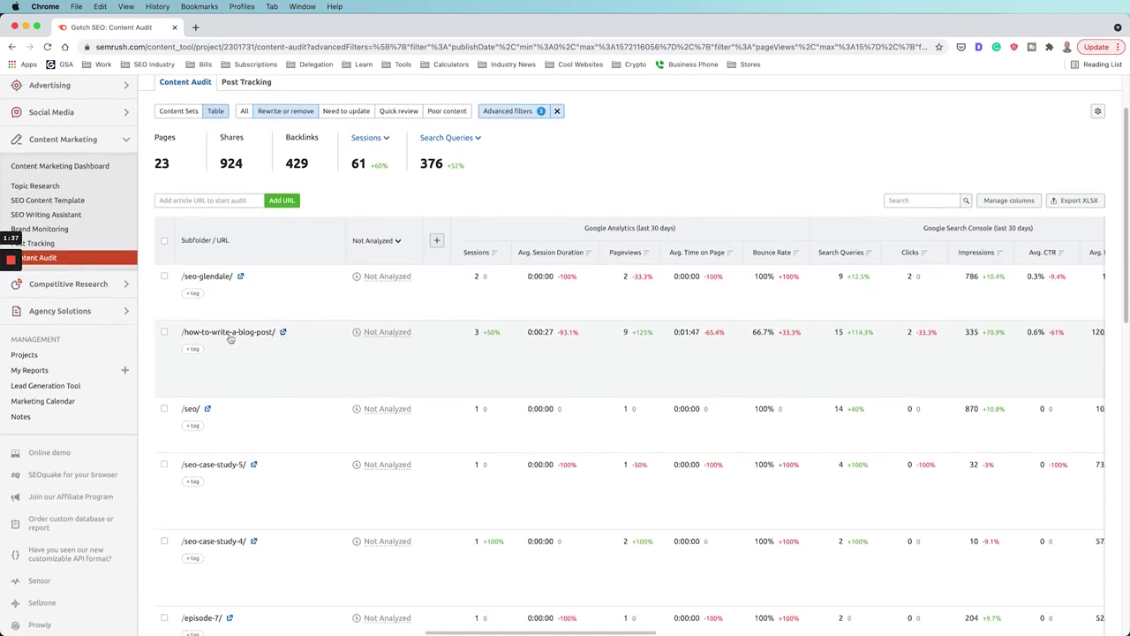
scroll(501, 365, up, 1)
scroll(501, 365, up, 3)
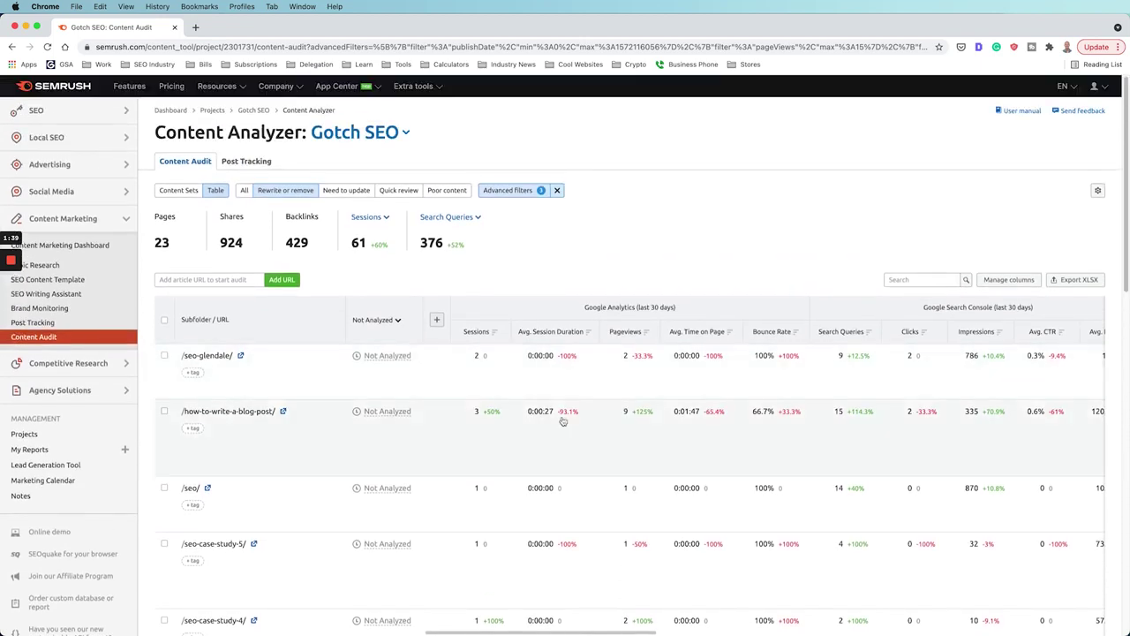
scroll(618, 432, down, 2)
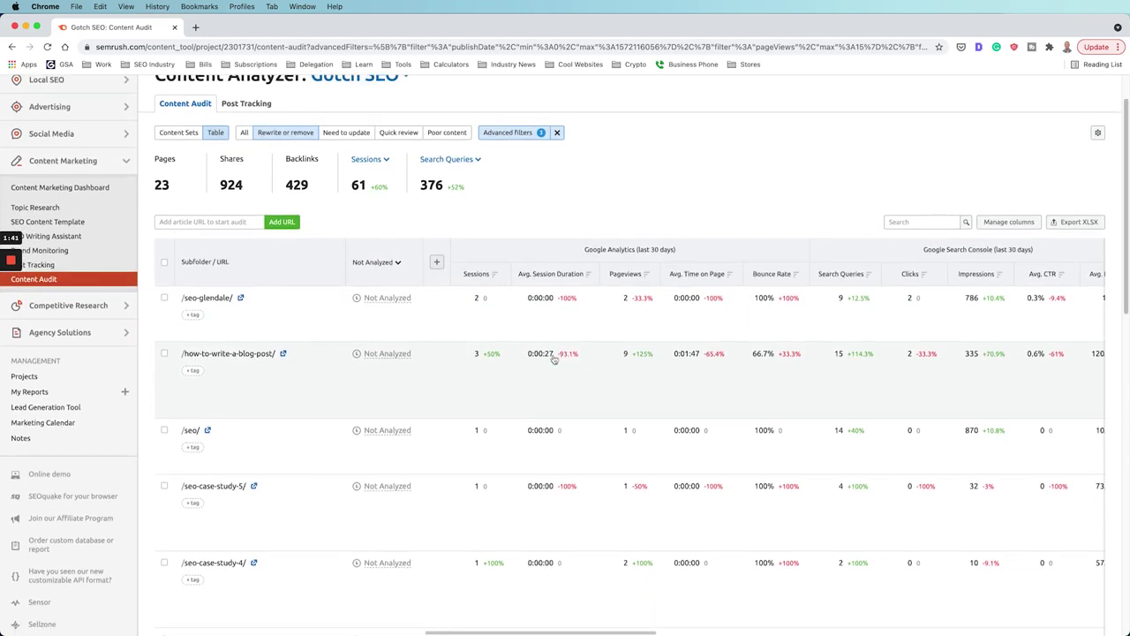
scroll(595, 379, down, 2)
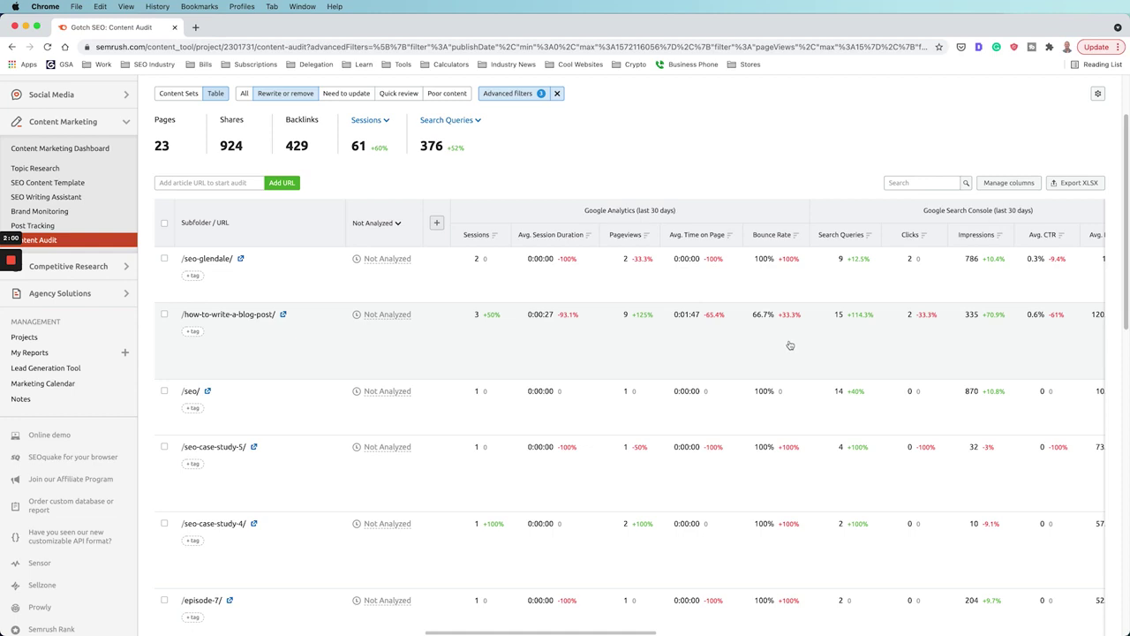
- Open the /how-to-write-a-blog-post/ article from the audit table, look it over and copy its URL
click(282, 314)
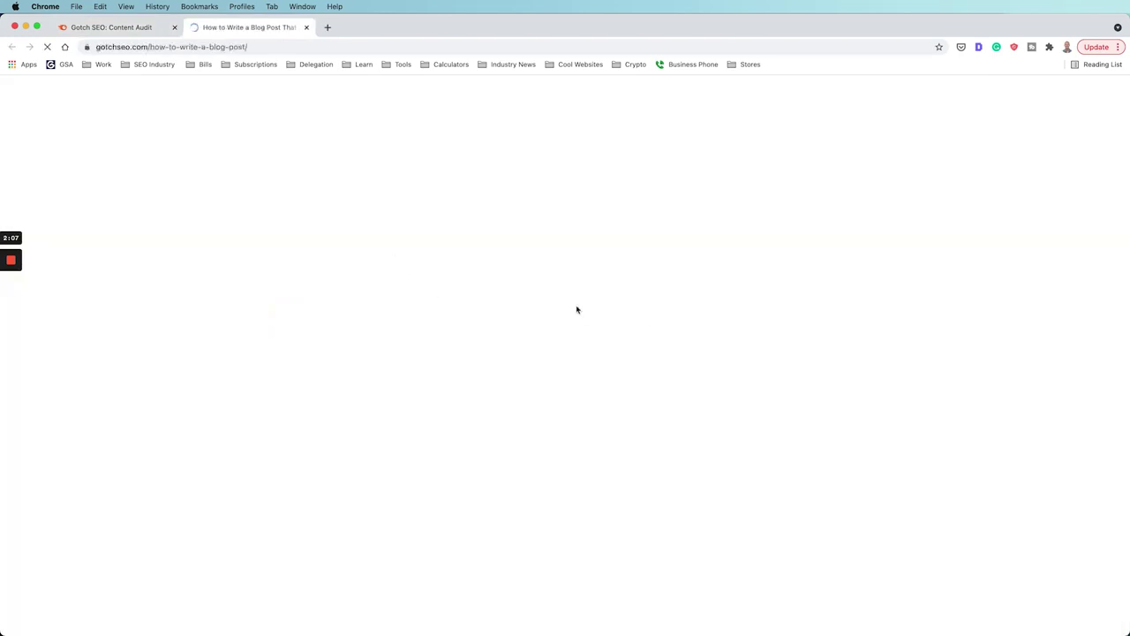
drag(1124, 119, 1123, 35)
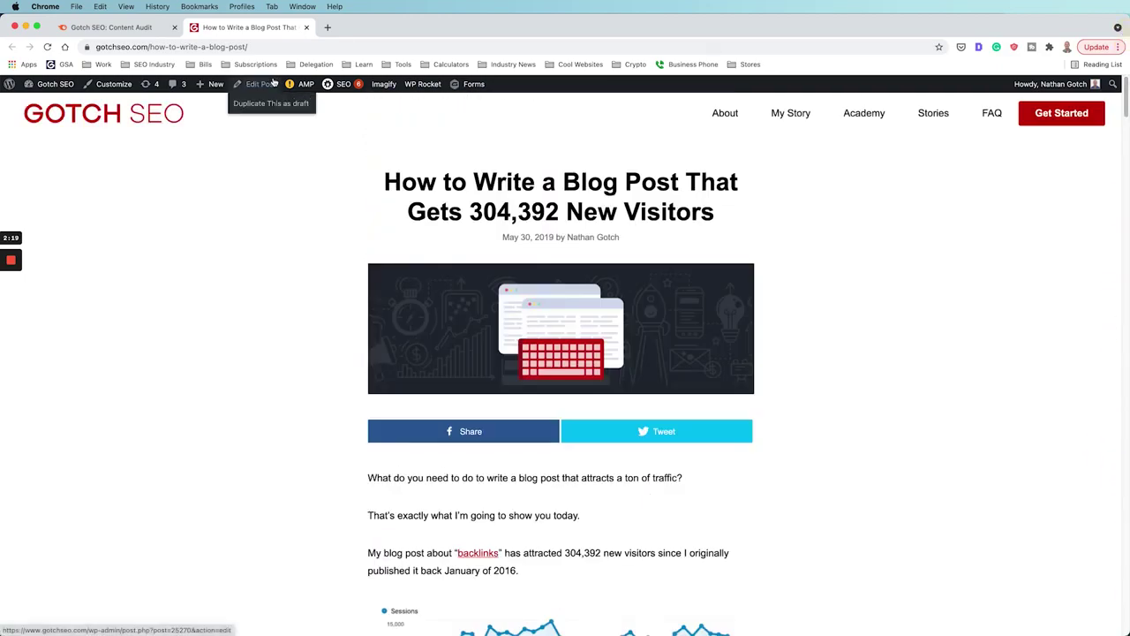
click(138, 26)
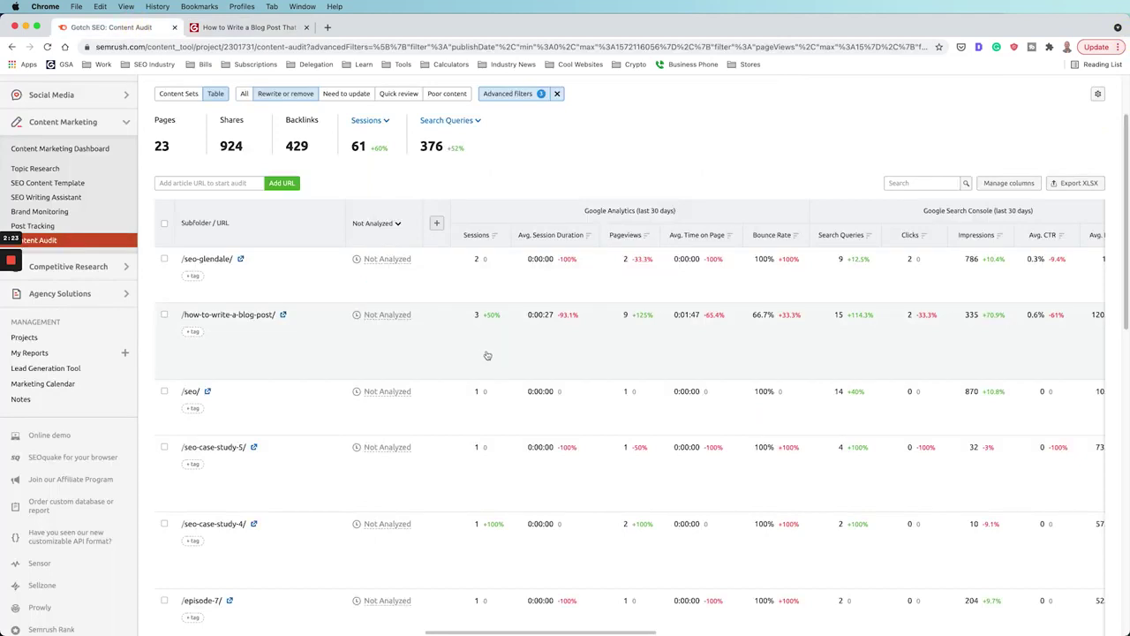
click(263, 28)
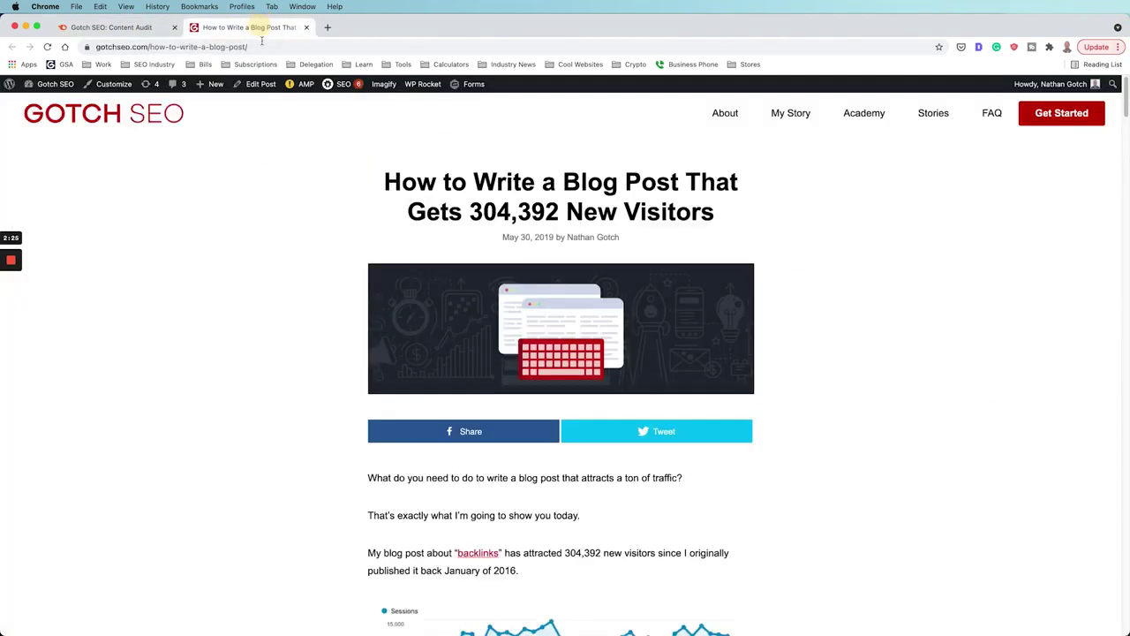
click(262, 45)
key(super+c)
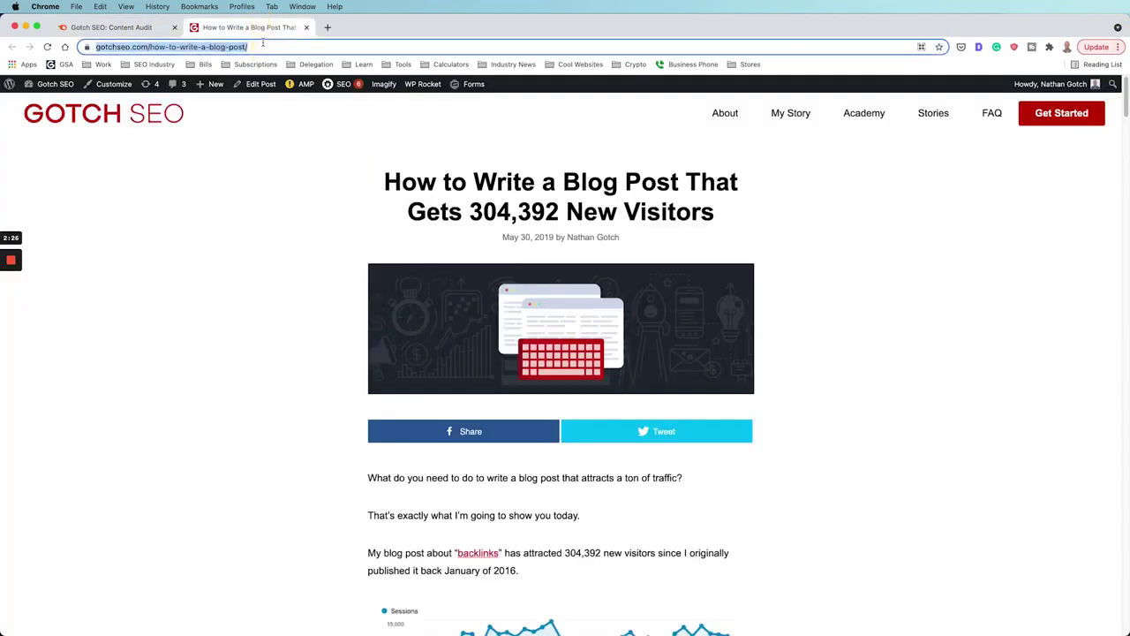
- Open the Semrush SEO dashboard in a new tab and search for the copied blog post URL
click(147, 32)
scroll(644, 168, up, 3)
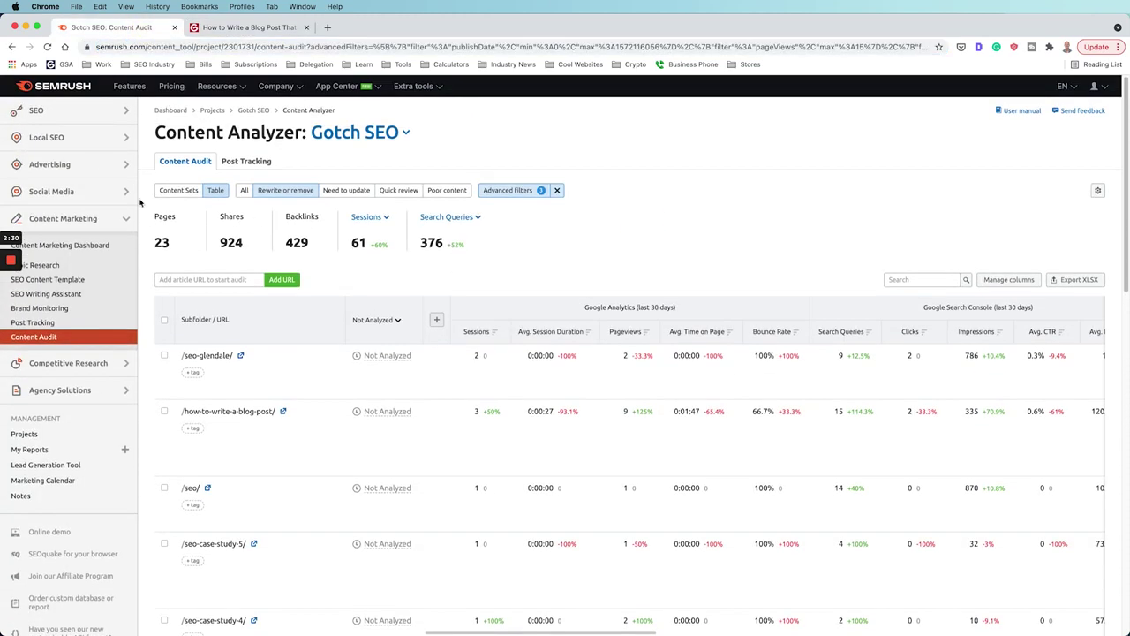
click(44, 110)
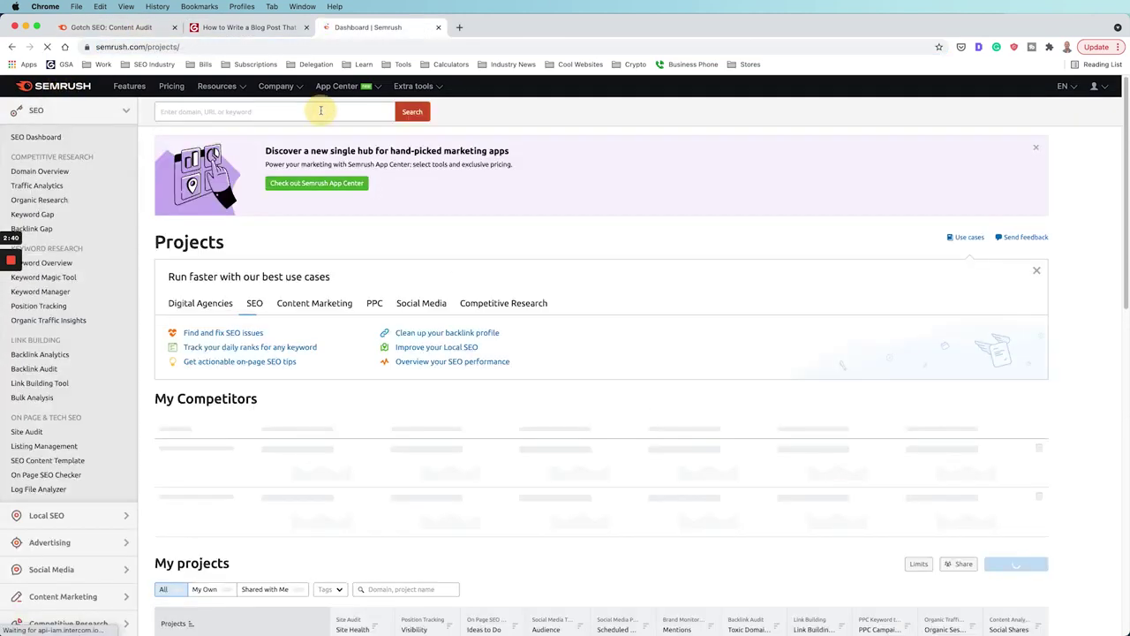
key(super+v)
click(413, 111)
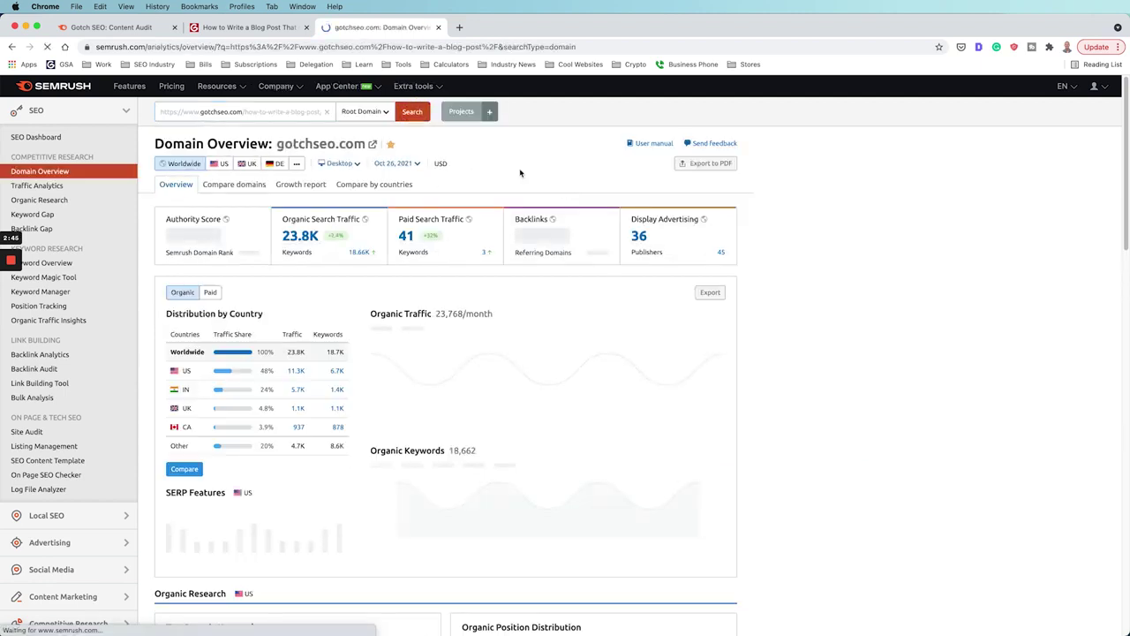
- Limit the domain overview to the blog post's exact URL, examine its organic keyword positions and return to the overview
click(369, 112)
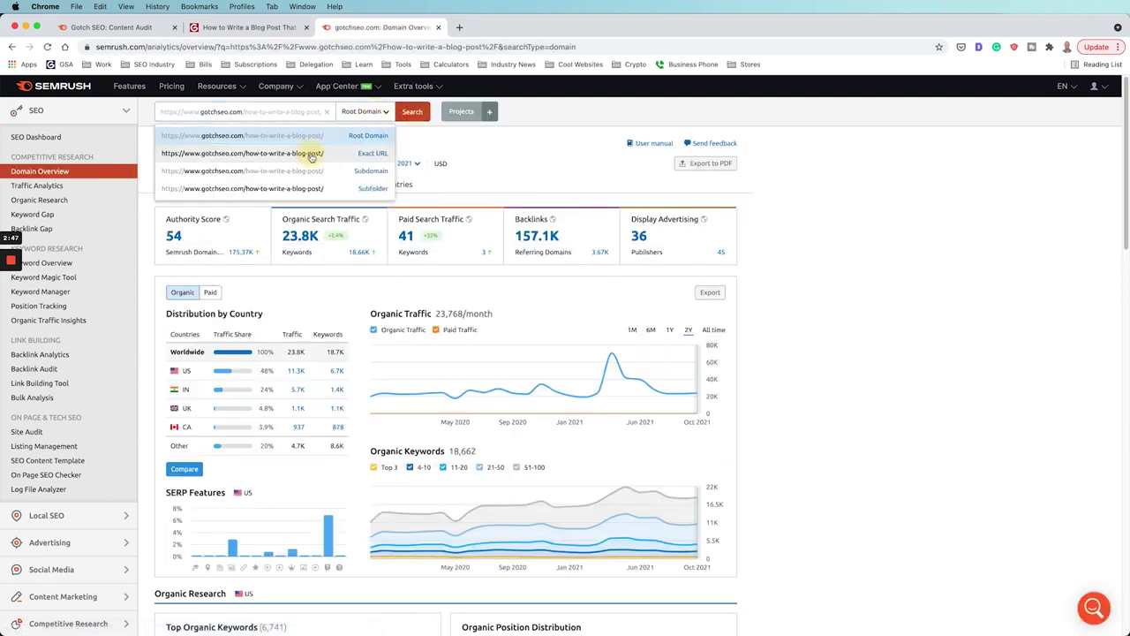
click(314, 151)
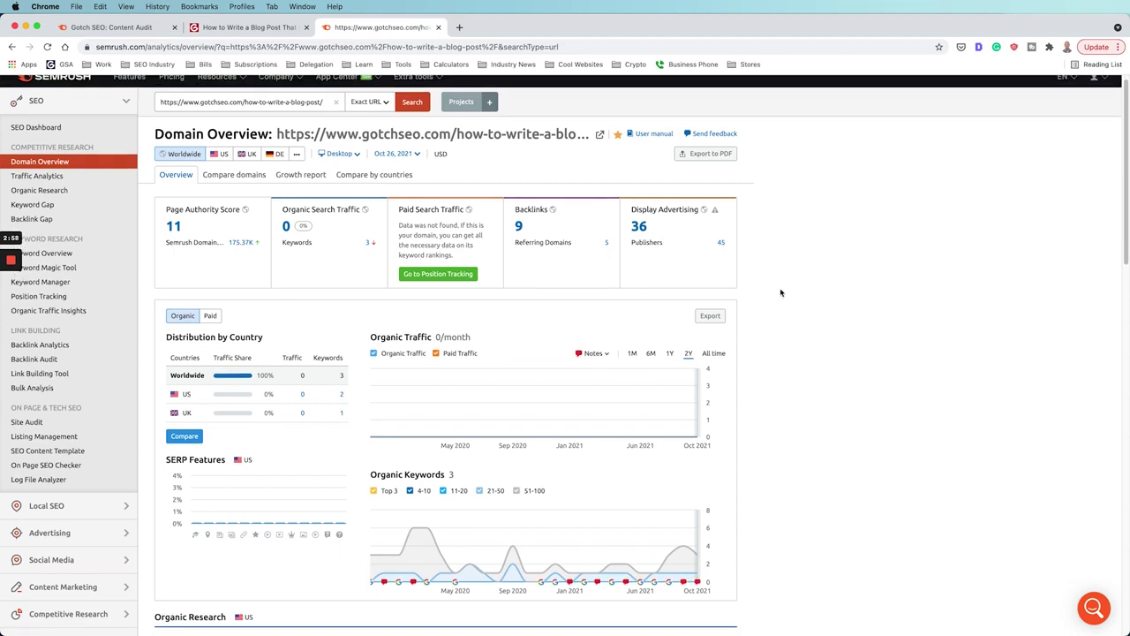
click(366, 252)
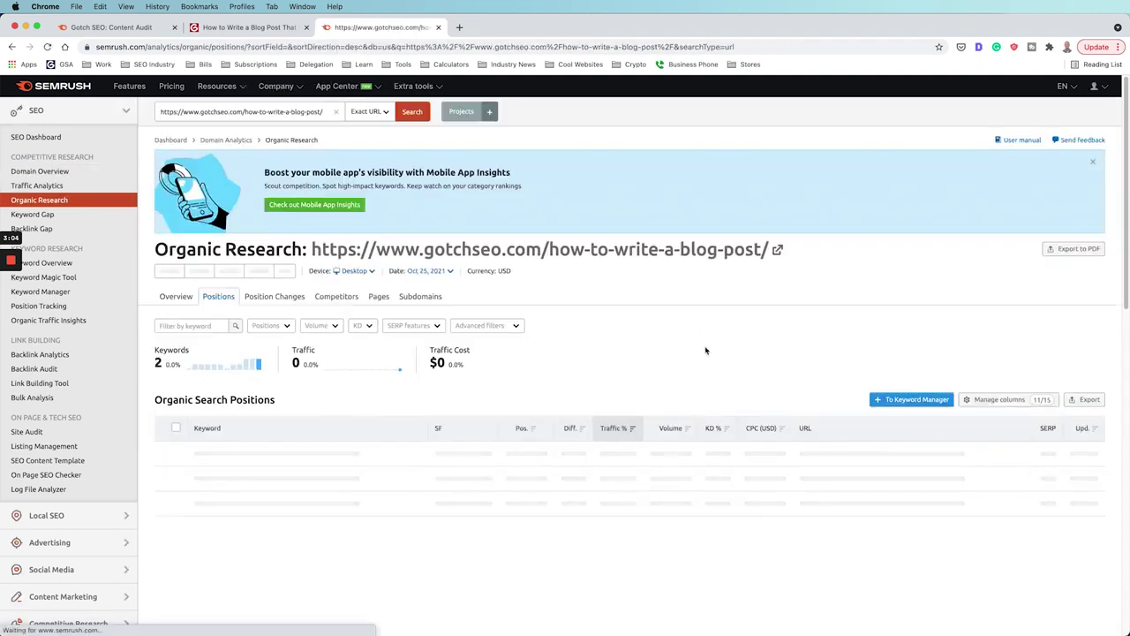
scroll(680, 326, down, 3)
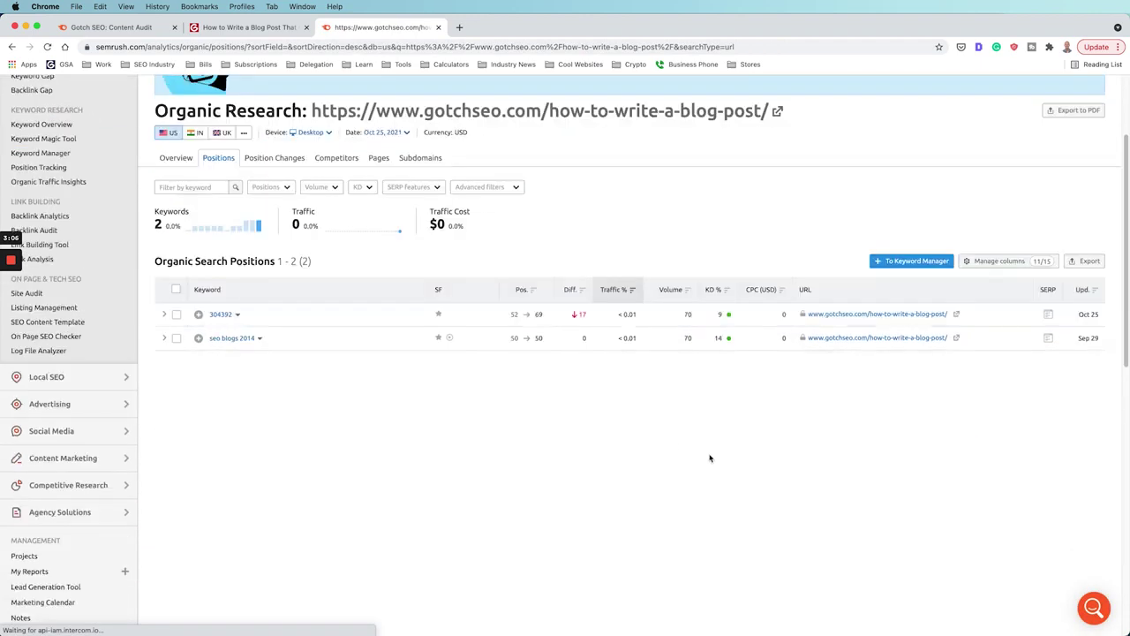
scroll(709, 456, up, 2)
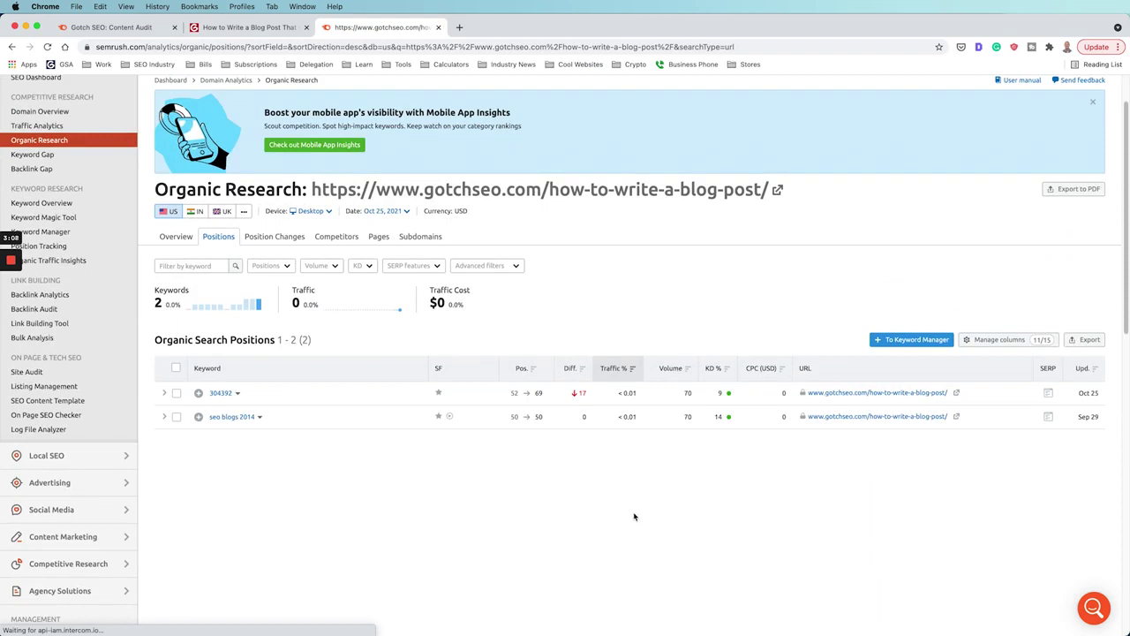
scroll(340, 521, up, 2)
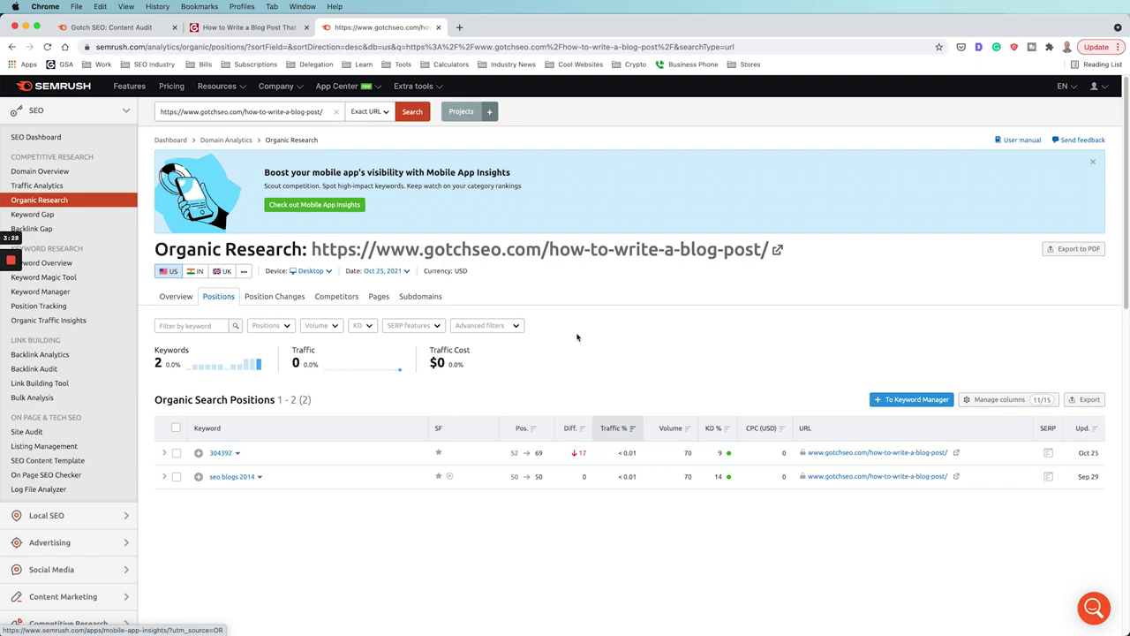
click(59, 173)
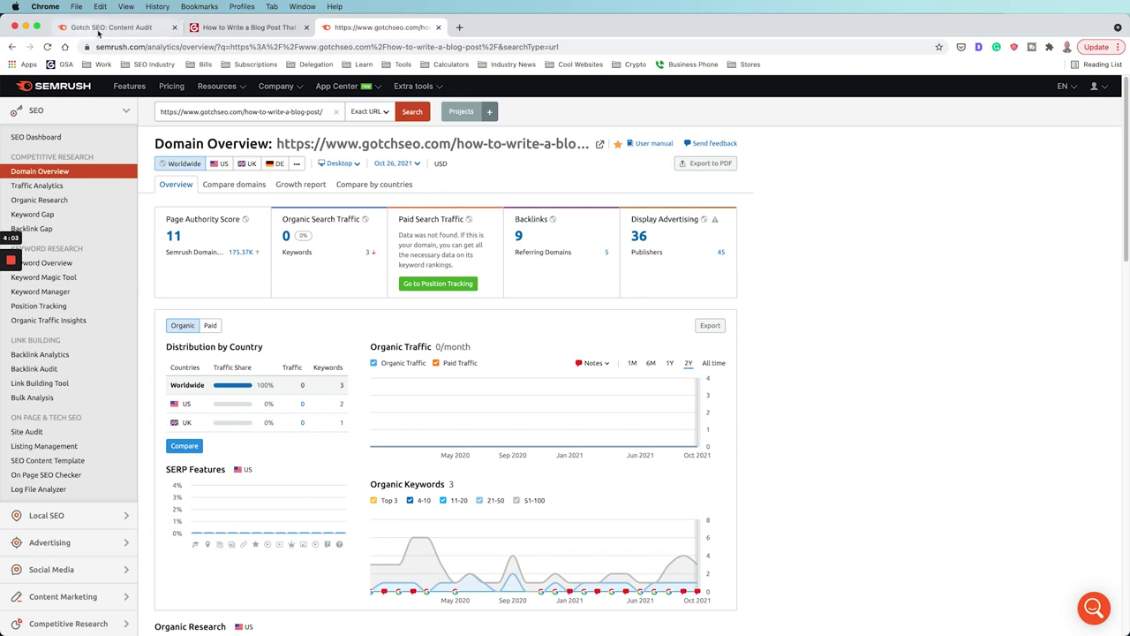
- Switch back to the Gotch SEO Content Audit and examine the traffic and search metrics of the "Rewrite or remove" pages
click(98, 28)
click(596, 261)
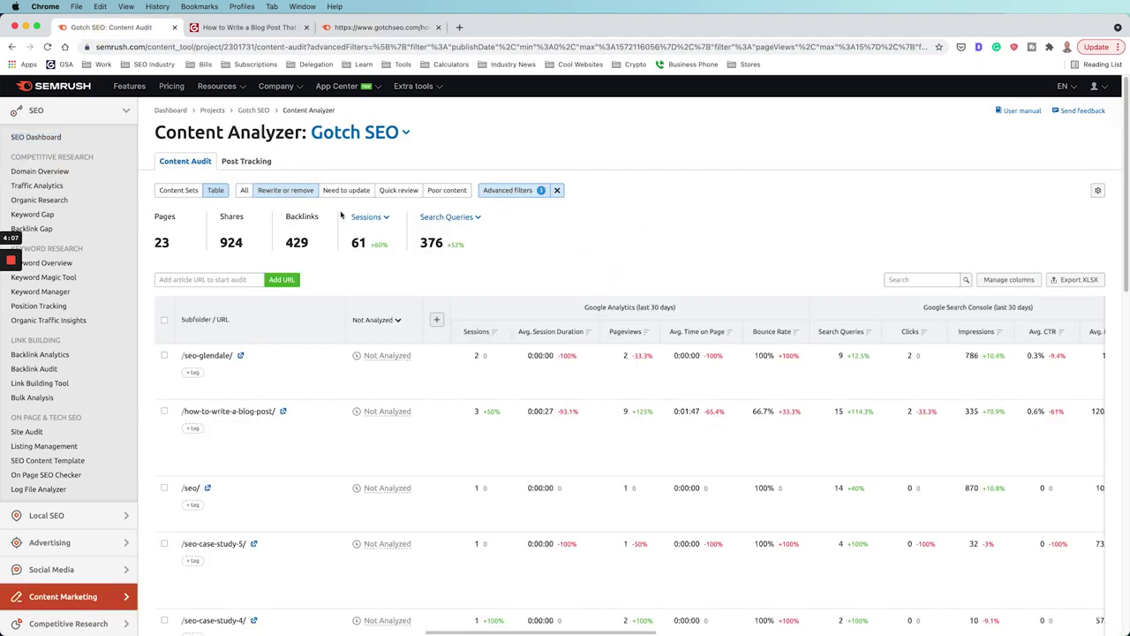
scroll(732, 481, down, 5)
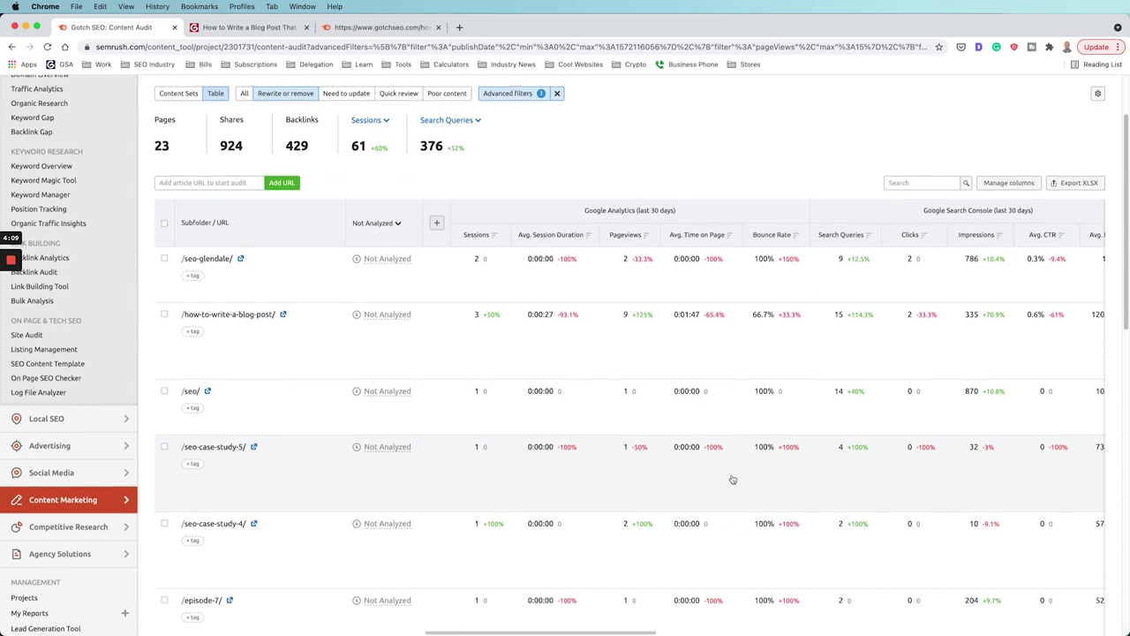
scroll(734, 486, down, 2)
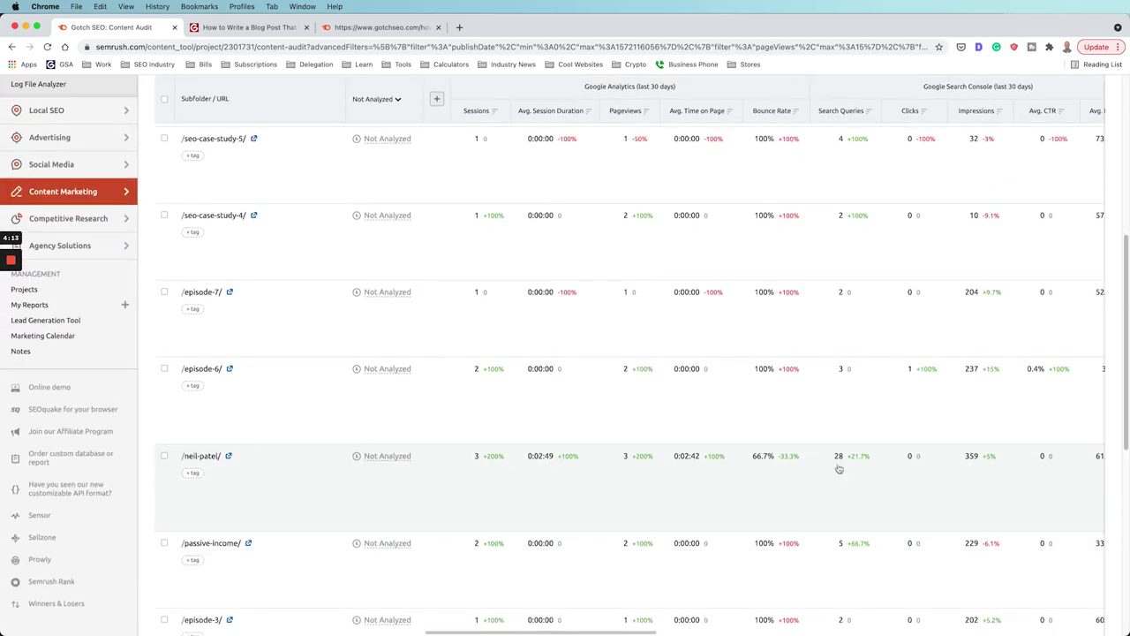
scroll(737, 461, up, 4)
scroll(706, 455, up, 3)
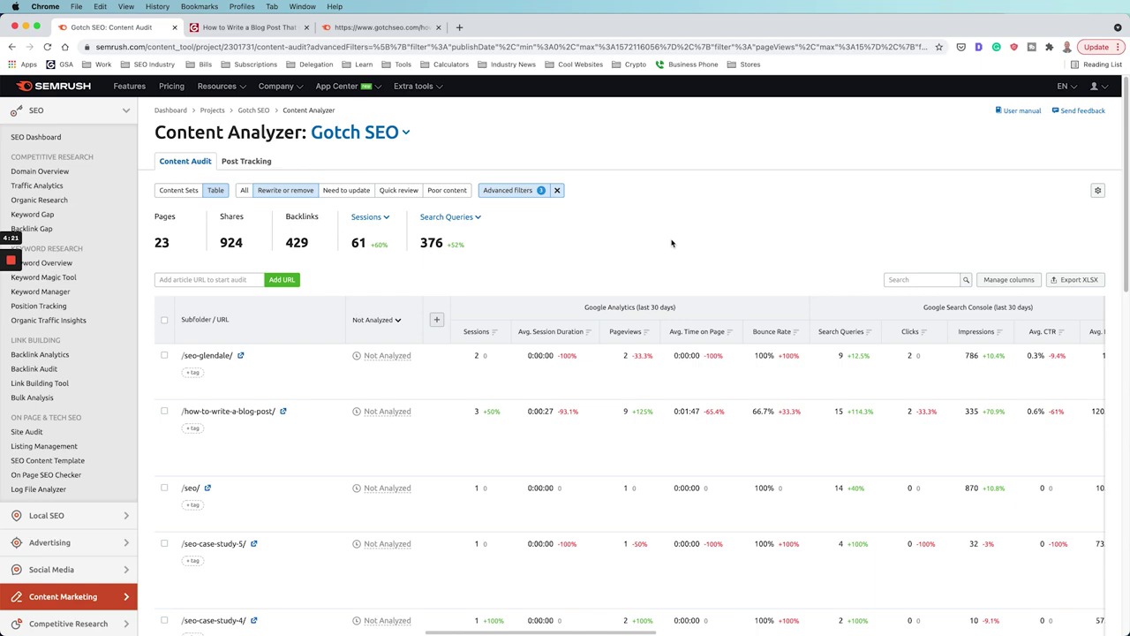
- Filter the Content Audit table to "Need to update" and look through the listed pages' metrics
click(356, 196)
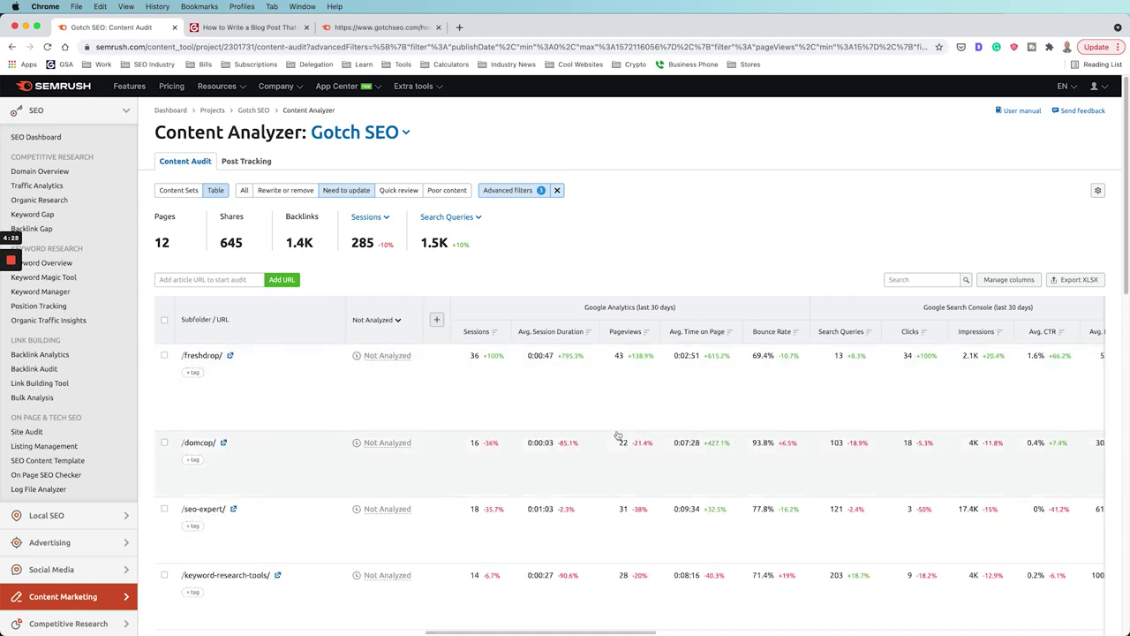
scroll(617, 436, down, 1)
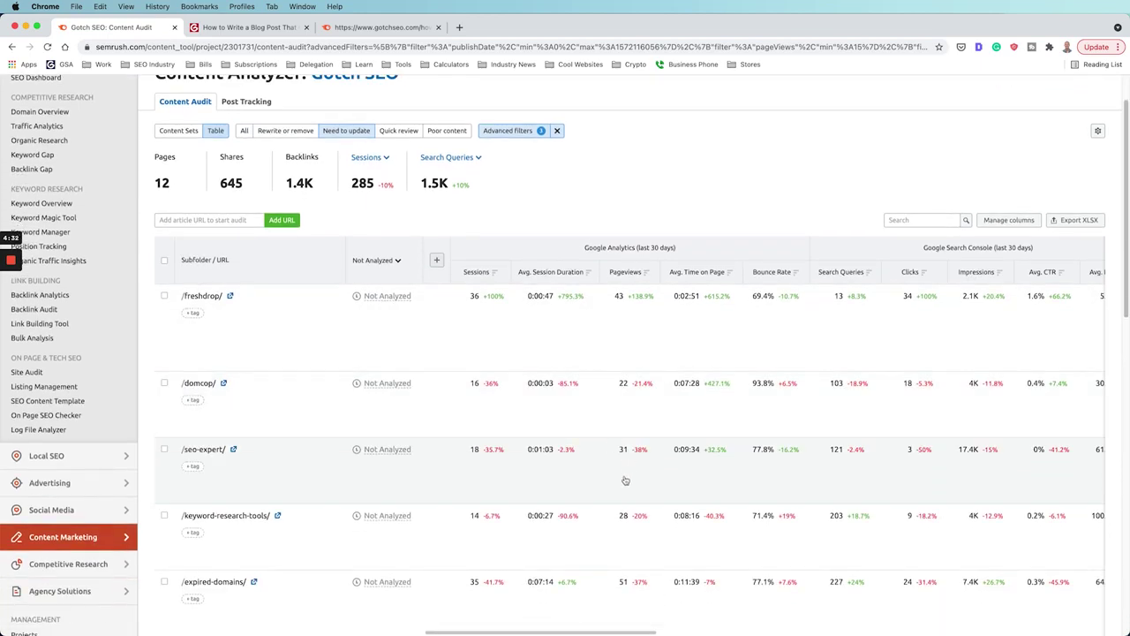
scroll(614, 450, down, 5)
scroll(615, 471, down, 3)
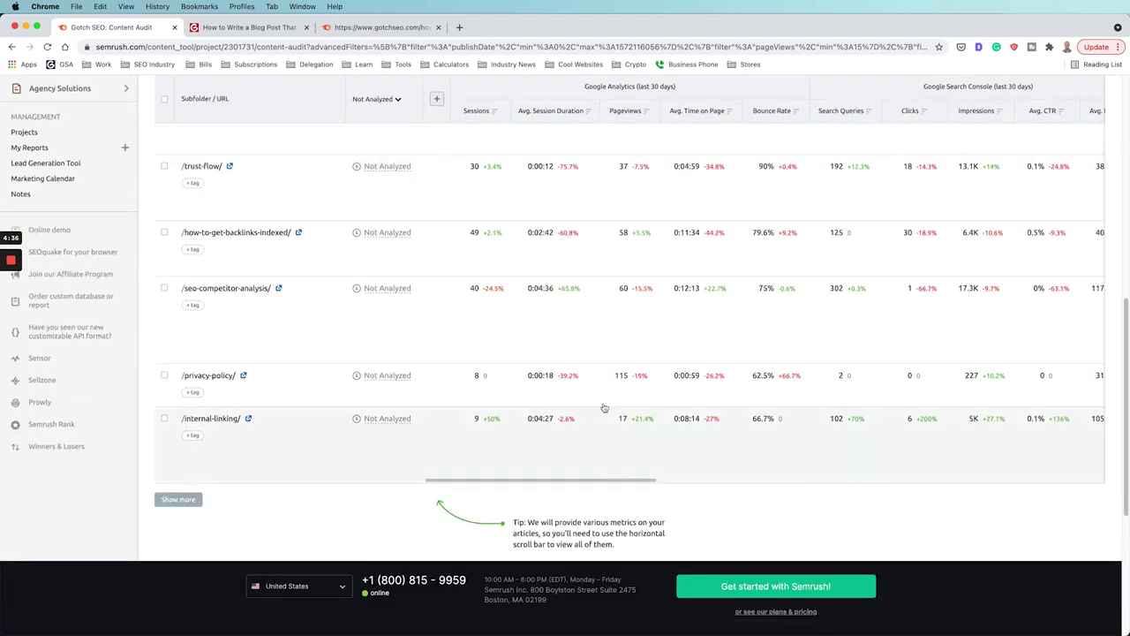
scroll(606, 424, up, 10)
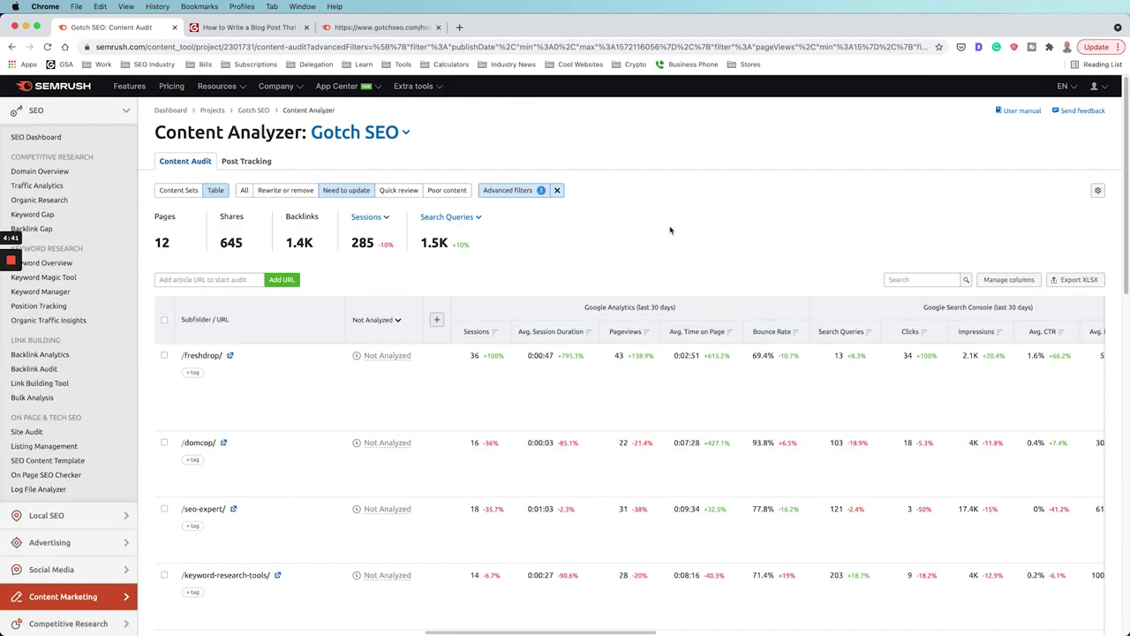
- Show the "Quick review" pages briefly, then filter the audit table to "Poor content" and look through its listed pages
click(398, 190)
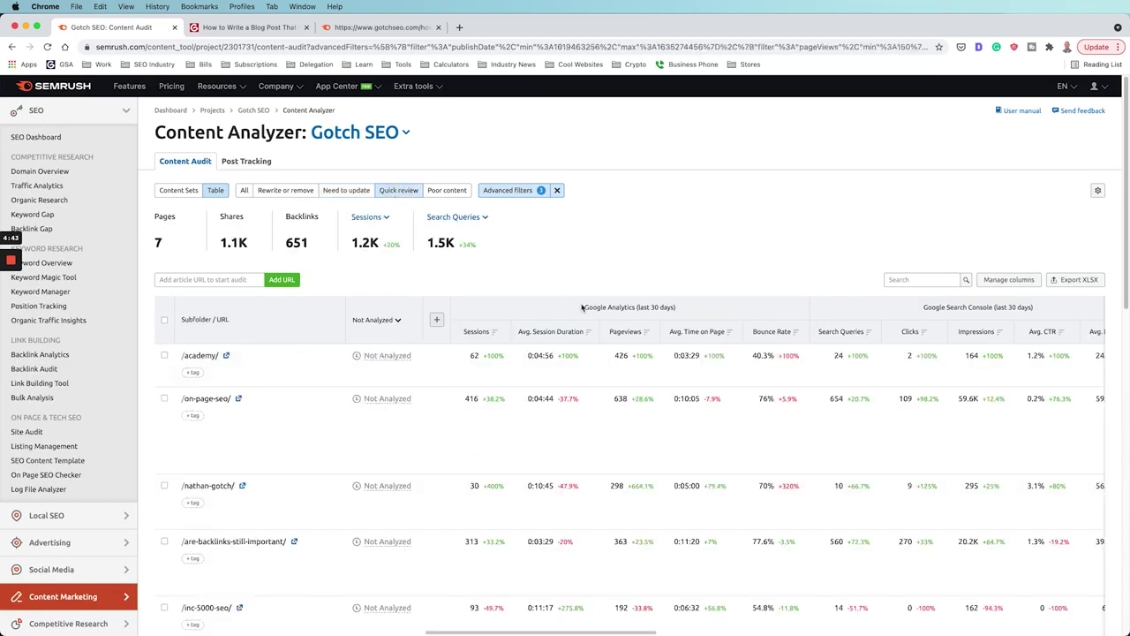
click(447, 190)
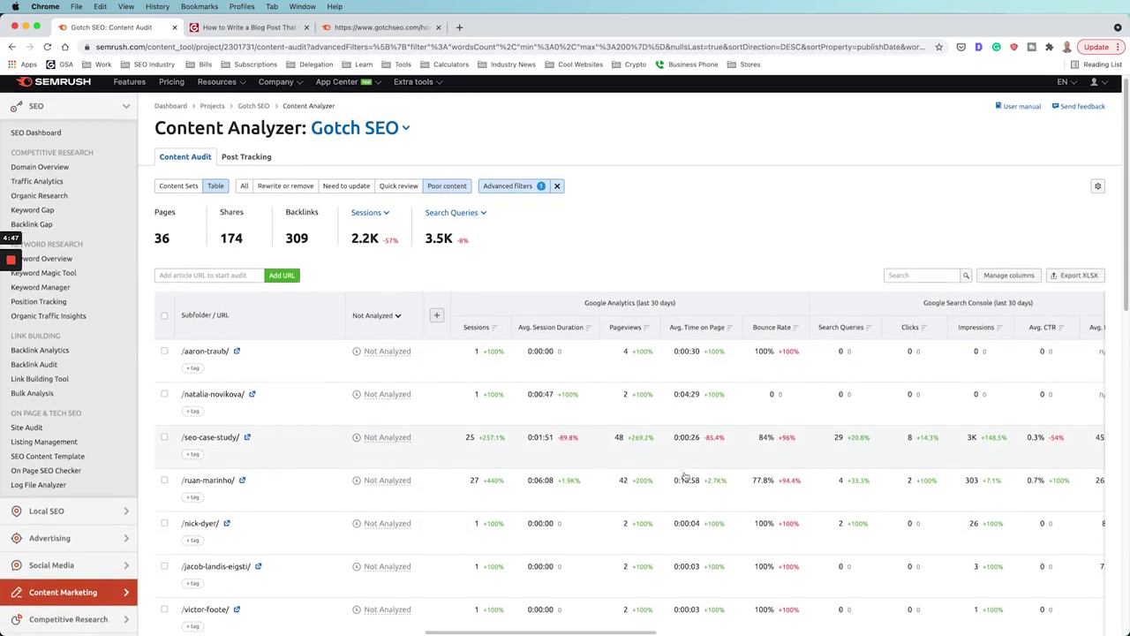
scroll(684, 477, down, 1)
scroll(600, 459, down, 3)
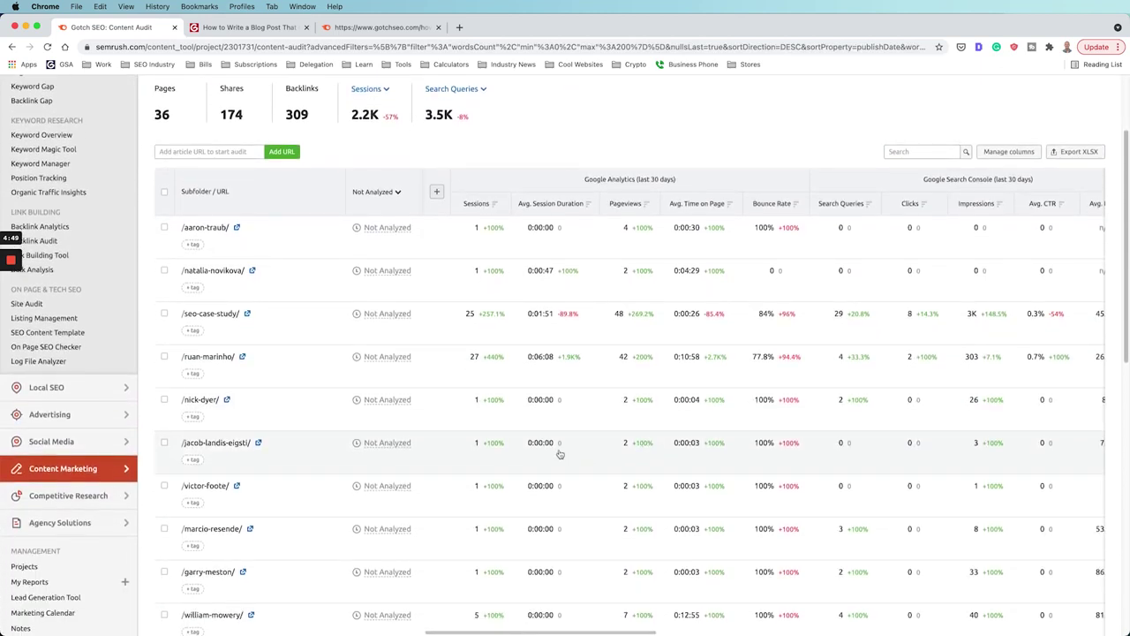
scroll(559, 452, down, 2)
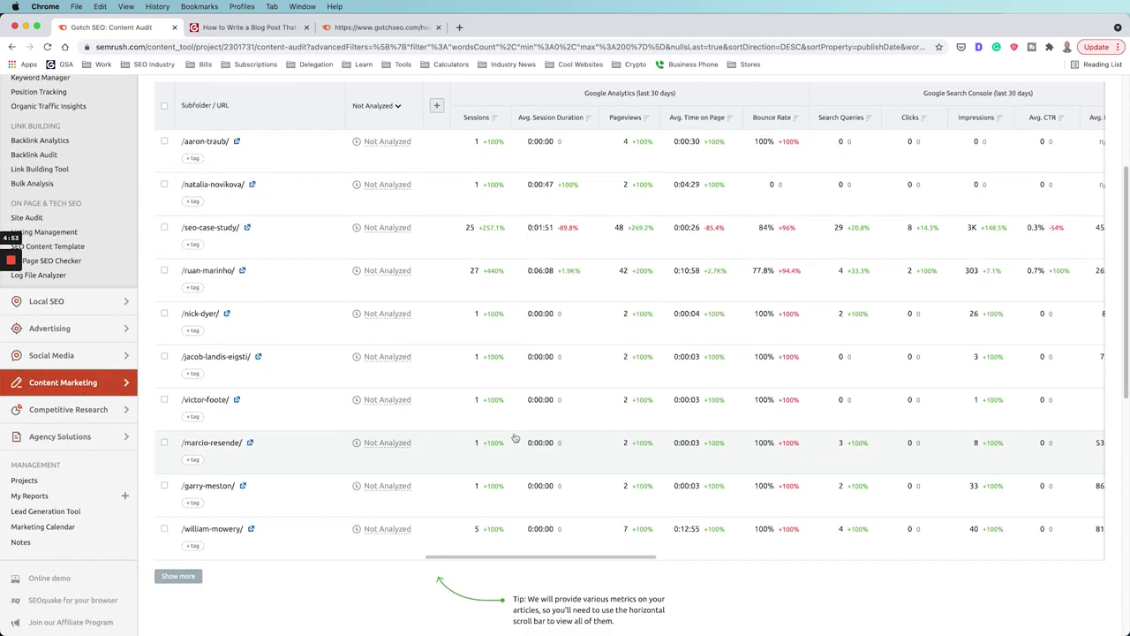
scroll(515, 437, up, 5)
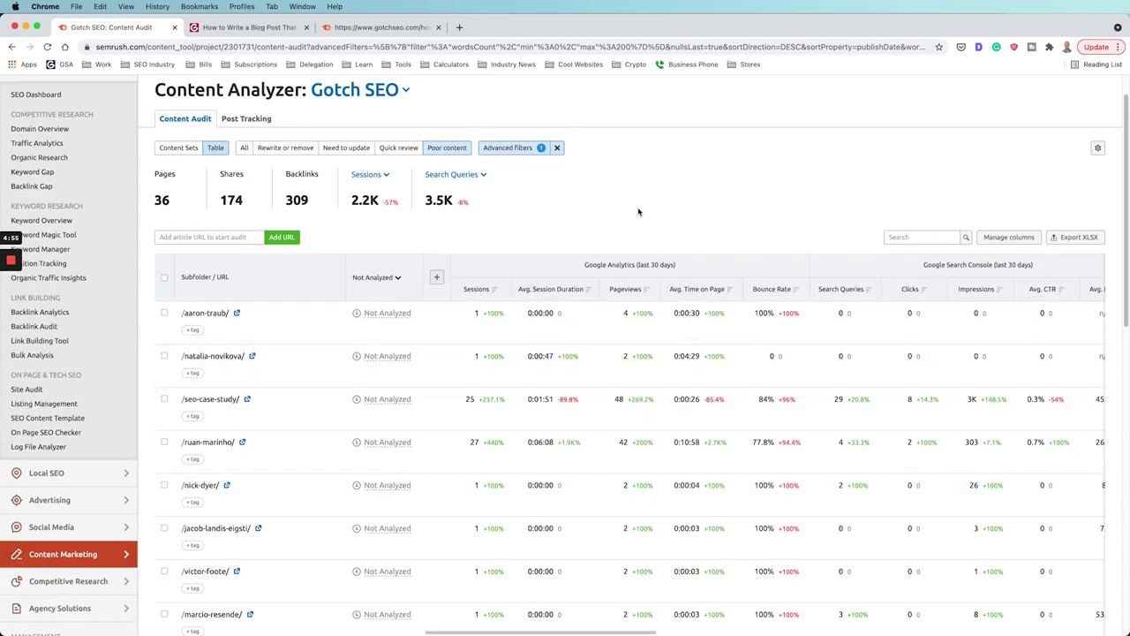
scroll(323, 302, down, 1)
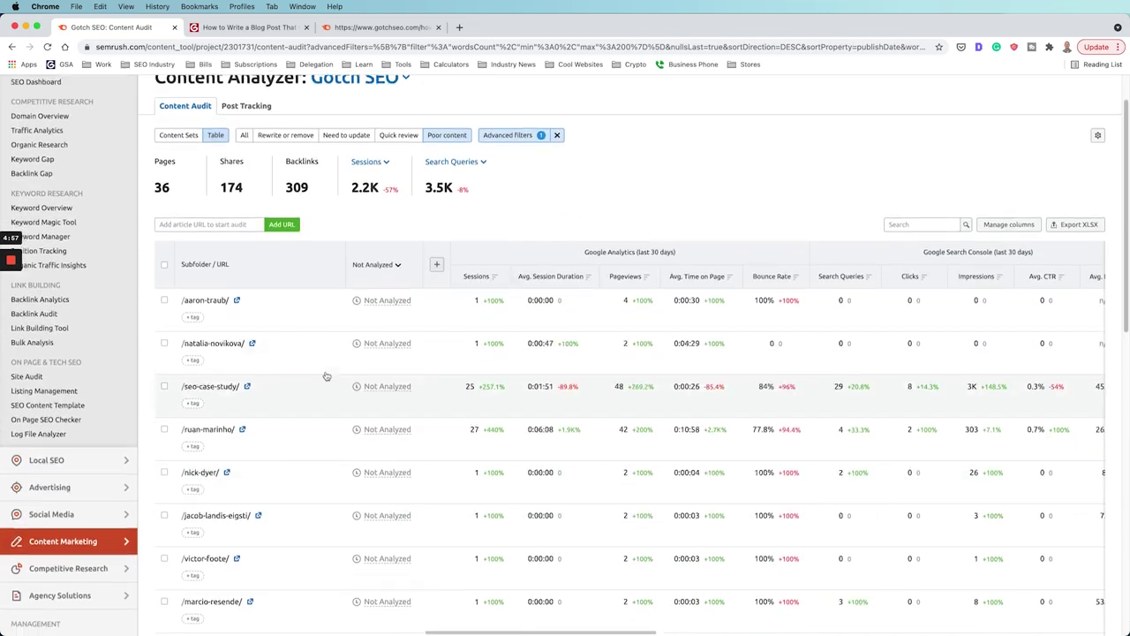
- Open the first success story in the "Poor content" list, review its content and compare it with the audit table
click(240, 297)
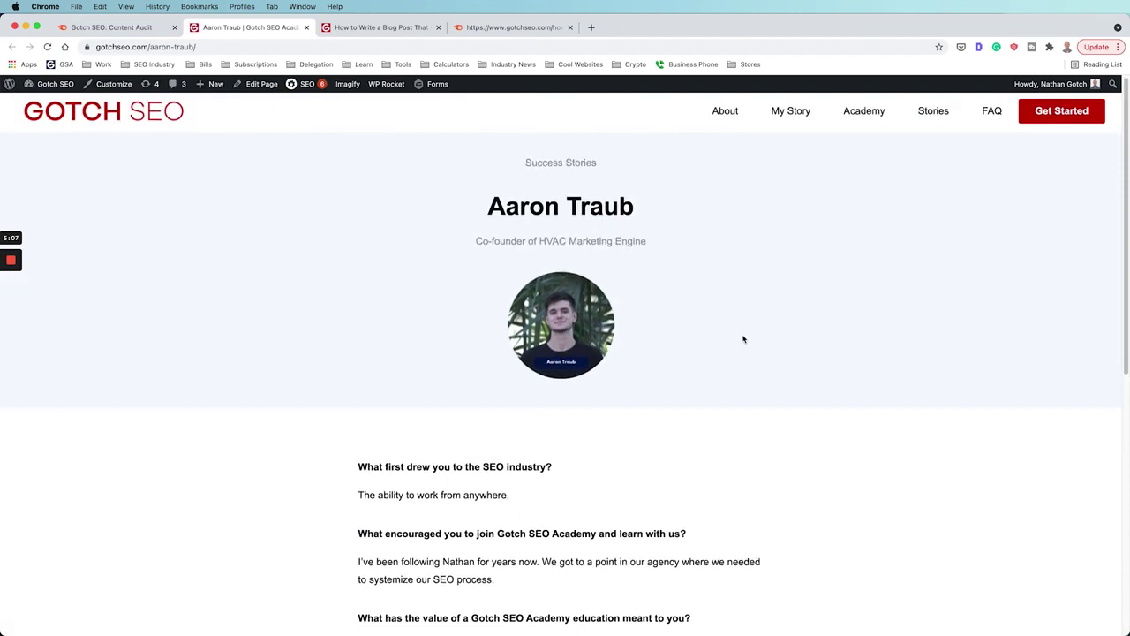
scroll(743, 339, down, 4)
scroll(843, 354, down, 1)
scroll(853, 362, up, 5)
click(151, 26)
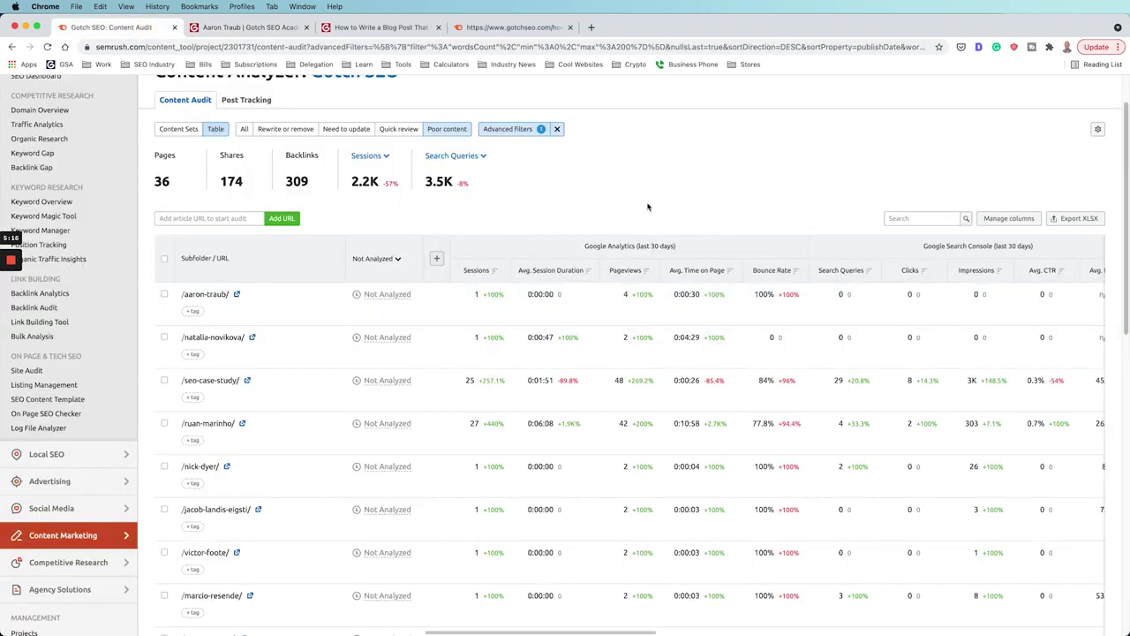
click(274, 27)
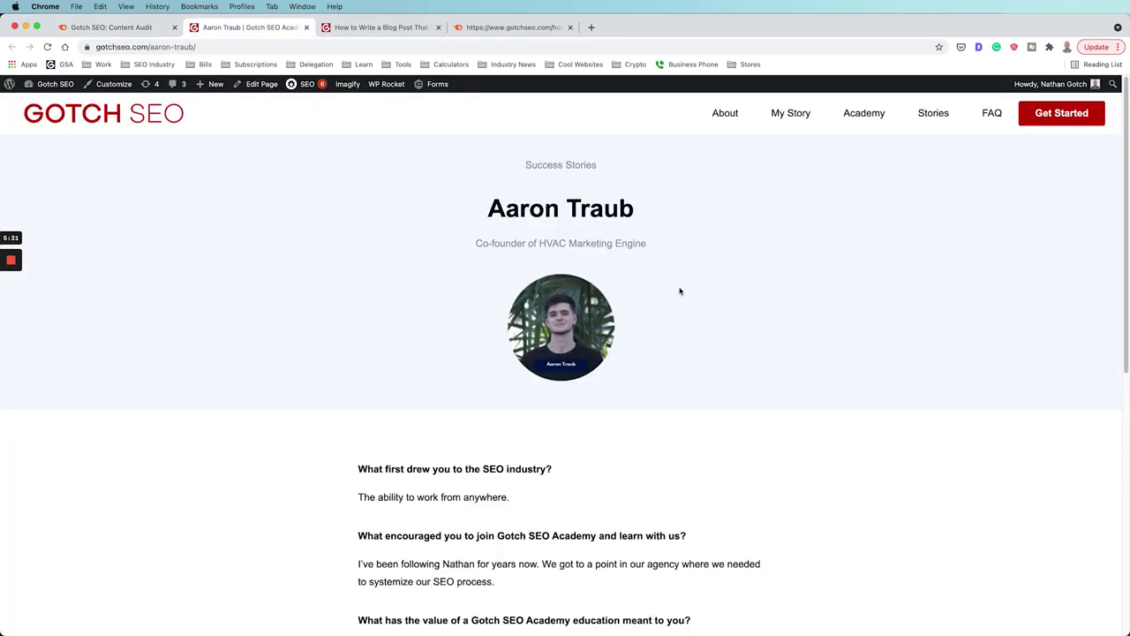
click(113, 29)
- Open the advanced filters of the Content Audit's "Poor content" list
scroll(636, 195, up, 2)
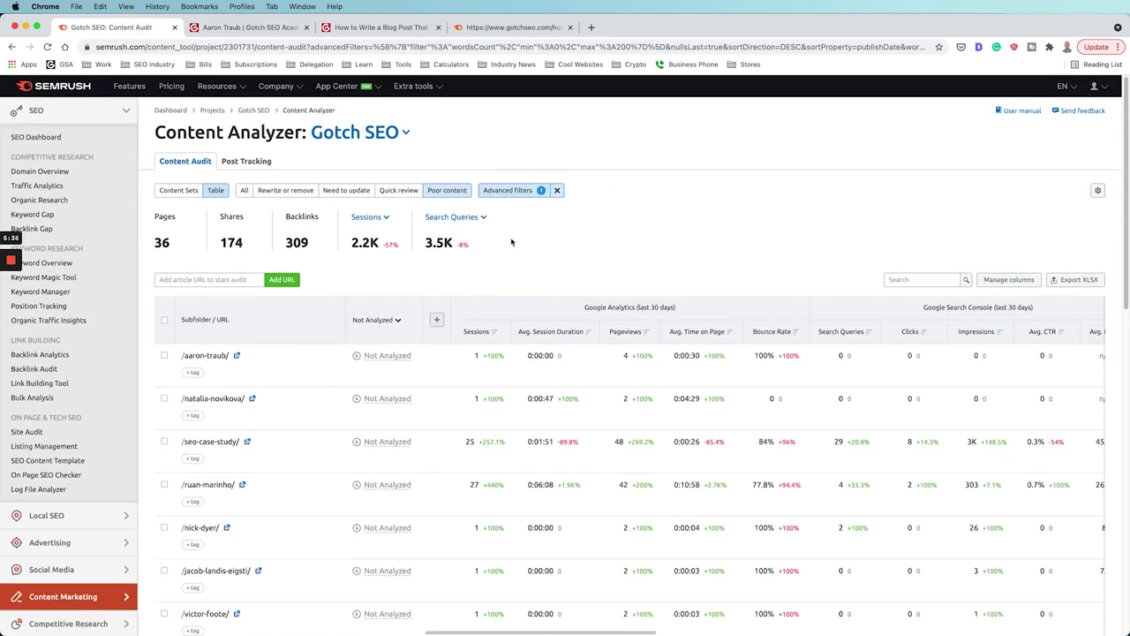
click(509, 189)
scroll(588, 284, down, 3)
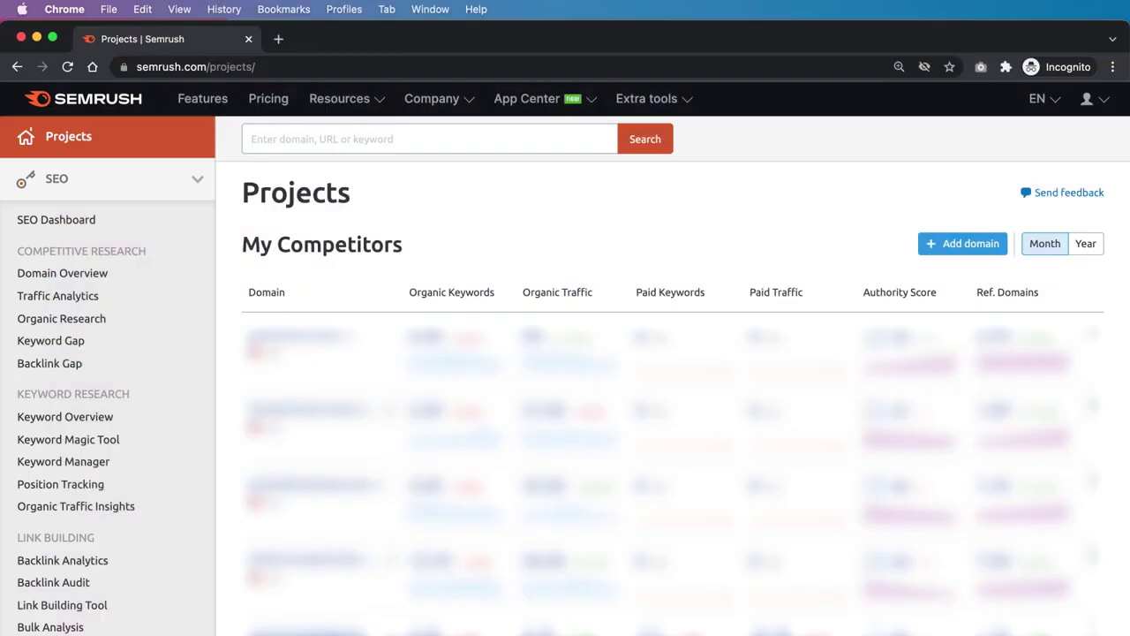
- Open the On Page SEO Checker and start its setup for the rsblawfirm.com project
scroll(212, 397, down, 5)
click(174, 464)
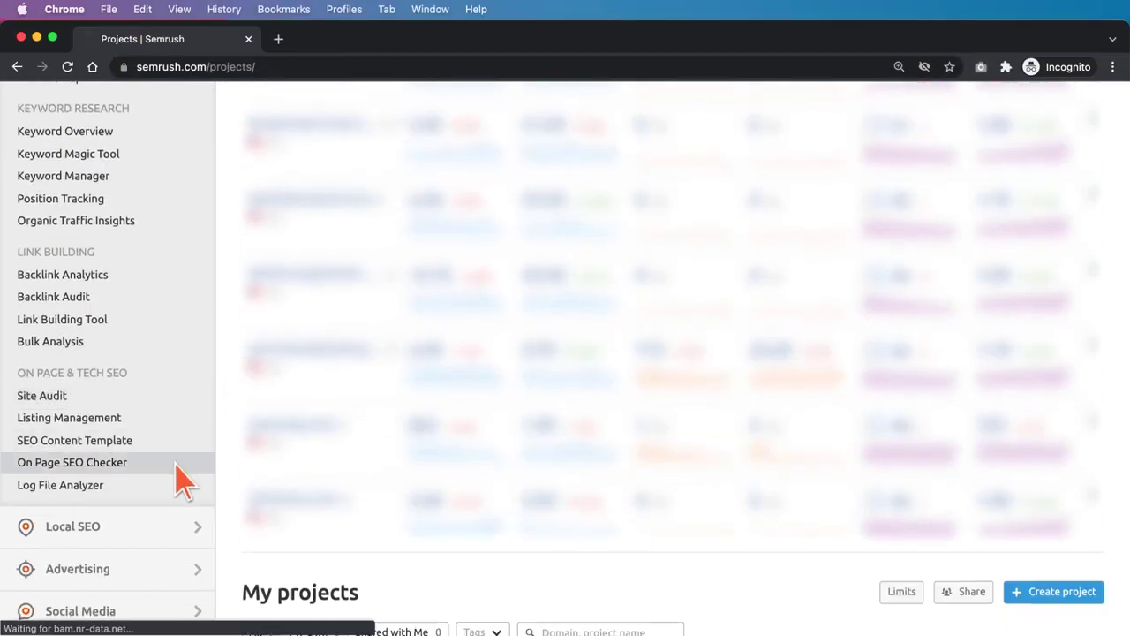
click(459, 302)
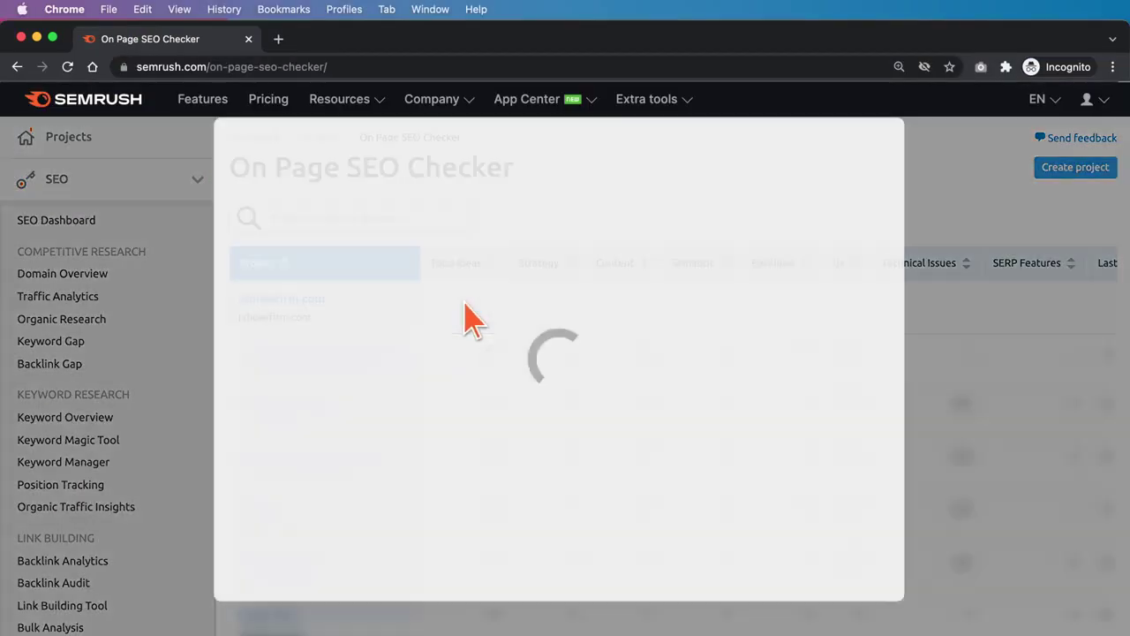
click(382, 212)
triple_click(290, 267)
text(https://www.rsblawfirm.com/st-louis-personal-injury-attorneys/)
click(641, 270)
text(st louis personal injury lawyer)
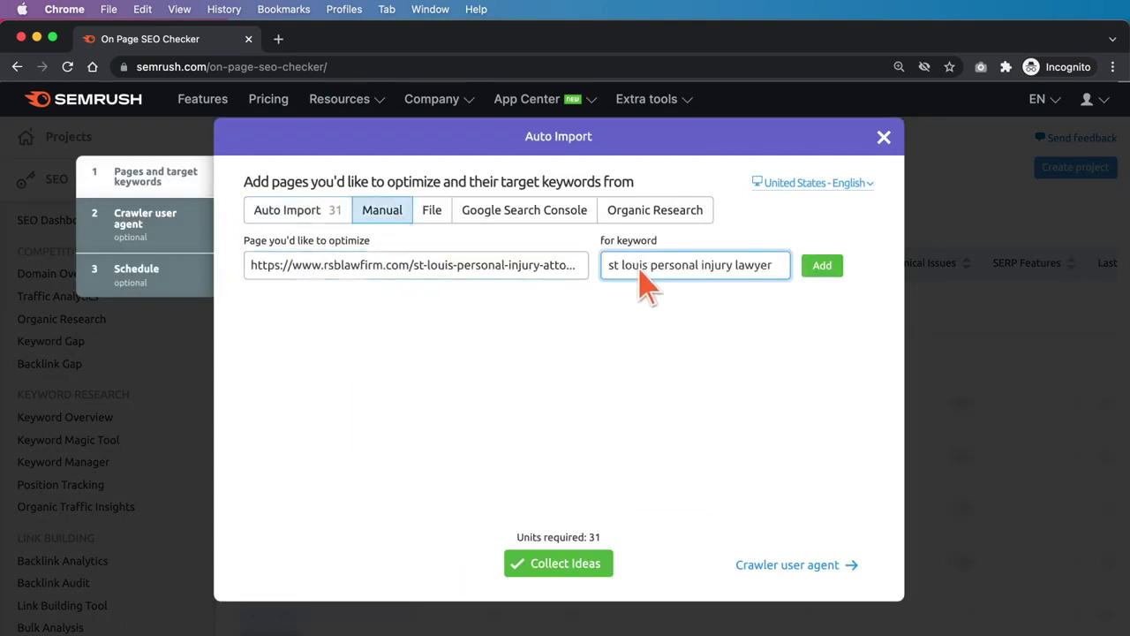
click(598, 561)
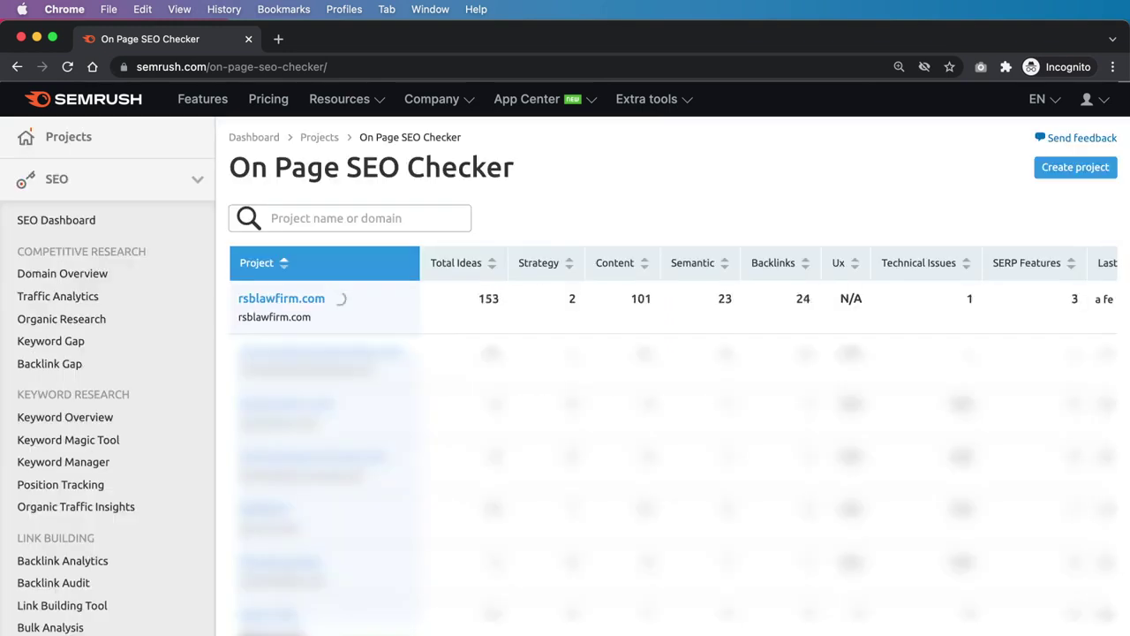
- Open the On Page SEO Checker results for rsblawfirm.com and examine the total ideas and top pages to optimize
click(311, 303)
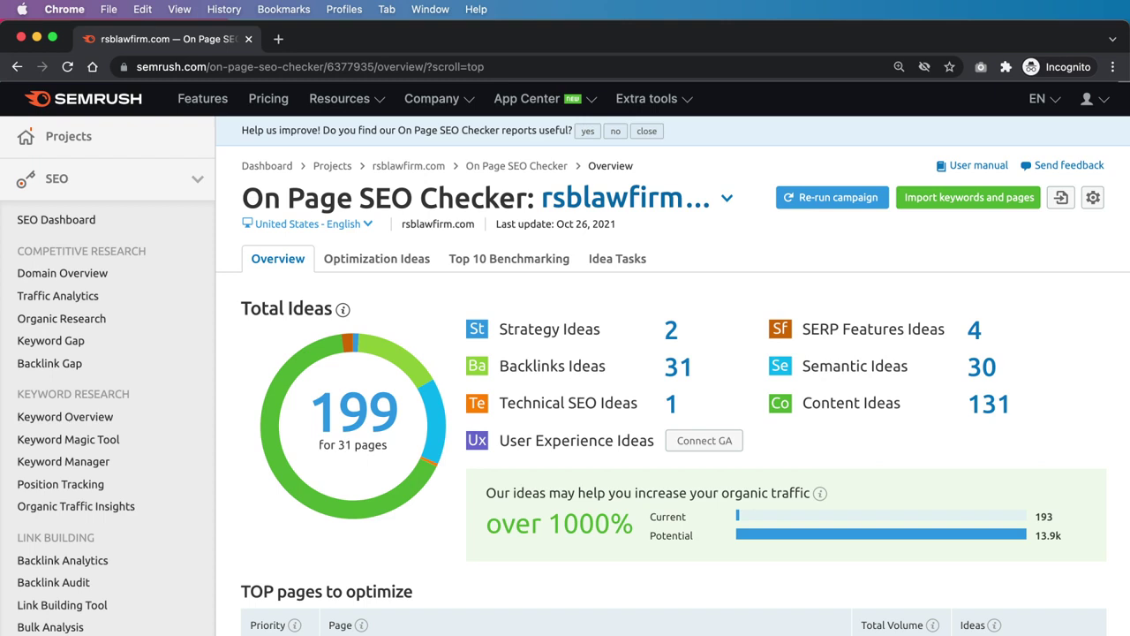
scroll(565, 359, down, 2)
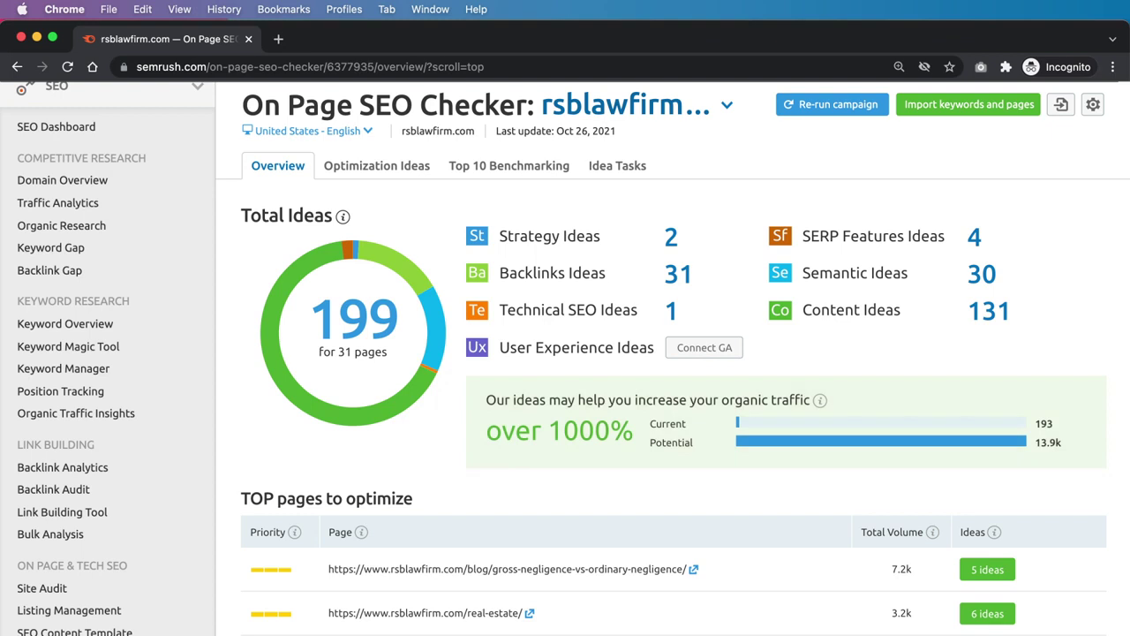
scroll(565, 358, down, 3)
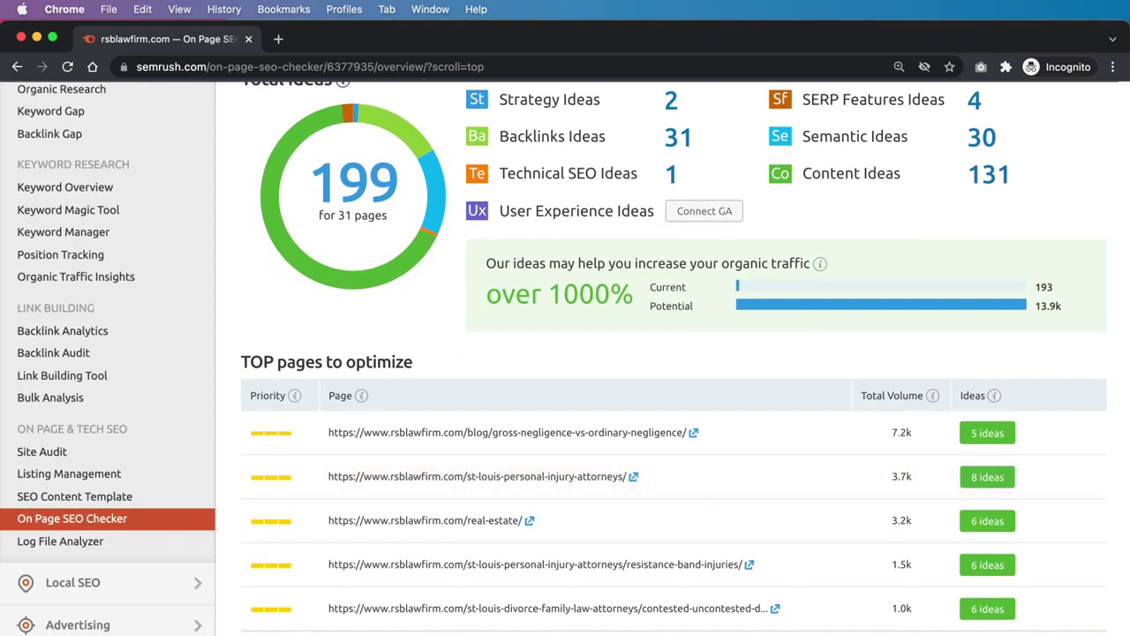
- Open the optimization ideas for the /st-louis-personal-injury-attorneys/ page and review its strategy, SERP features and content suggestions
click(999, 485)
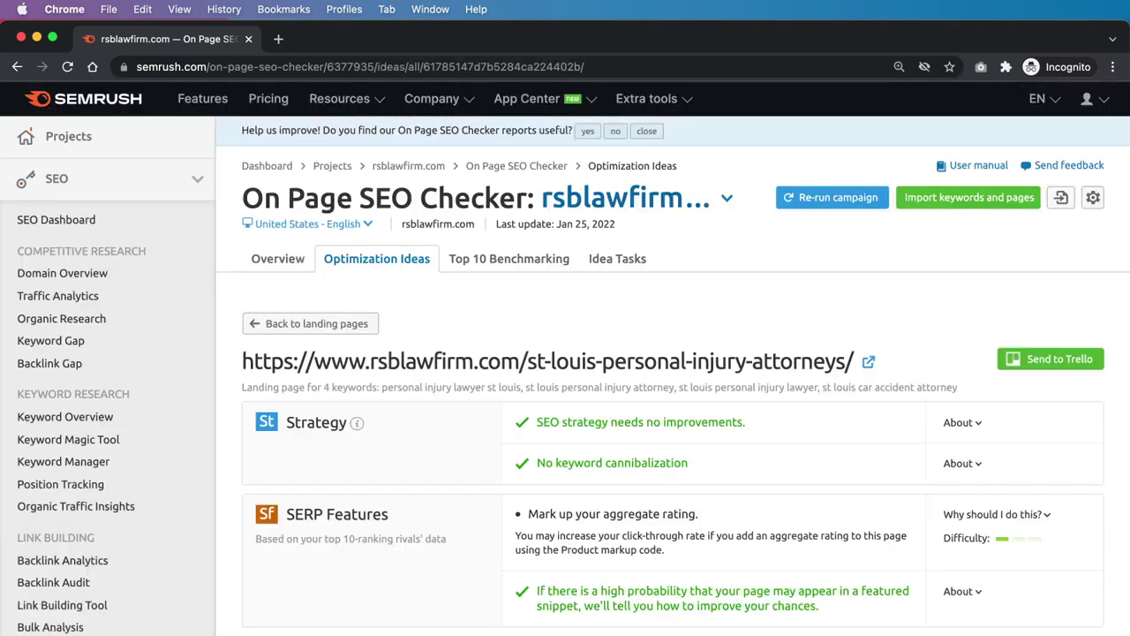
scroll(565, 358, down, 5)
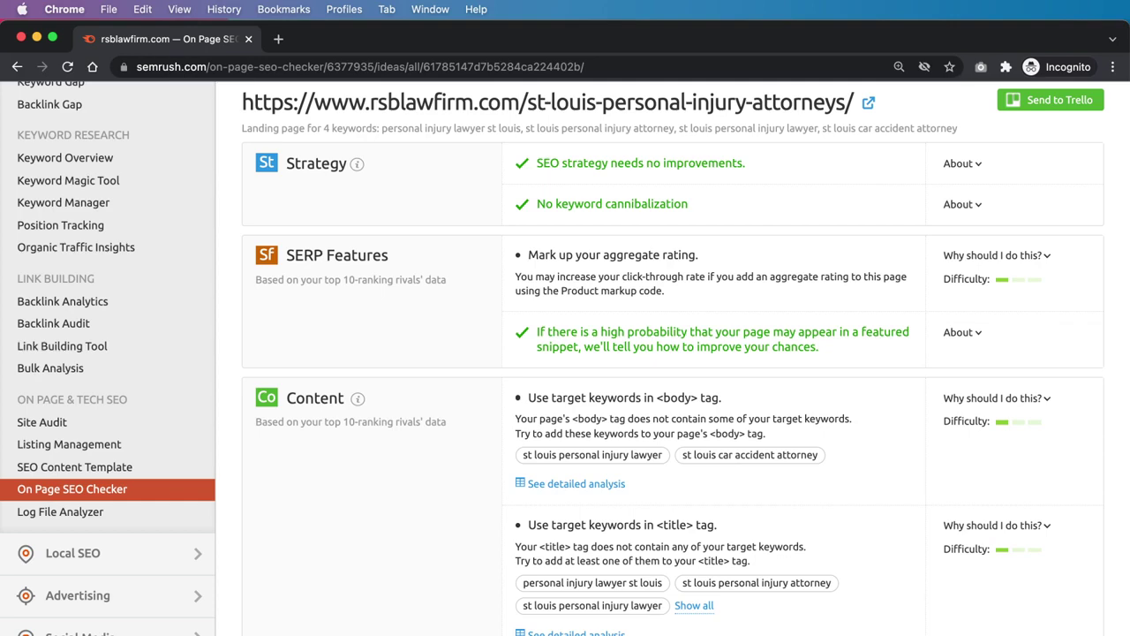
scroll(671, 442, down, 4)
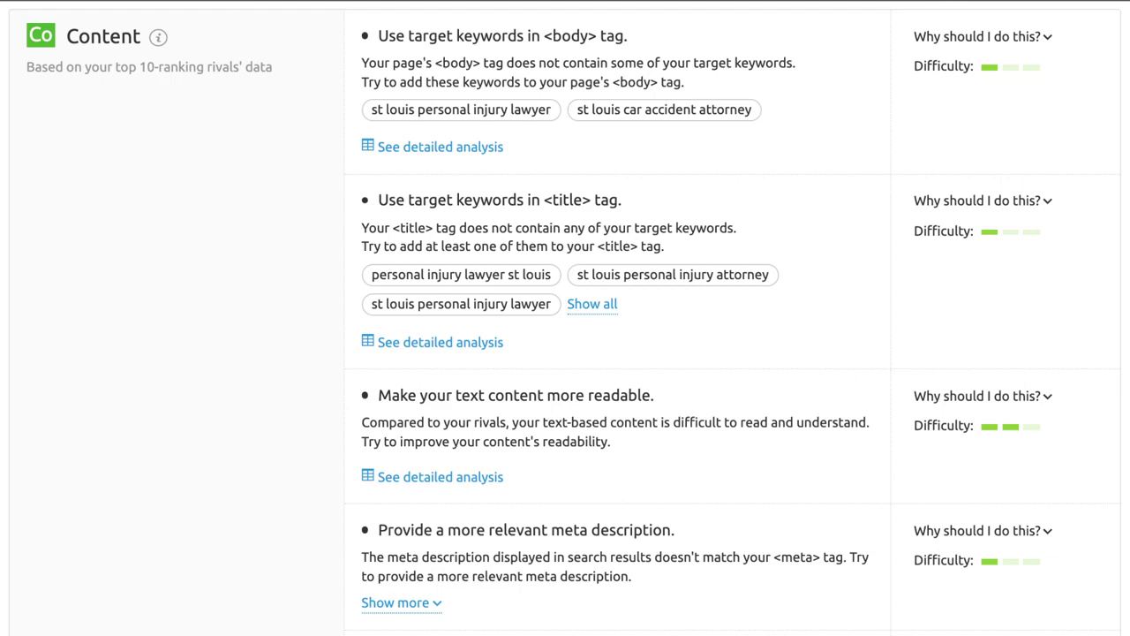
scroll(565, 318, down, 10)
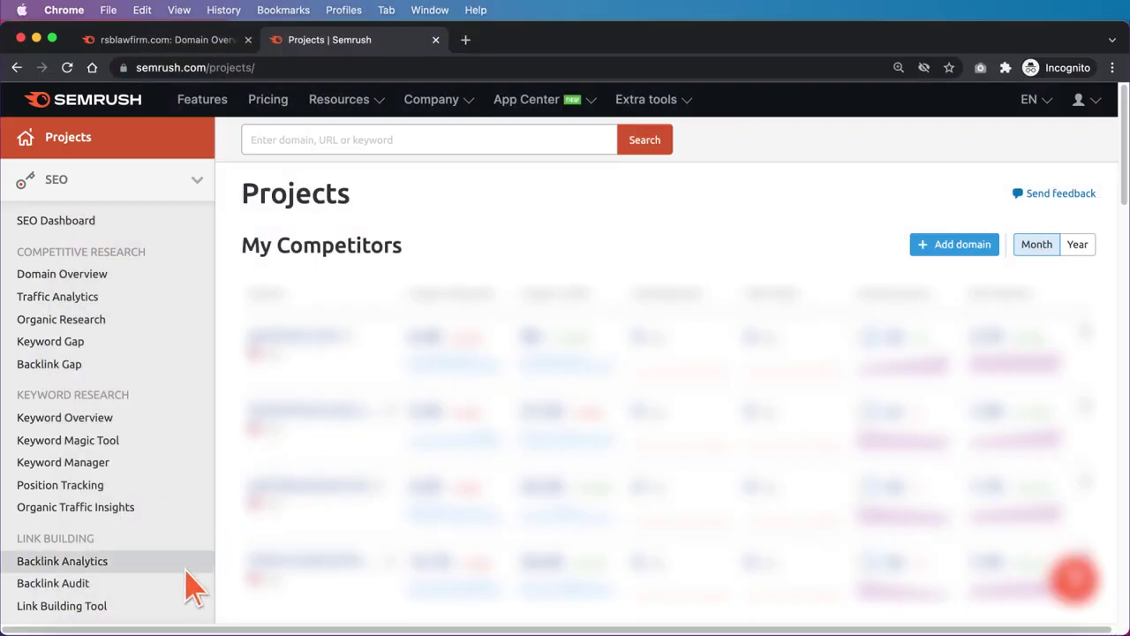
- Set up and start a Backlink Audit for the rsblawfirm.com project with the root domain as campaign scope
click(184, 582)
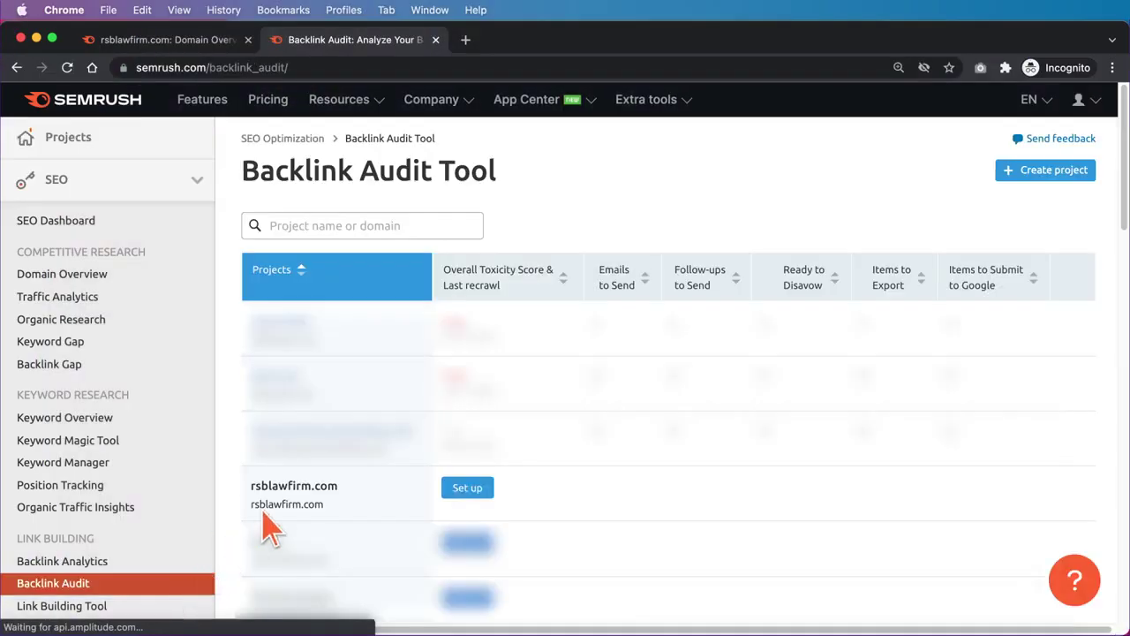
click(468, 491)
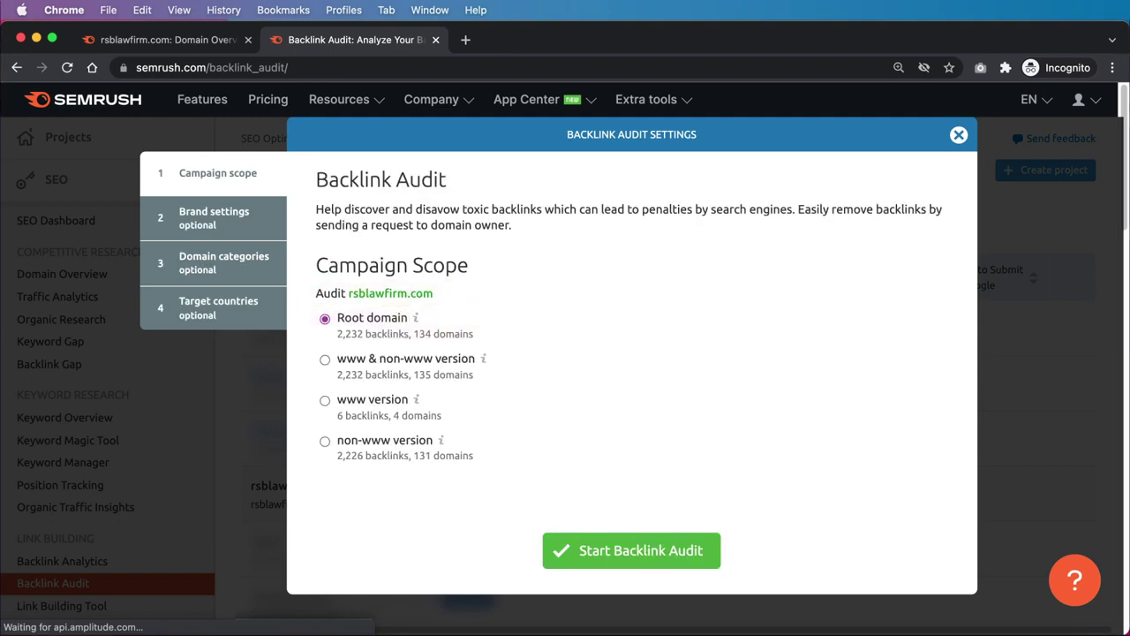
click(613, 555)
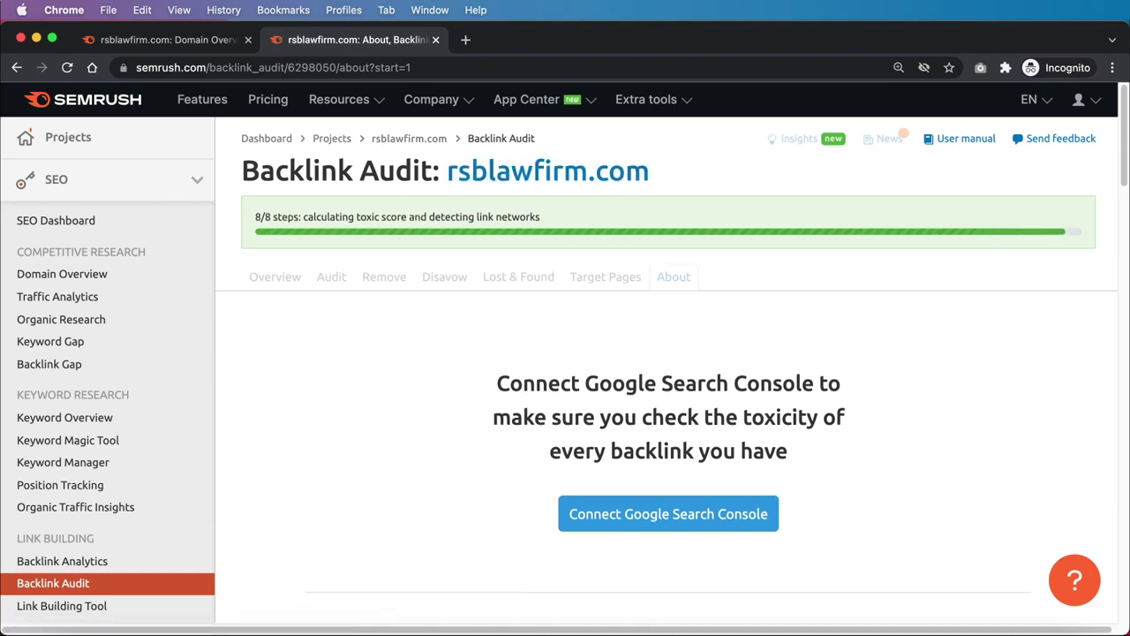
- Open the full backlinks list from rsblawfirm.com's Domain Overview and skim the linking pages, anchors and target URLs
click(206, 49)
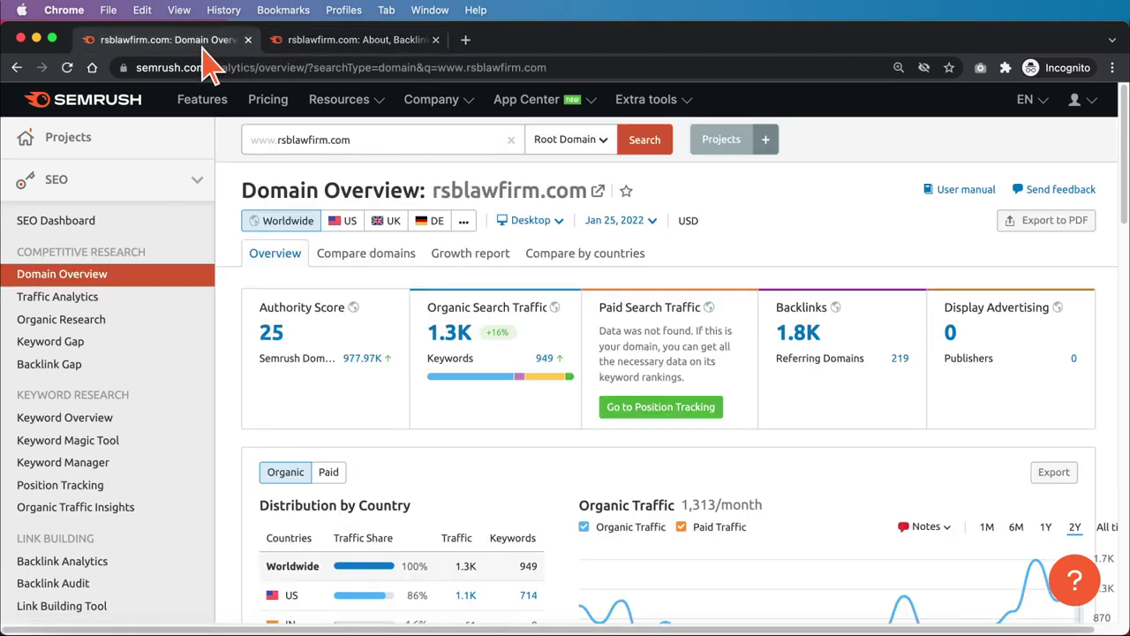
click(804, 339)
scroll(804, 340, down, 10)
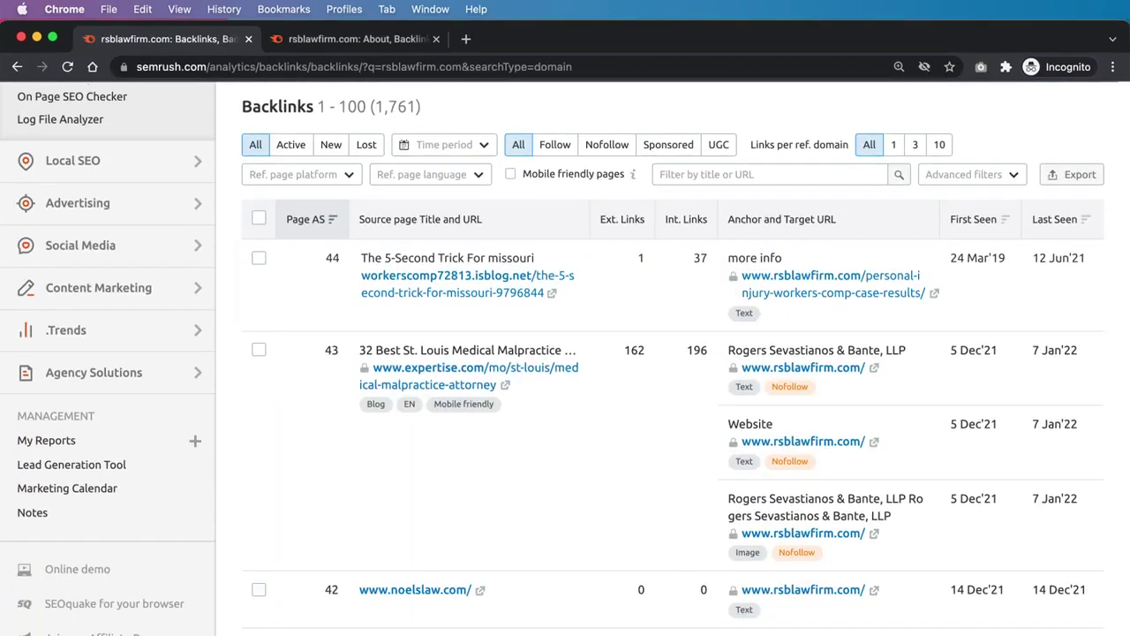
scroll(673, 358, down, 15)
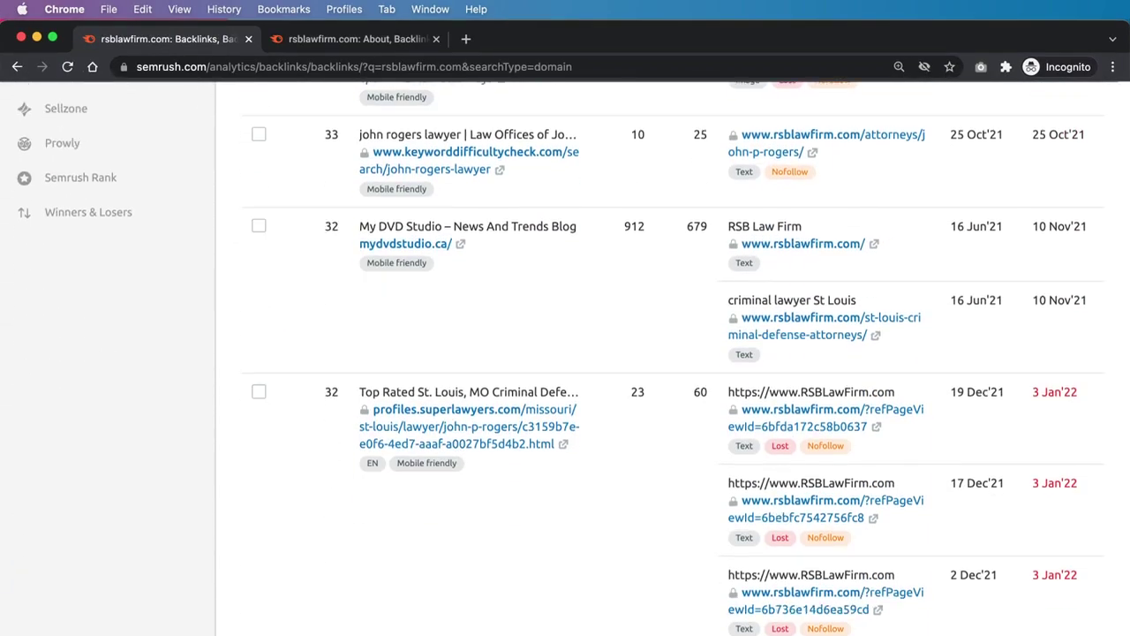
scroll(672, 358, down, 10)
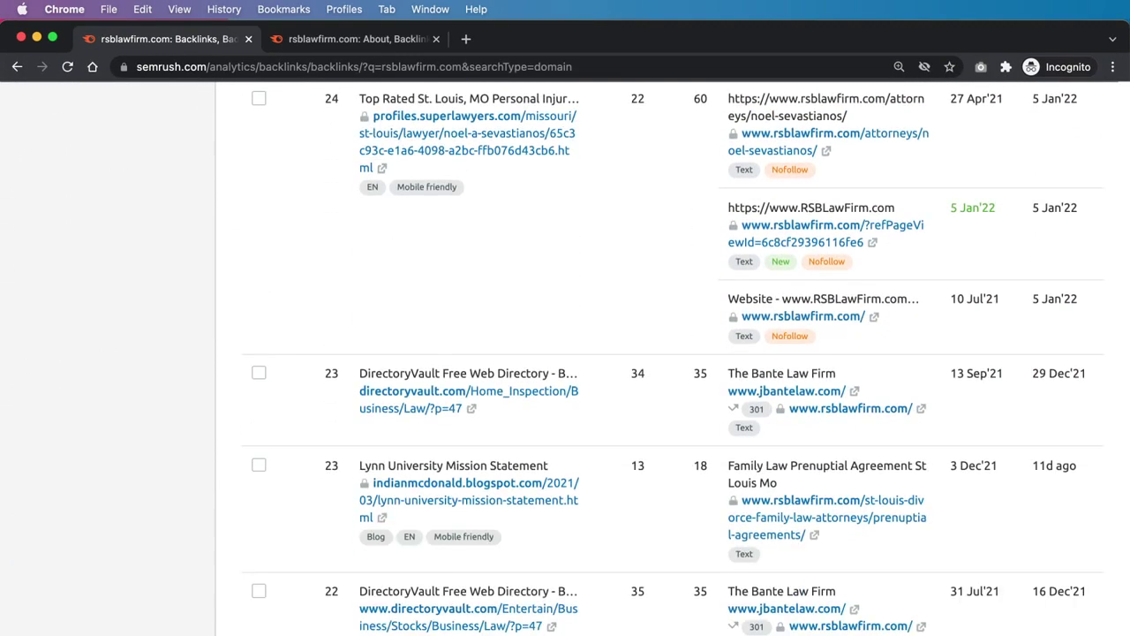
scroll(673, 359, down, 10)
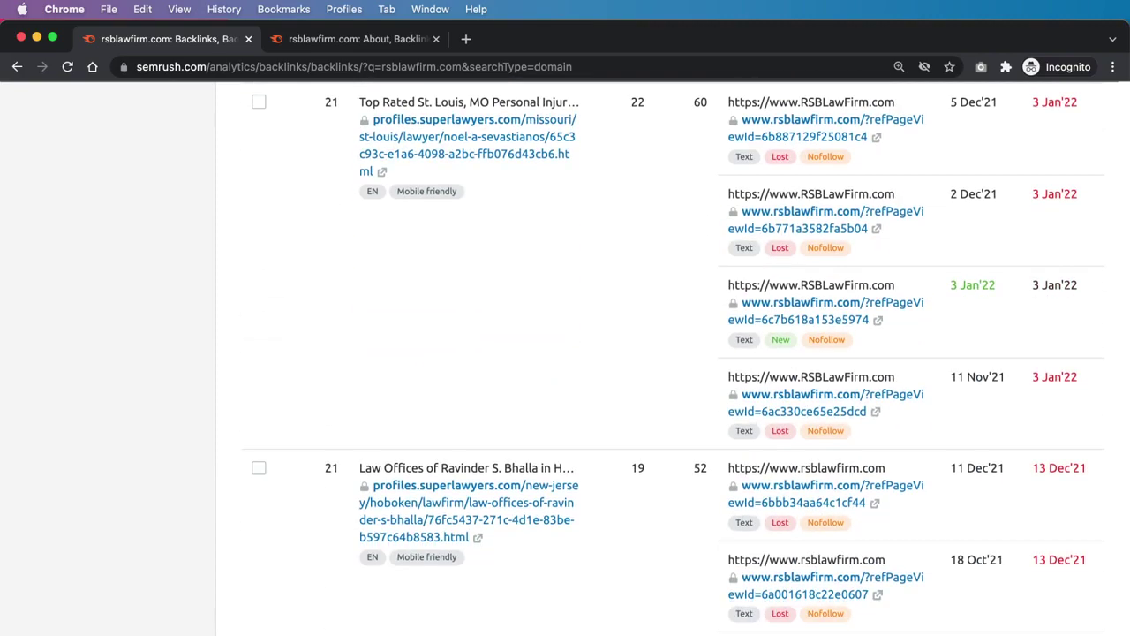
scroll(672, 359, up, 20)
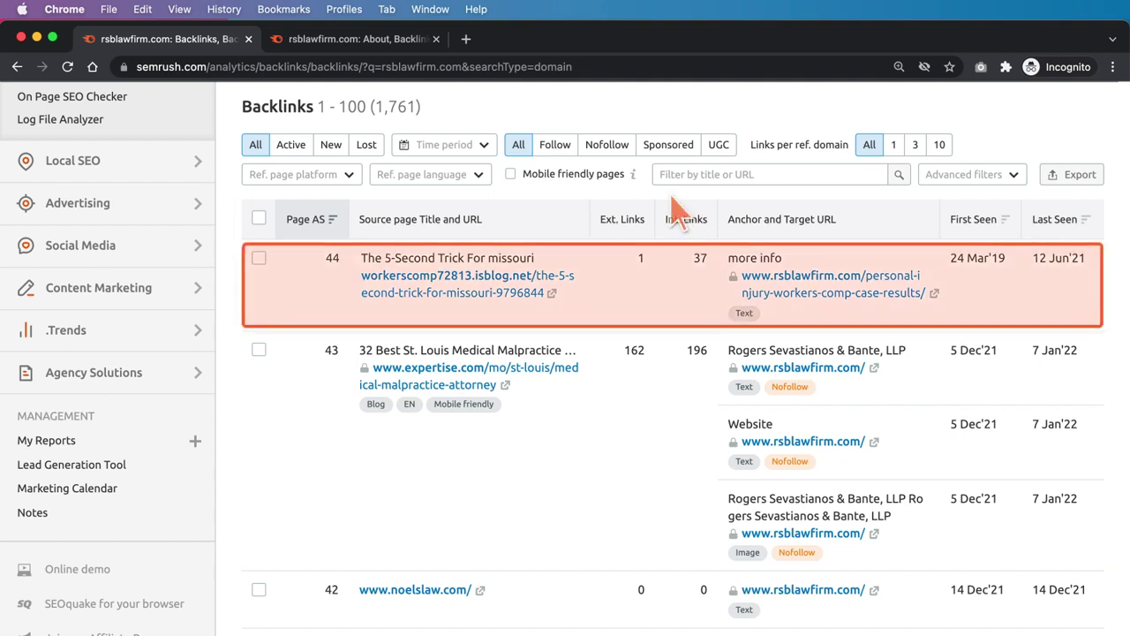
- Open the source page of the workerscomp72813.isblog.net backlink, inspect its content, and return to the backlinks list
click(552, 294)
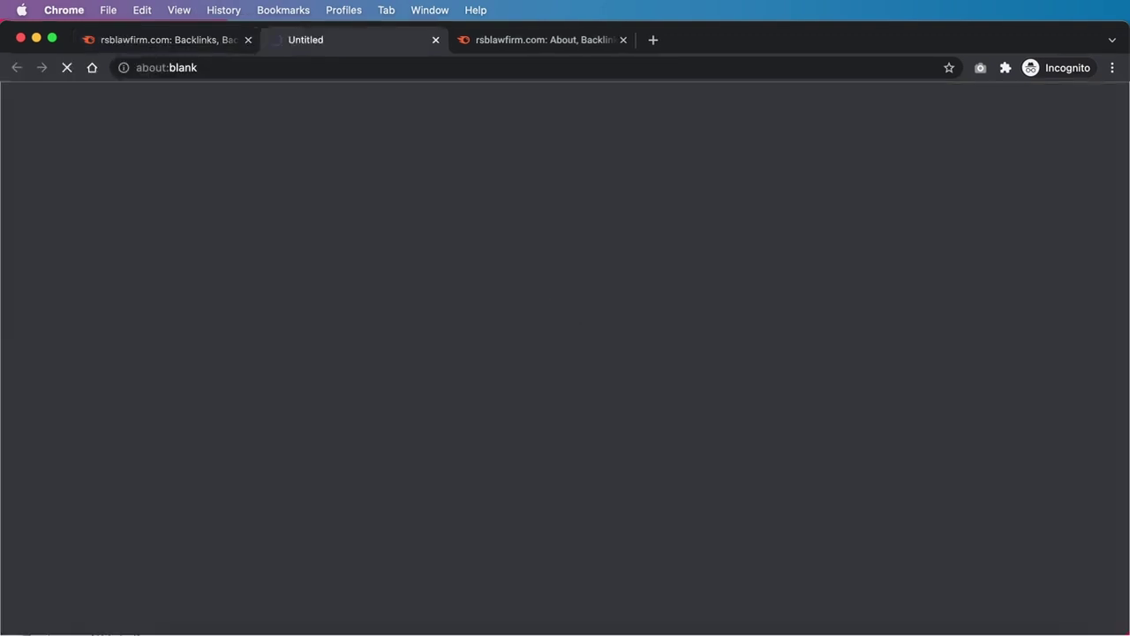
scroll(565, 353, down, 5)
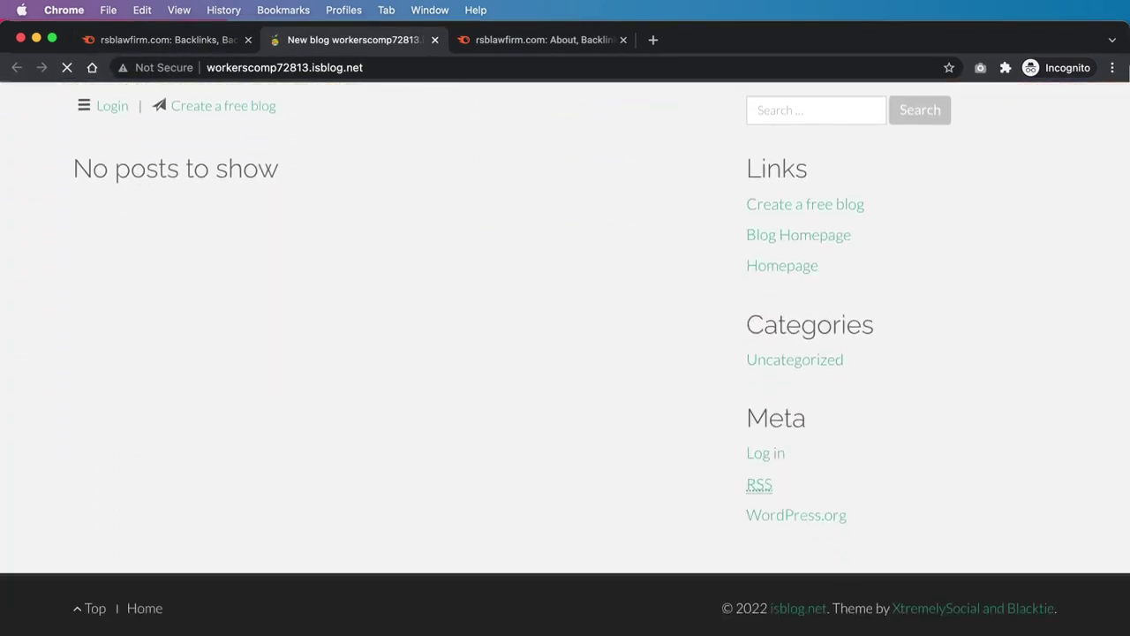
scroll(565, 353, up, 5)
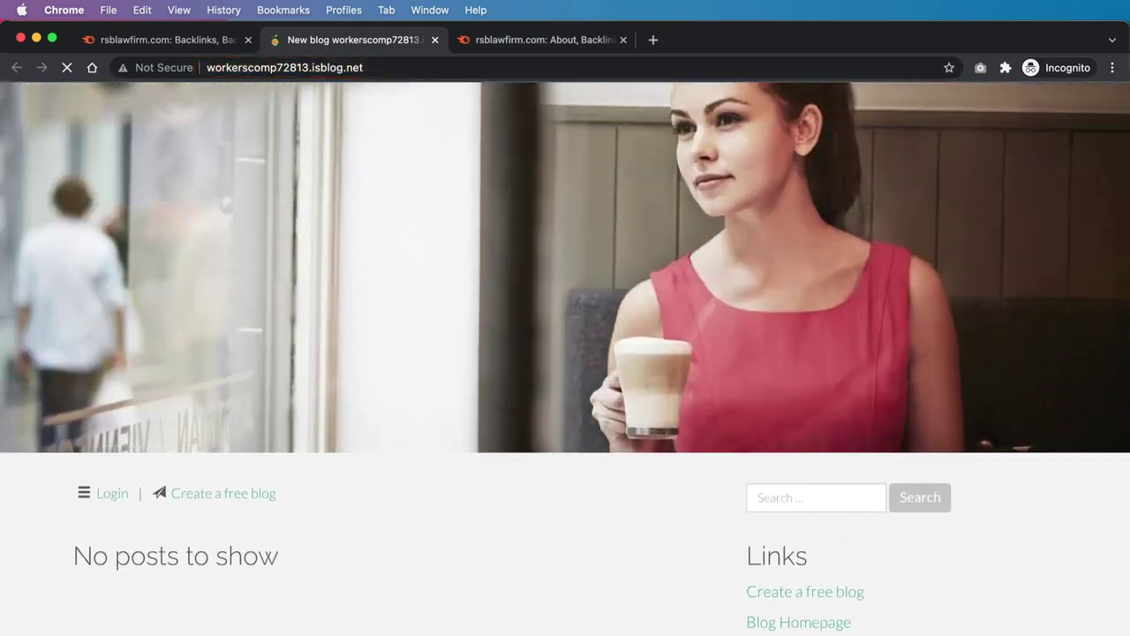
click(215, 40)
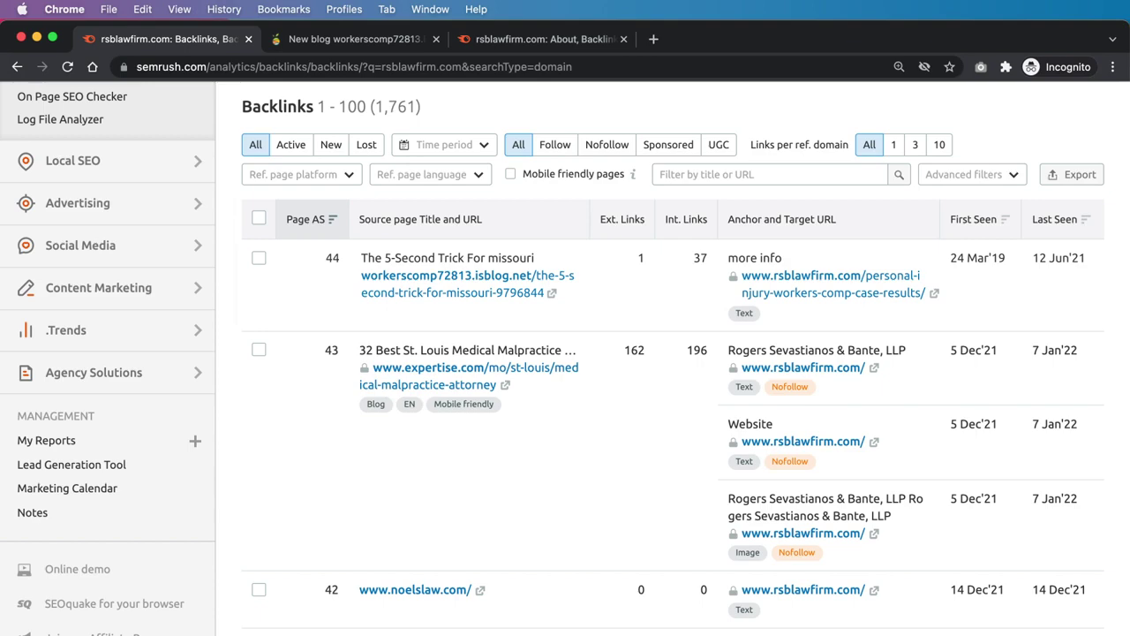
- Check the progress of the rsblawfirm.com Backlink Audit and return to the backlinks list
scroll(565, 353, down, 10)
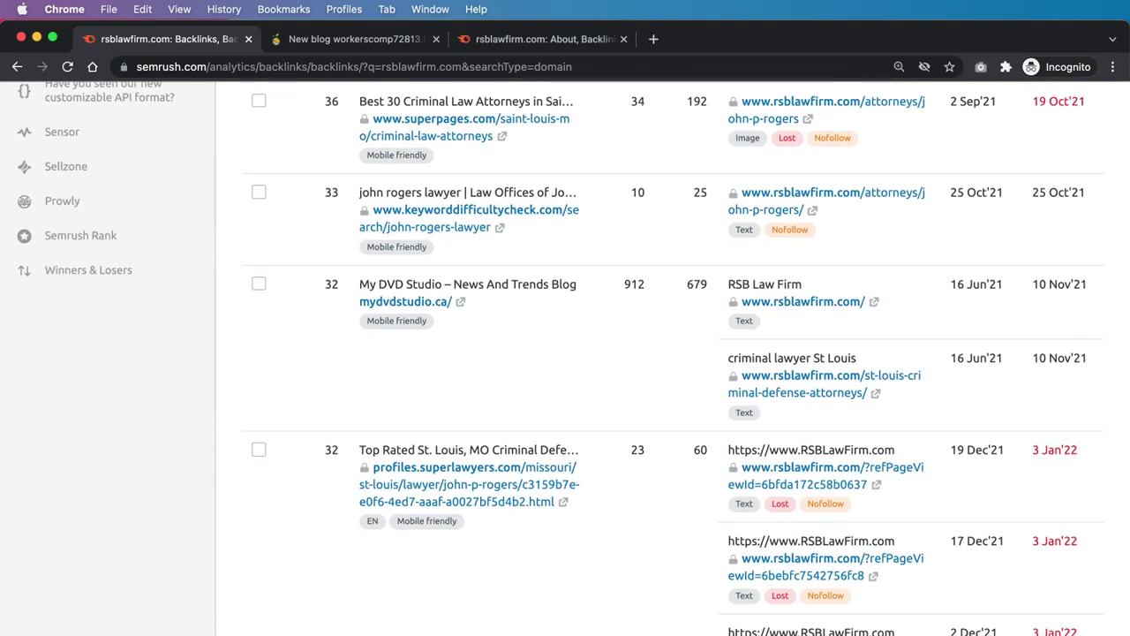
click(559, 40)
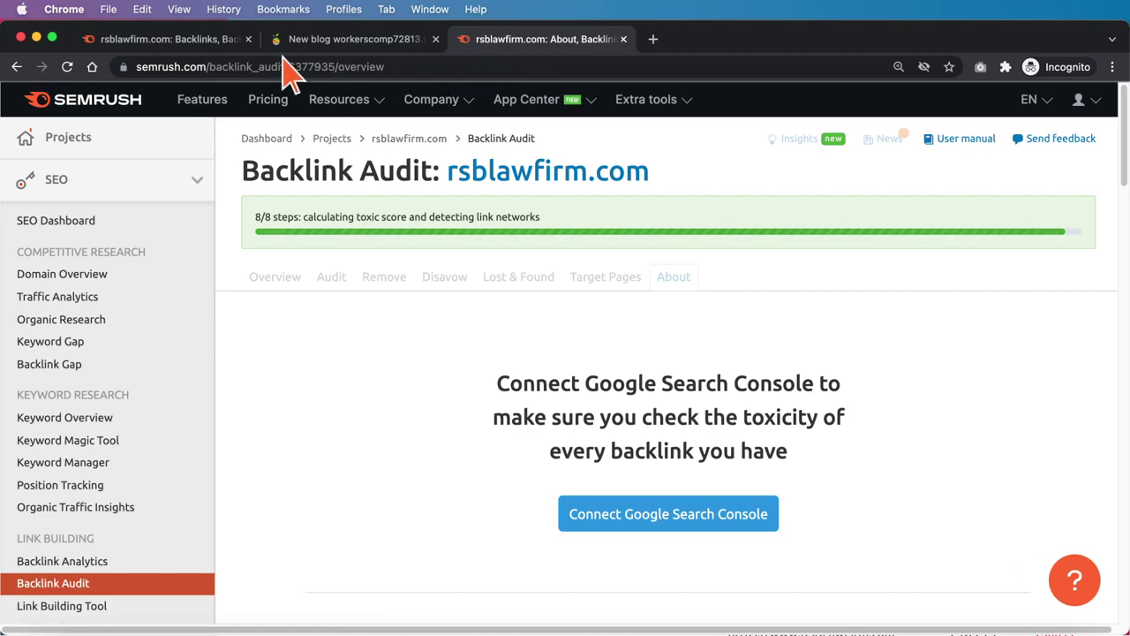
click(208, 42)
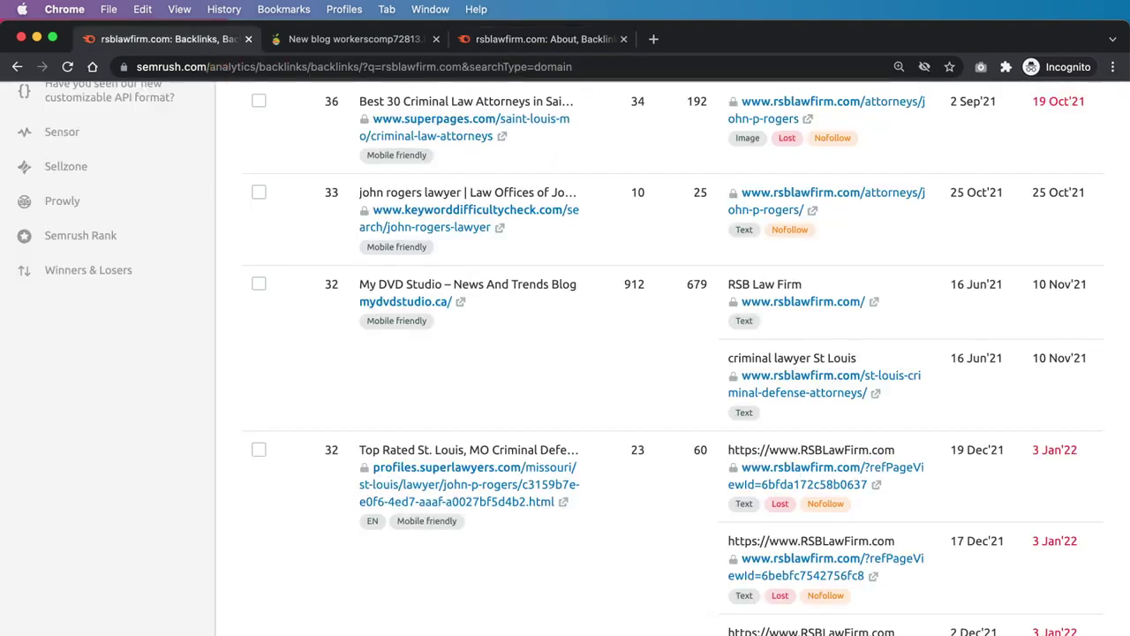
- Examine the lower-authority backlinks of rsblawfirm.com for directory, legal profile, redirected and lost links
scroll(671, 353, down, 10)
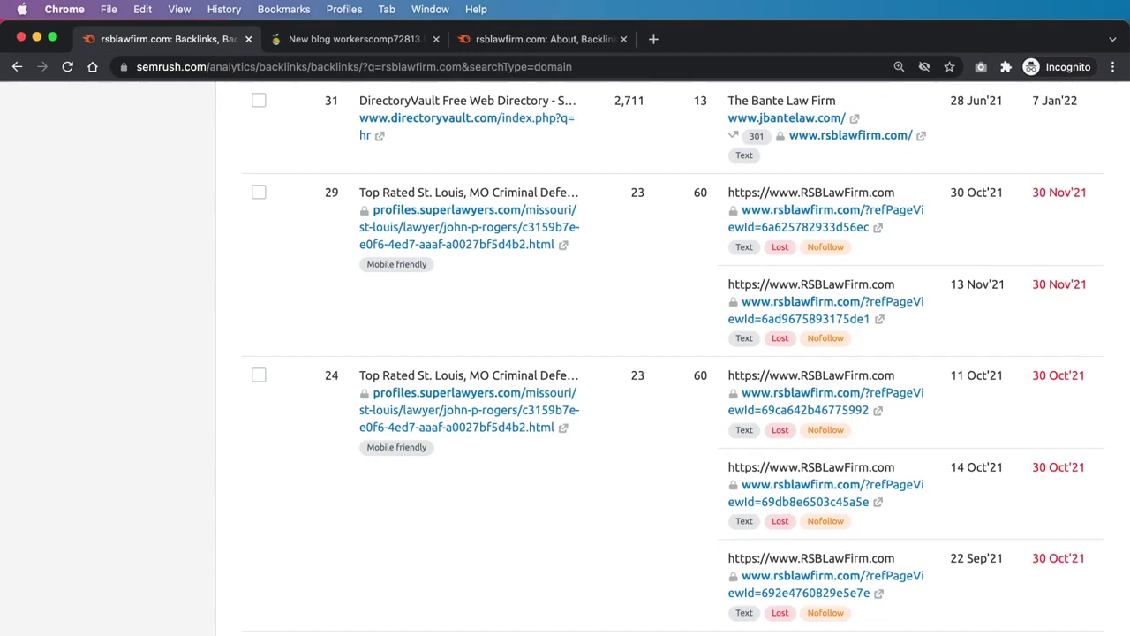
scroll(671, 353, down, 10)
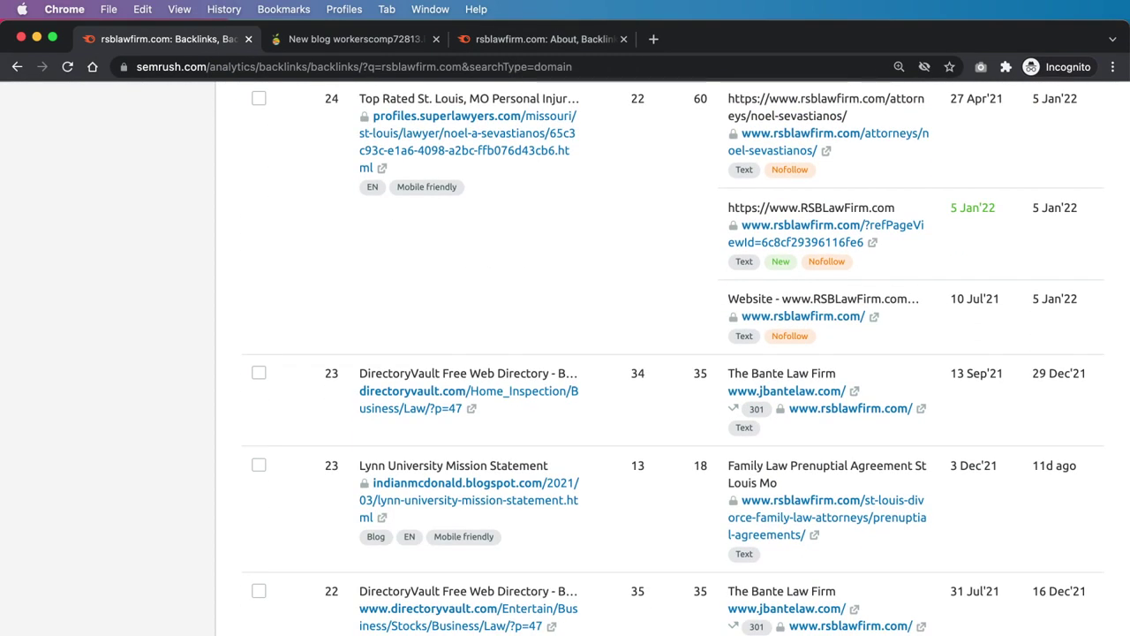
scroll(671, 353, down, 10)
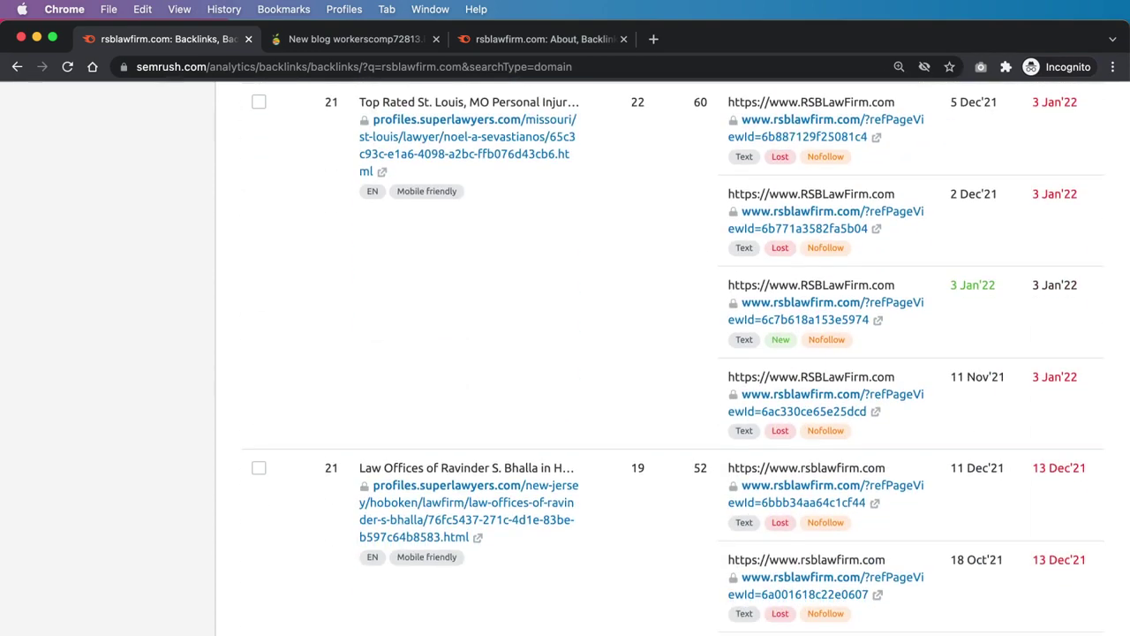
scroll(671, 353, down, 10)
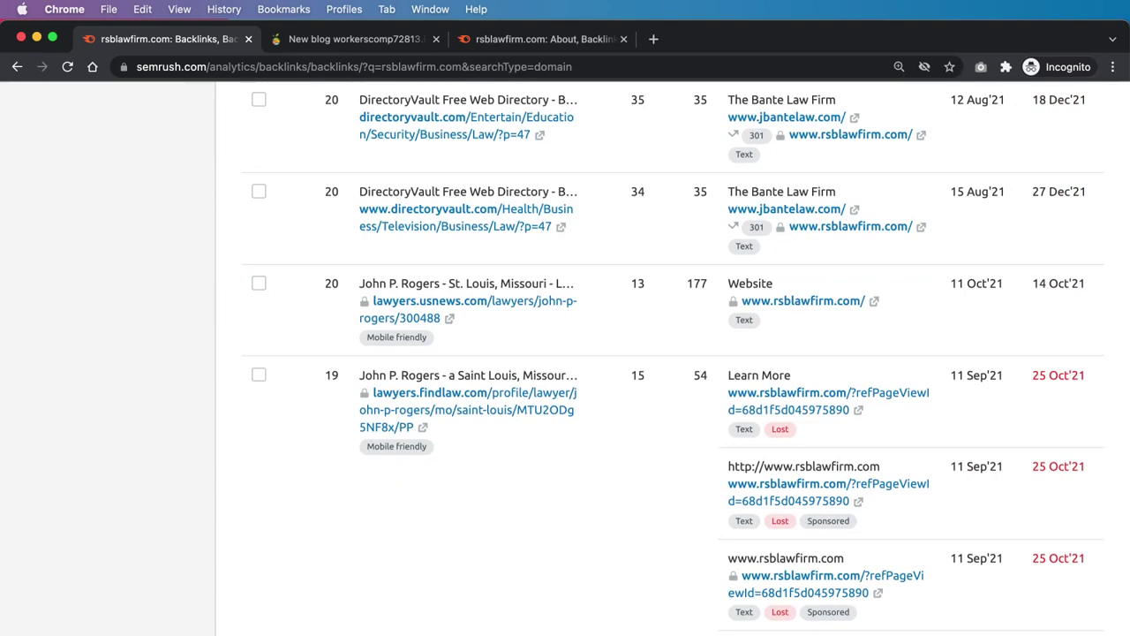
scroll(673, 358, down, 10)
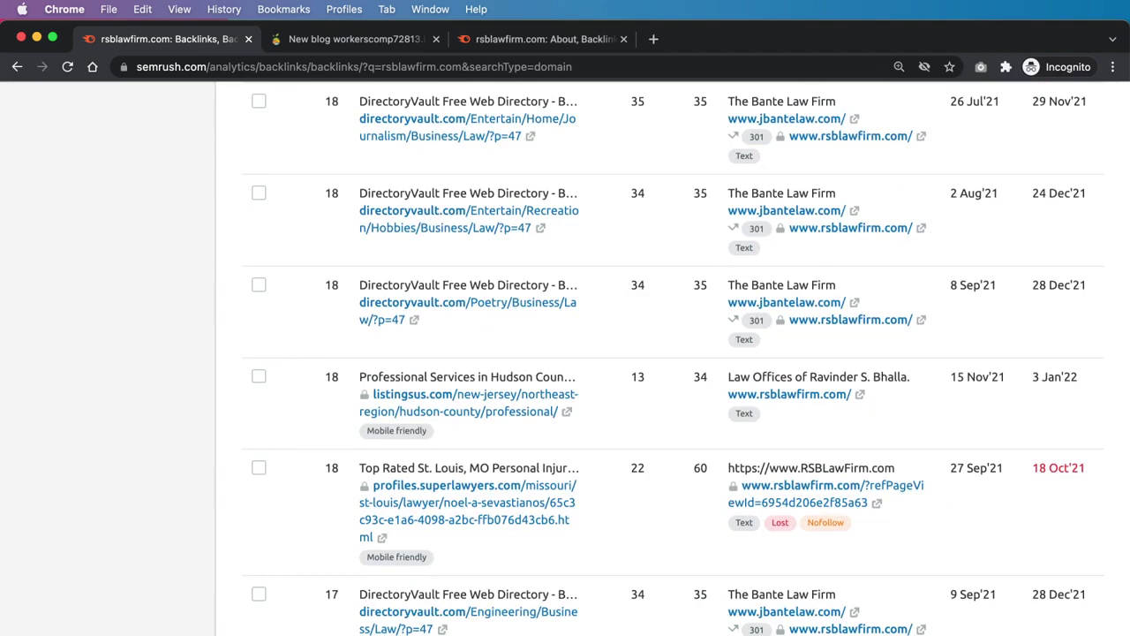
scroll(673, 358, down, 10)
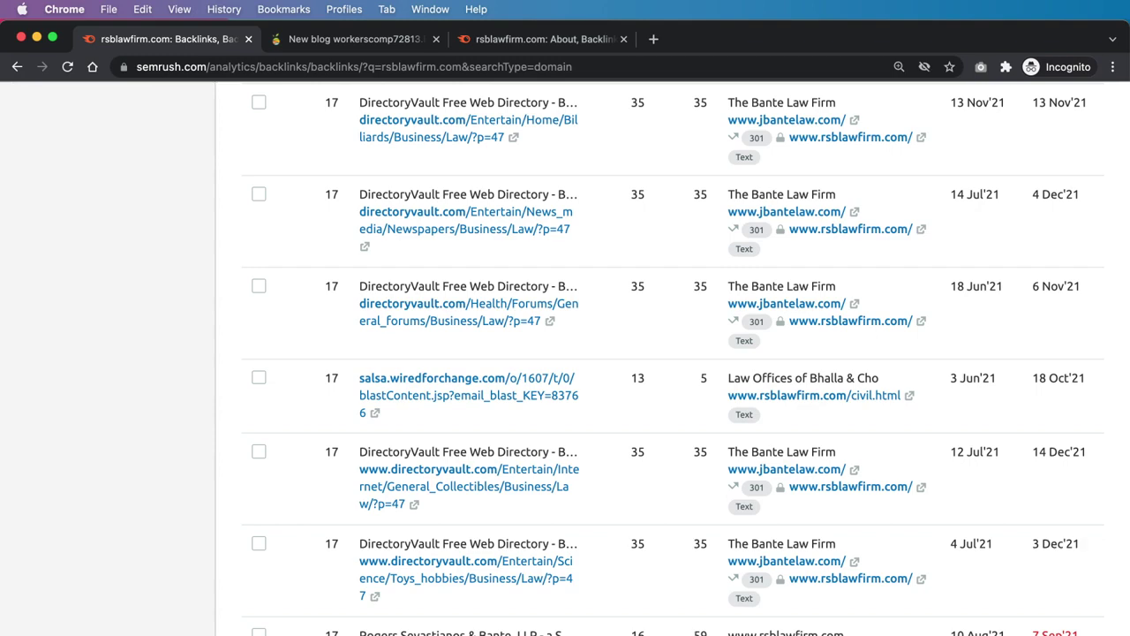
scroll(672, 359, down, 6)
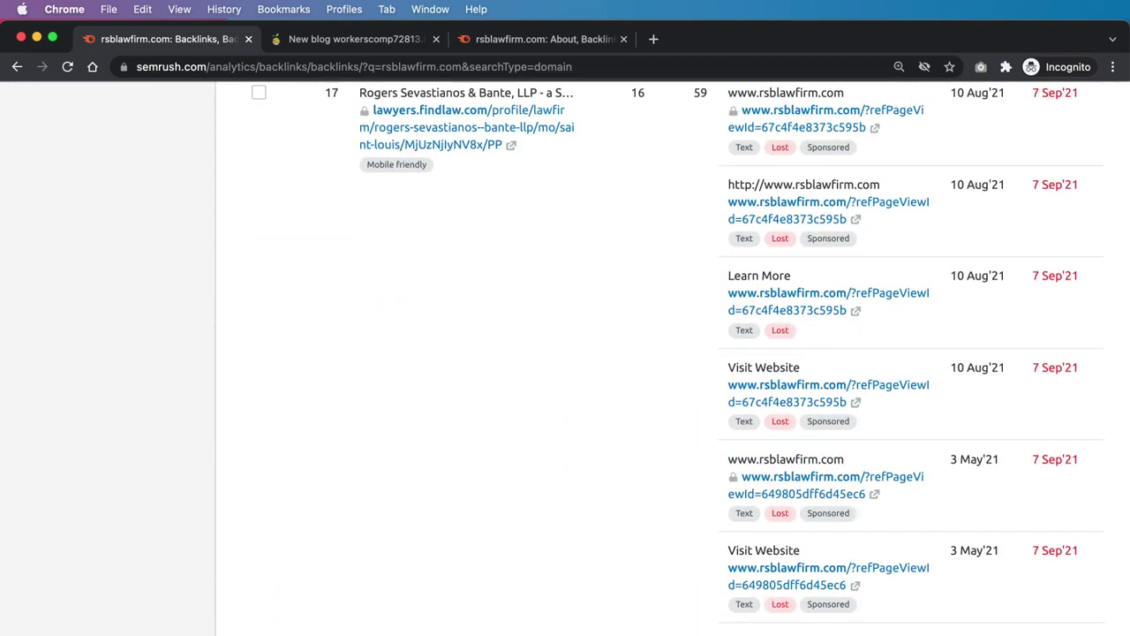
scroll(673, 359, down, 10)
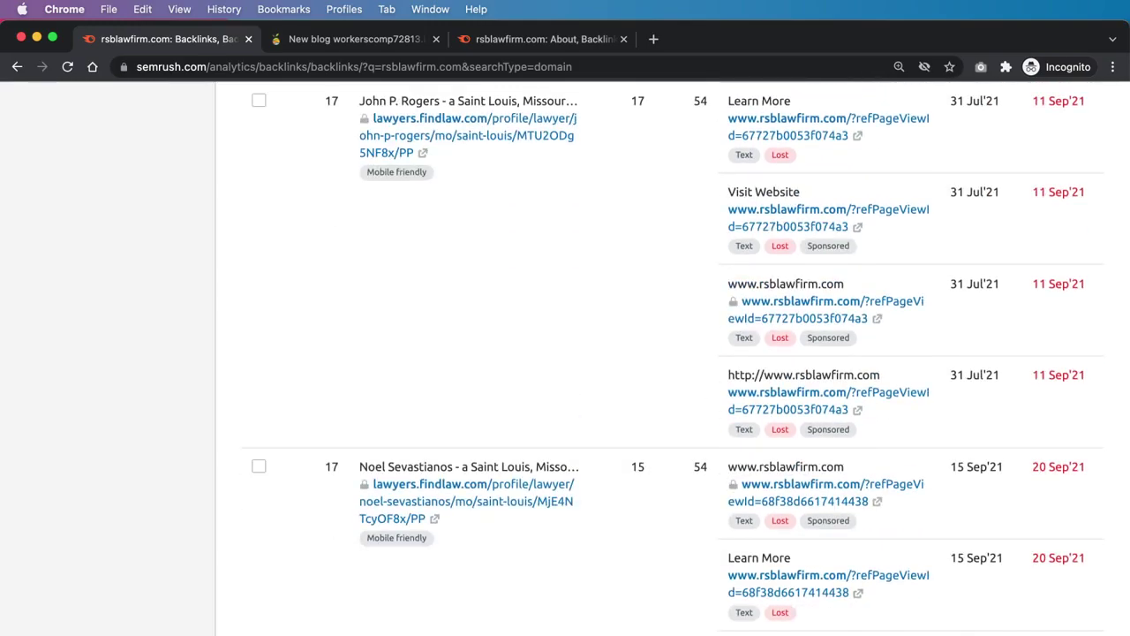
scroll(672, 358, down, 10)
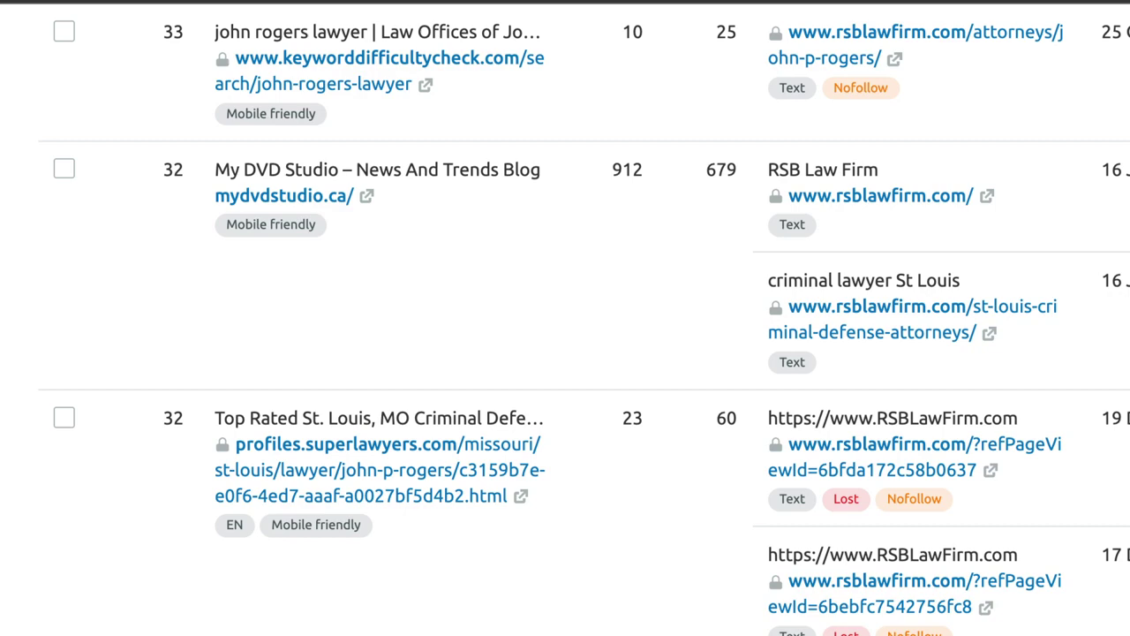
- Filter the rsblawfirm.com backlinks to active follow links and look through the remaining entries
scroll(565, 353, up, 10)
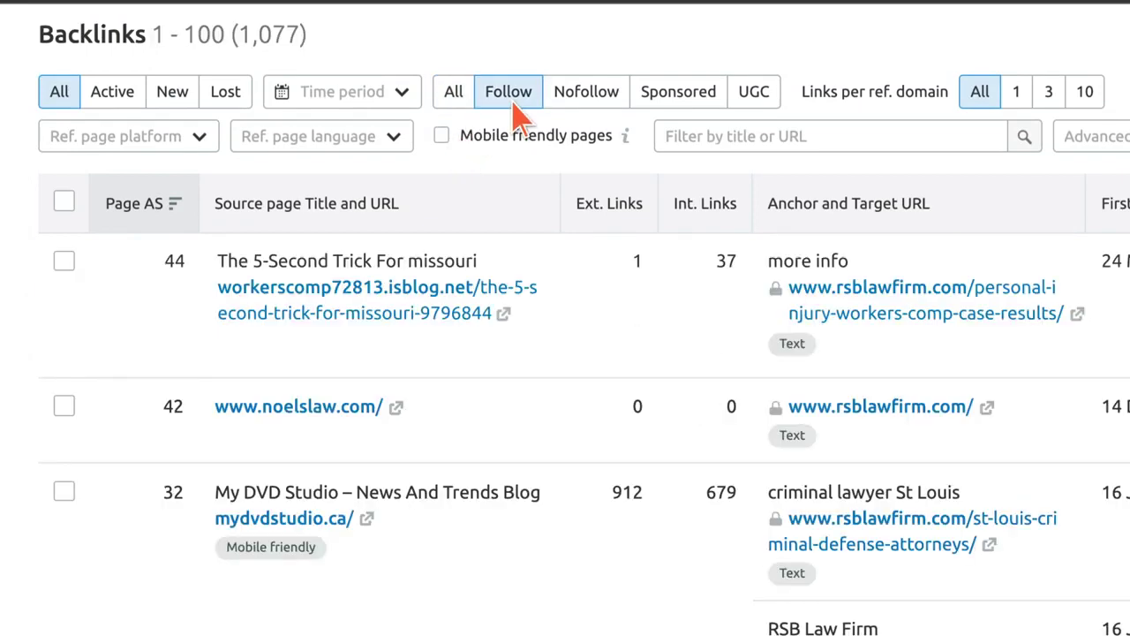
click(123, 99)
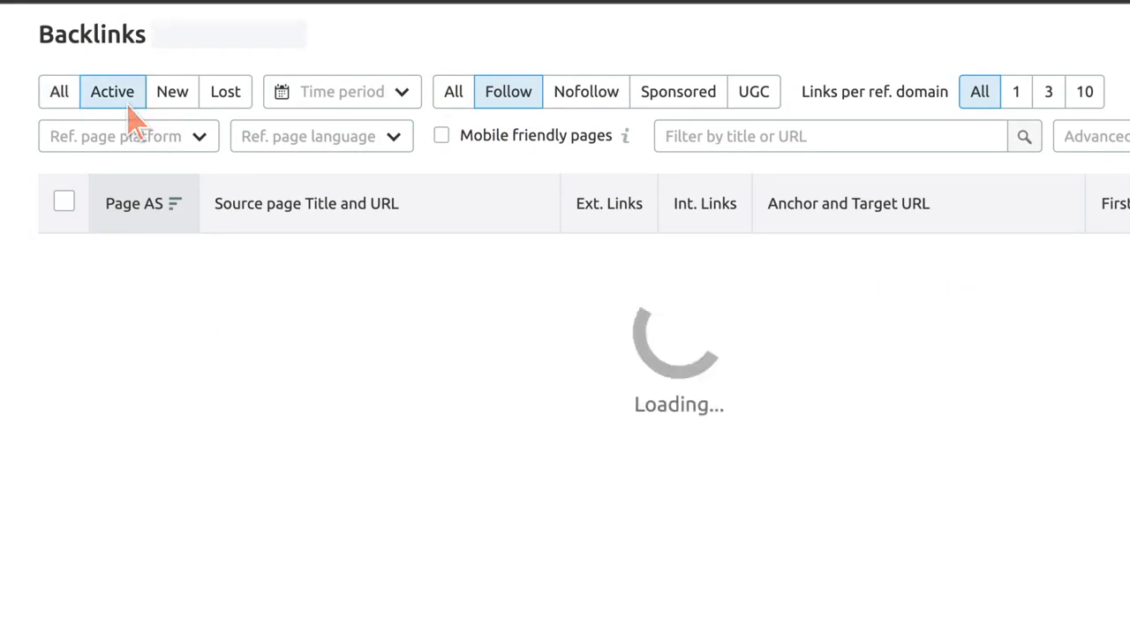
scroll(565, 354, down, 10)
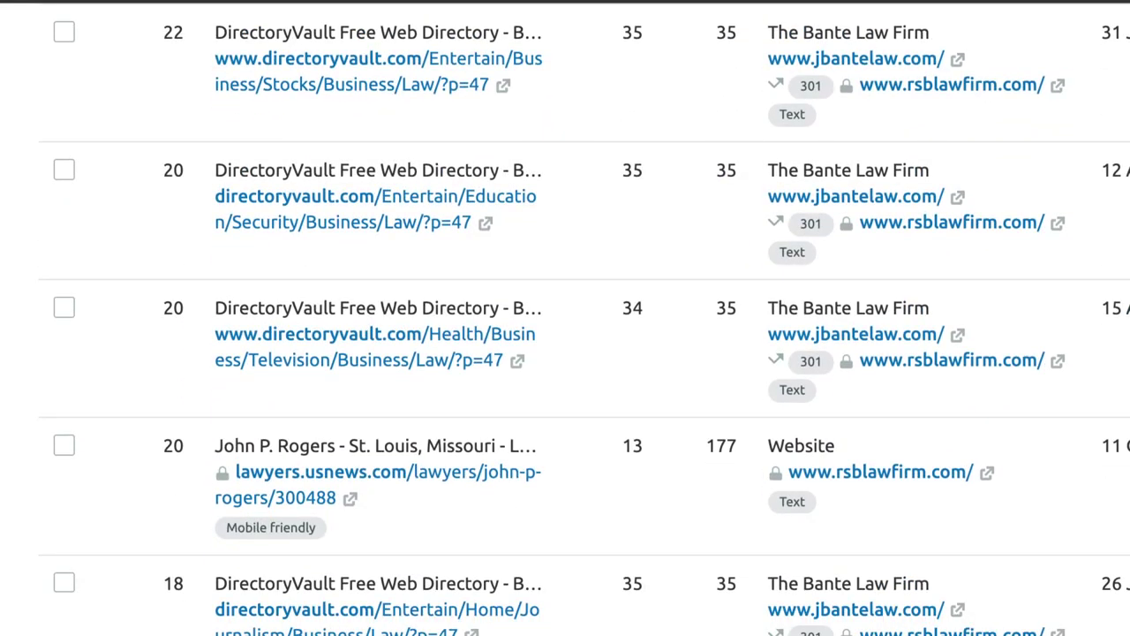
- Recheck the workerscomp72813.isblog.net page behind the first filtered backlink and return to the backlinks list
scroll(565, 353, down, 8)
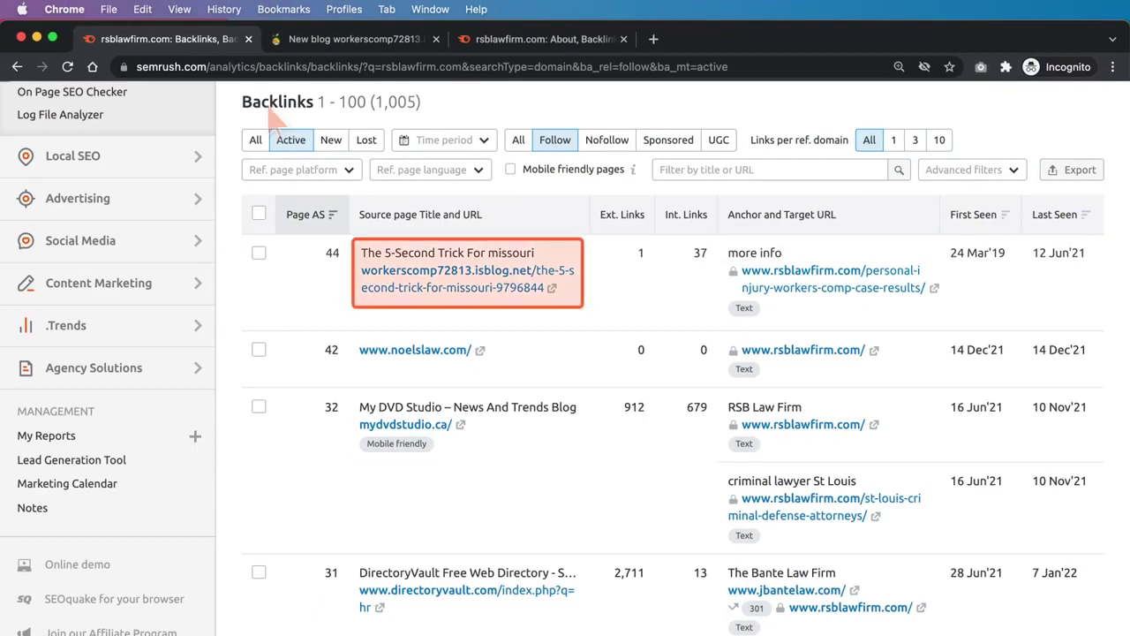
click(332, 43)
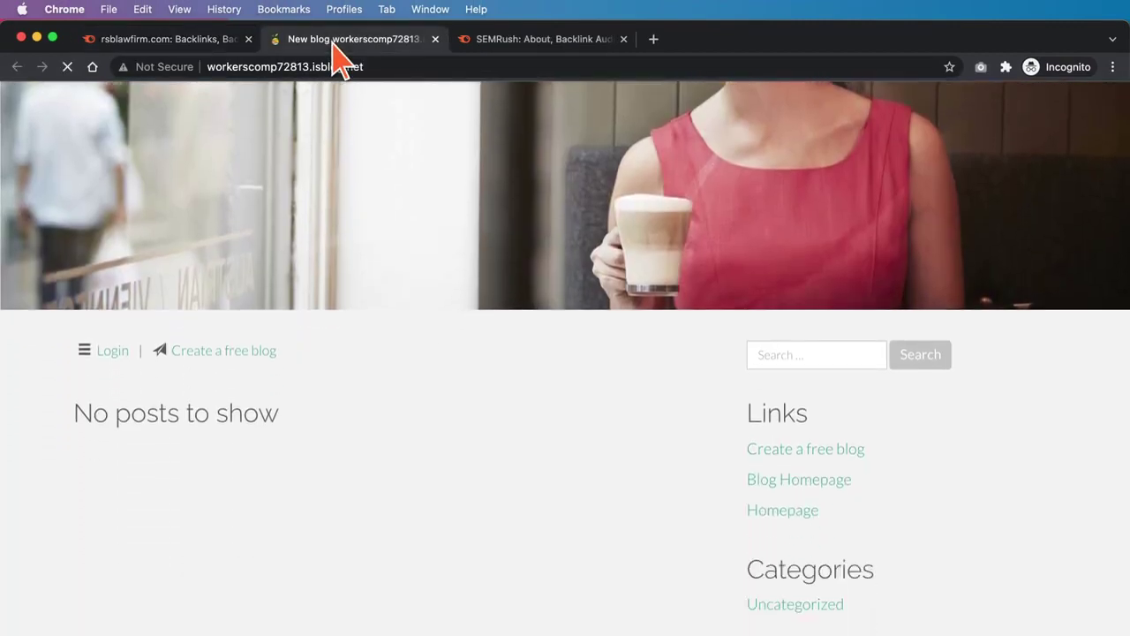
click(196, 46)
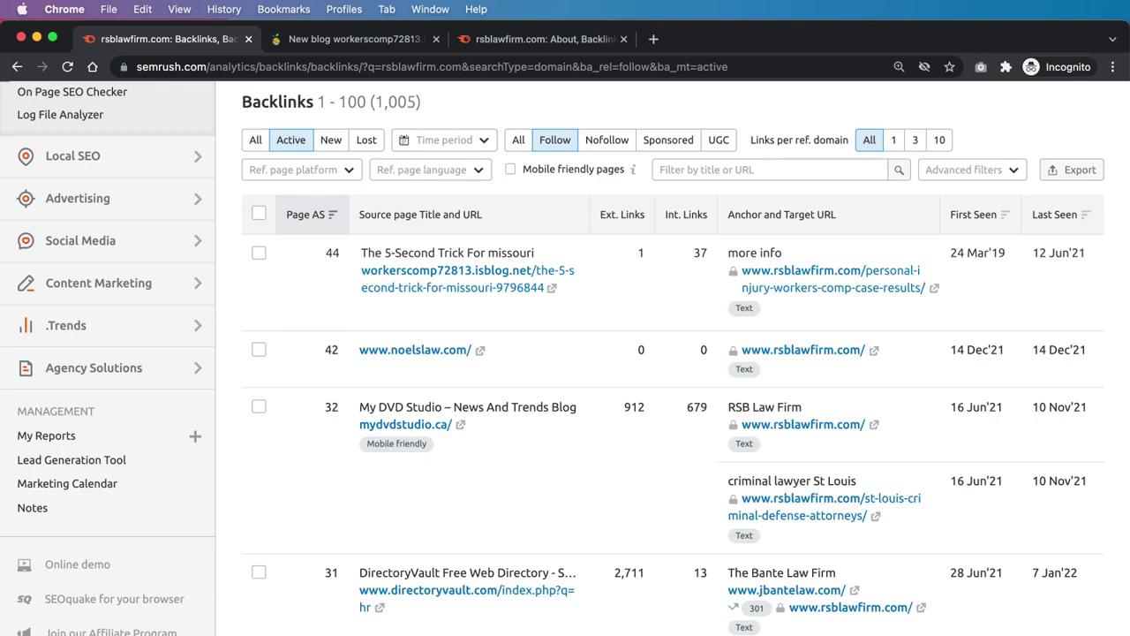
- Examine the anchor texts of rsblawfirm.com's backlinks for branded, generic and keyword-rich anchors
scroll(565, 353, up, 10)
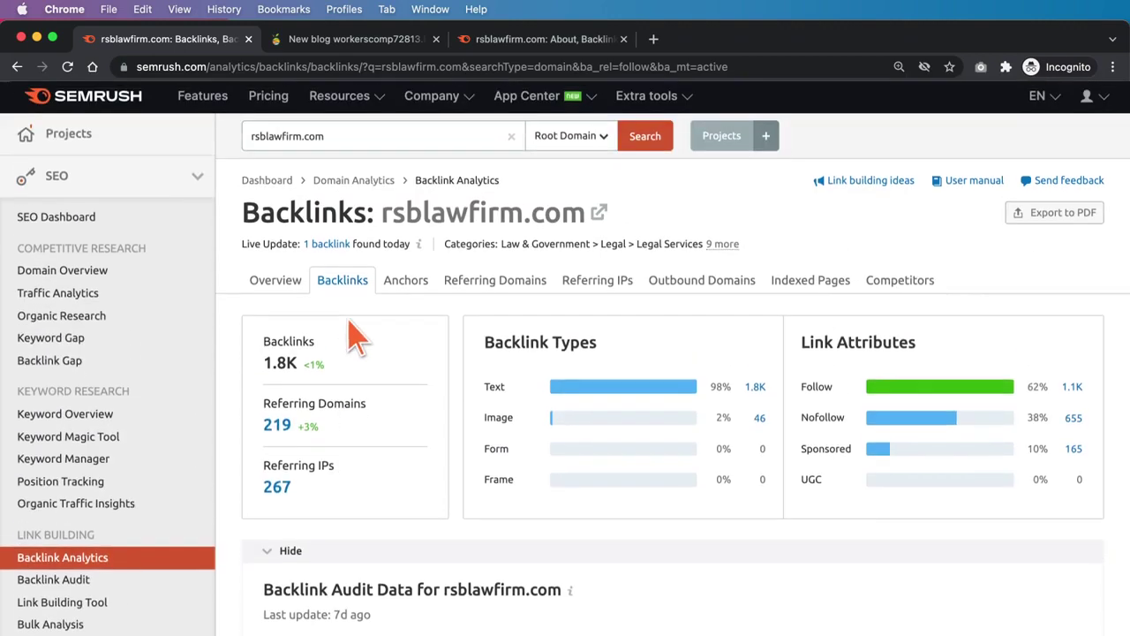
click(405, 282)
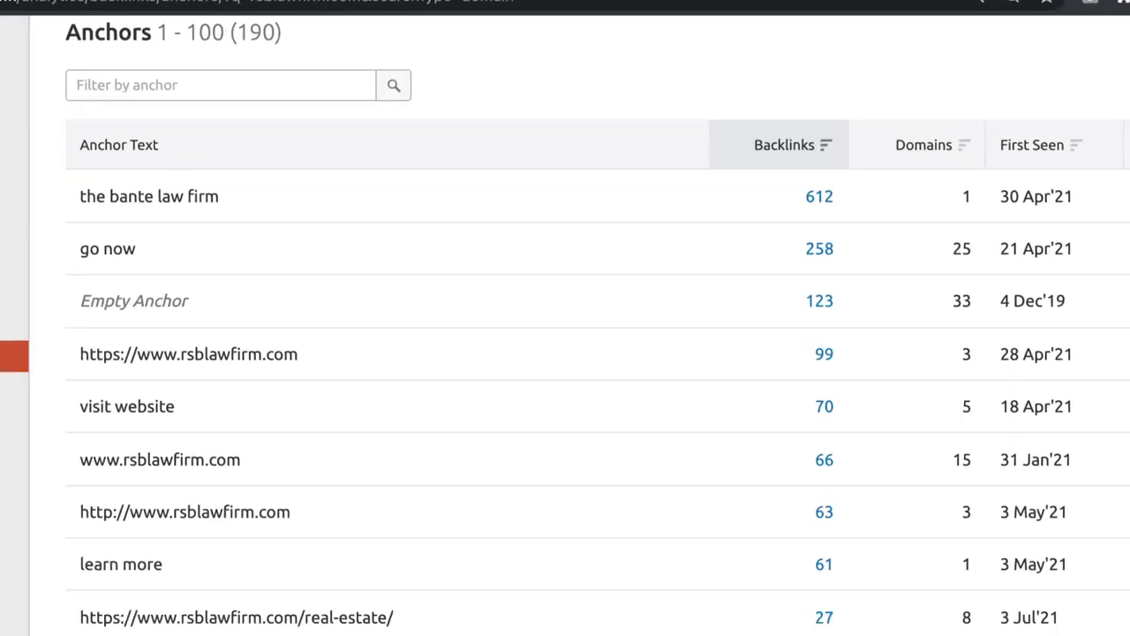
scroll(565, 353, down, 5)
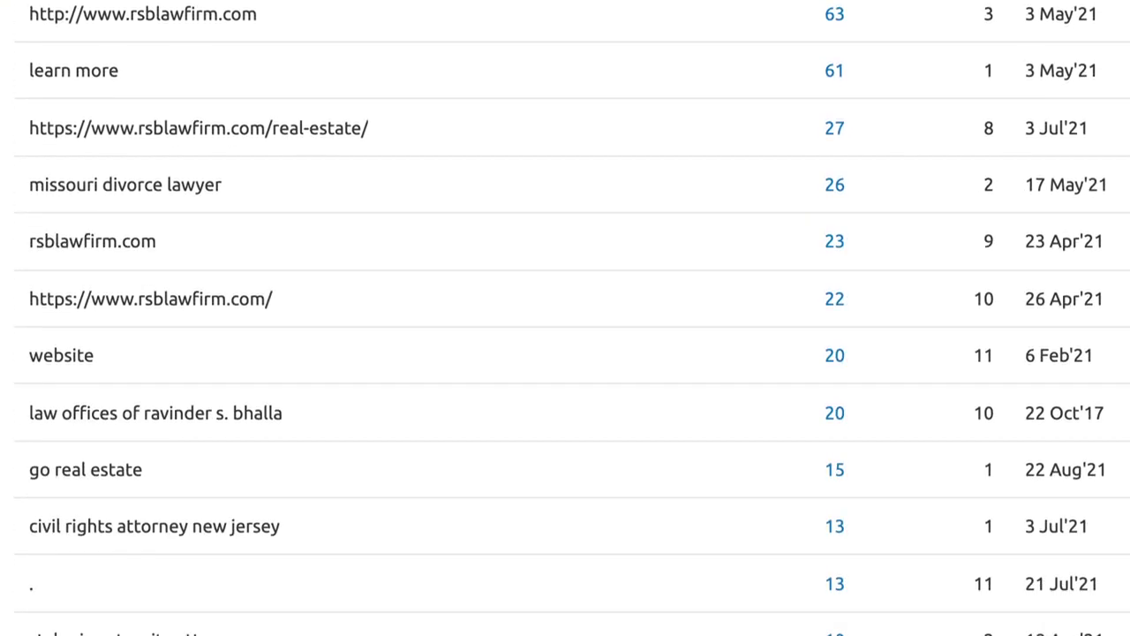
scroll(565, 353, down, 5)
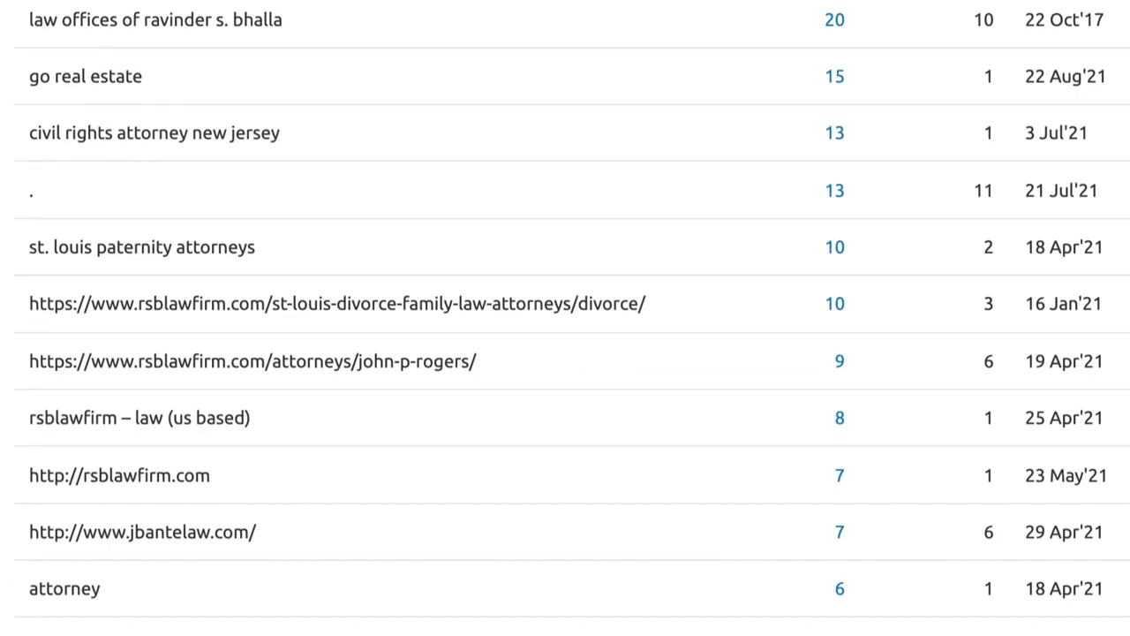
scroll(565, 353, up, 5)
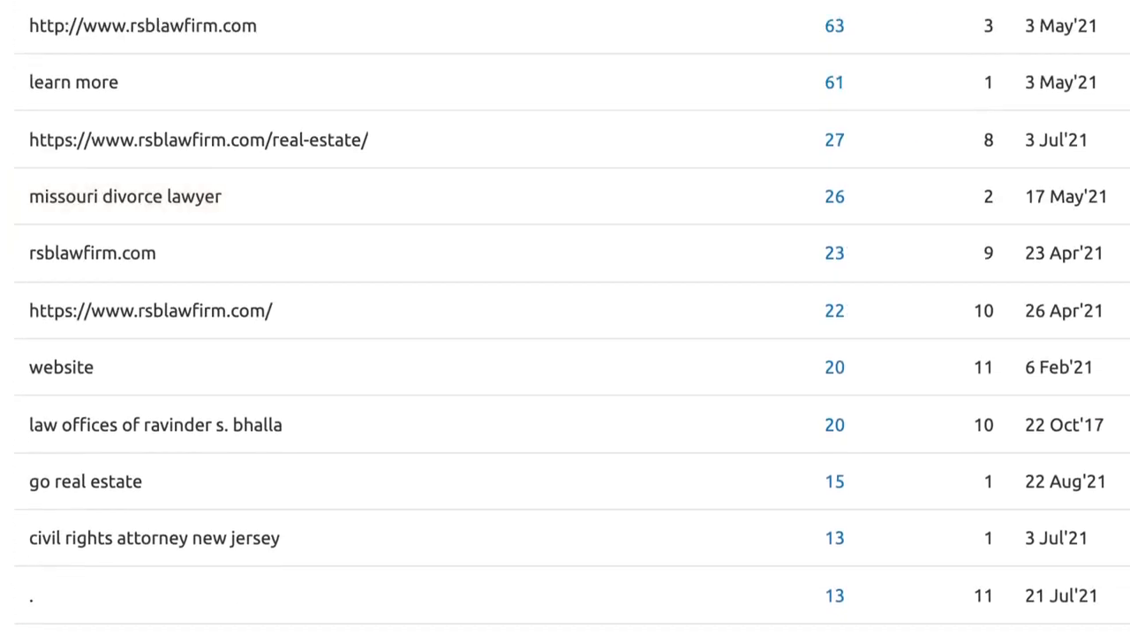
scroll(565, 353, down, 5)
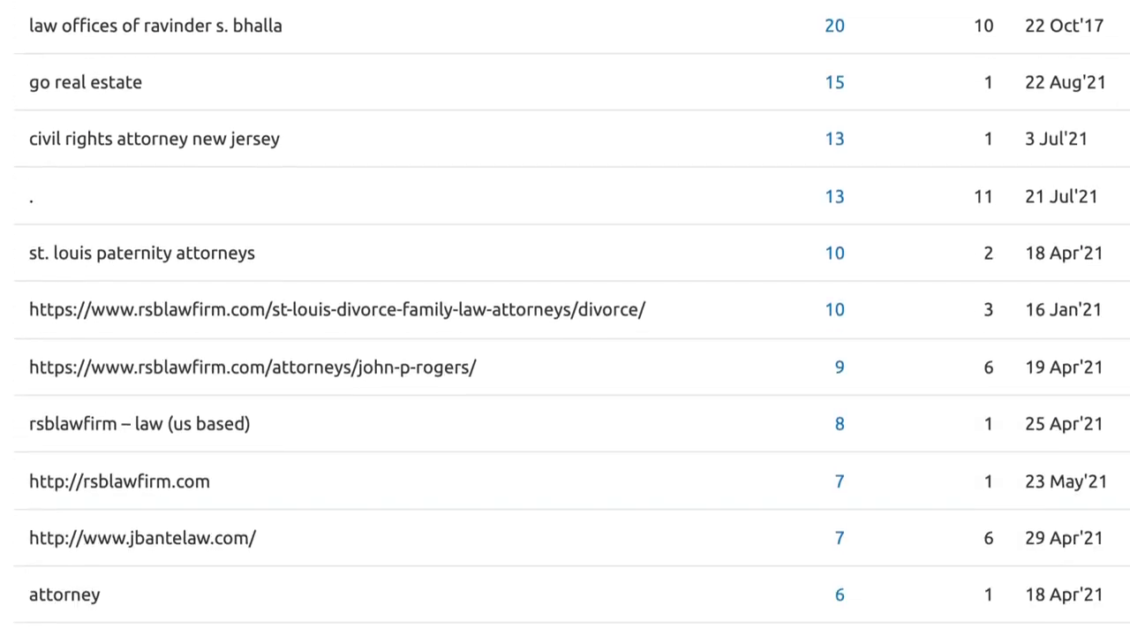
scroll(565, 353, down, 5)
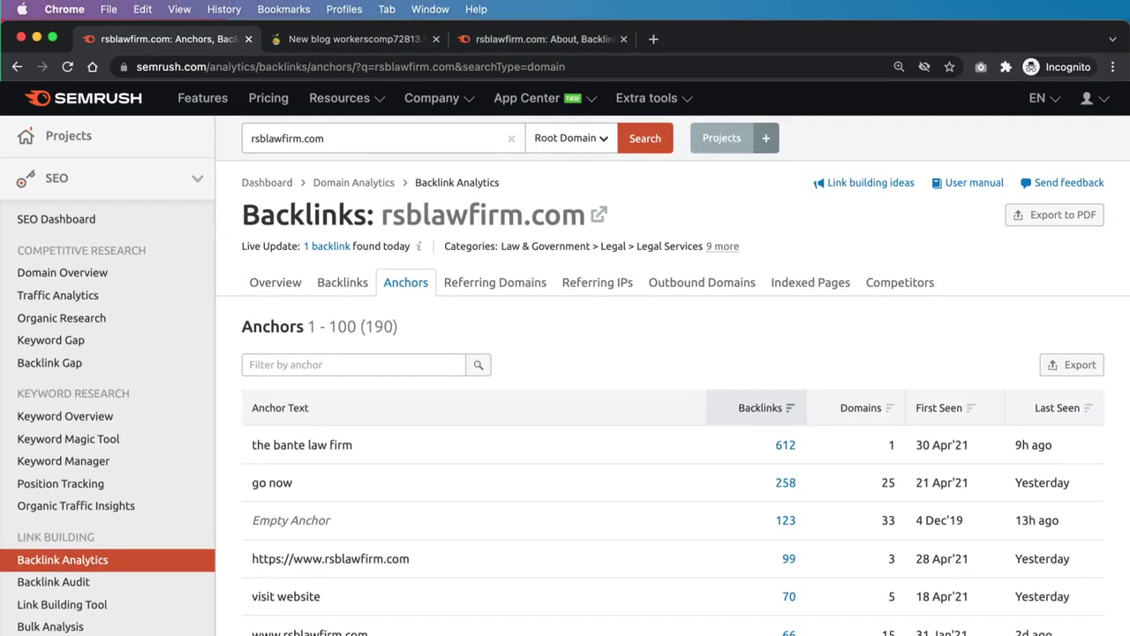
- Return to the rsblawfirm.com Backlink Audit and view its toxicity overview
click(517, 42)
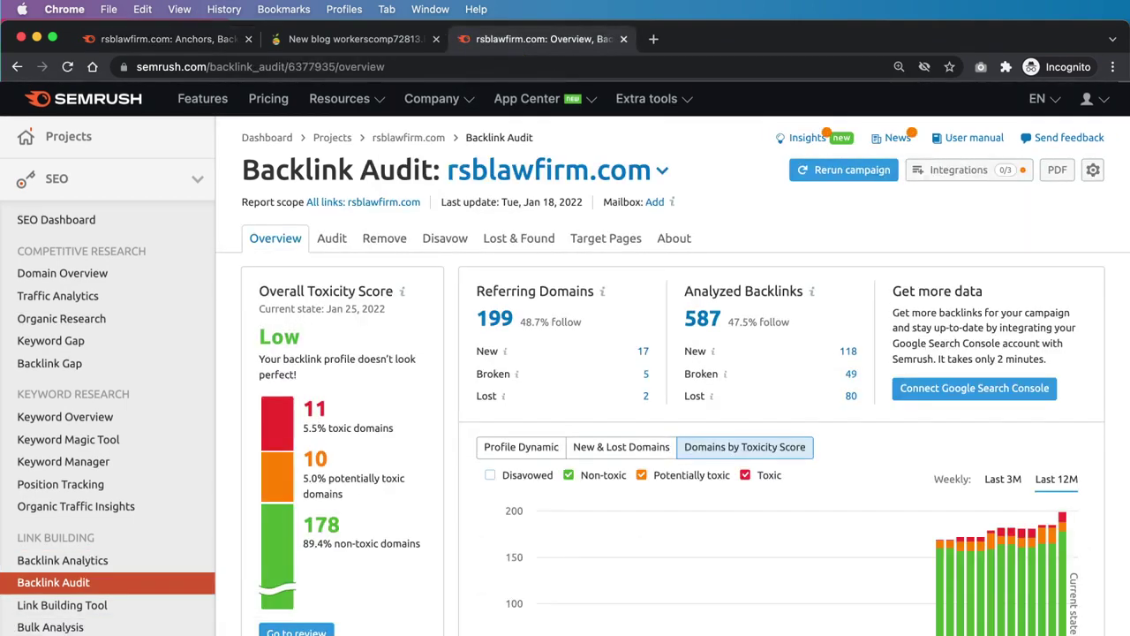